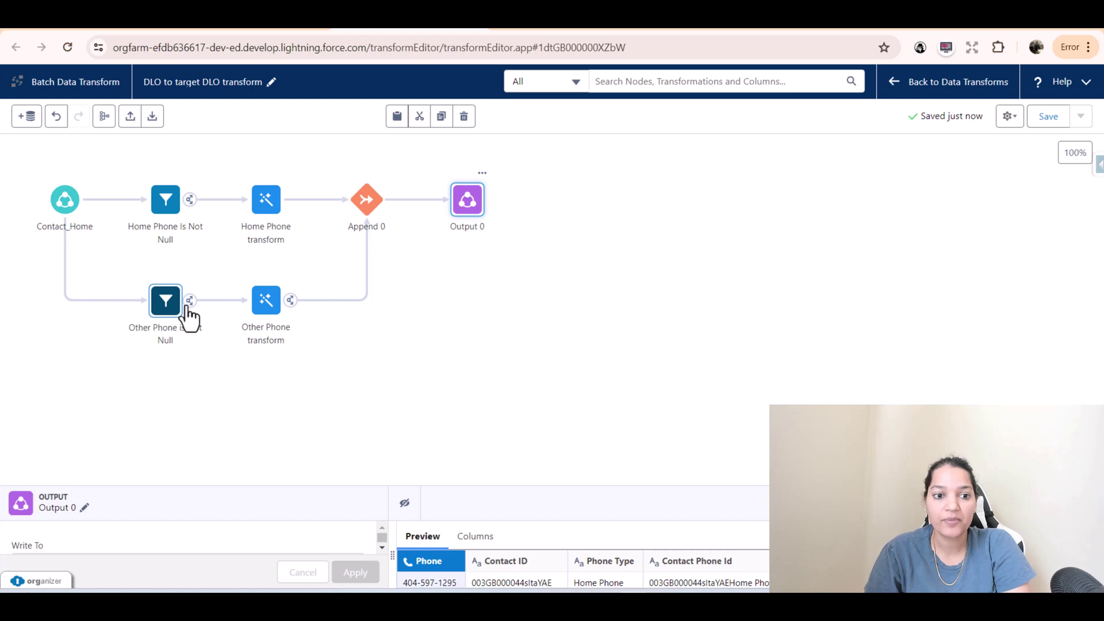
- Review the Contact_Home input, the Output 0 mapping, and the existing Home Phone and Other Phone filter and transform nodes
click(65, 202)
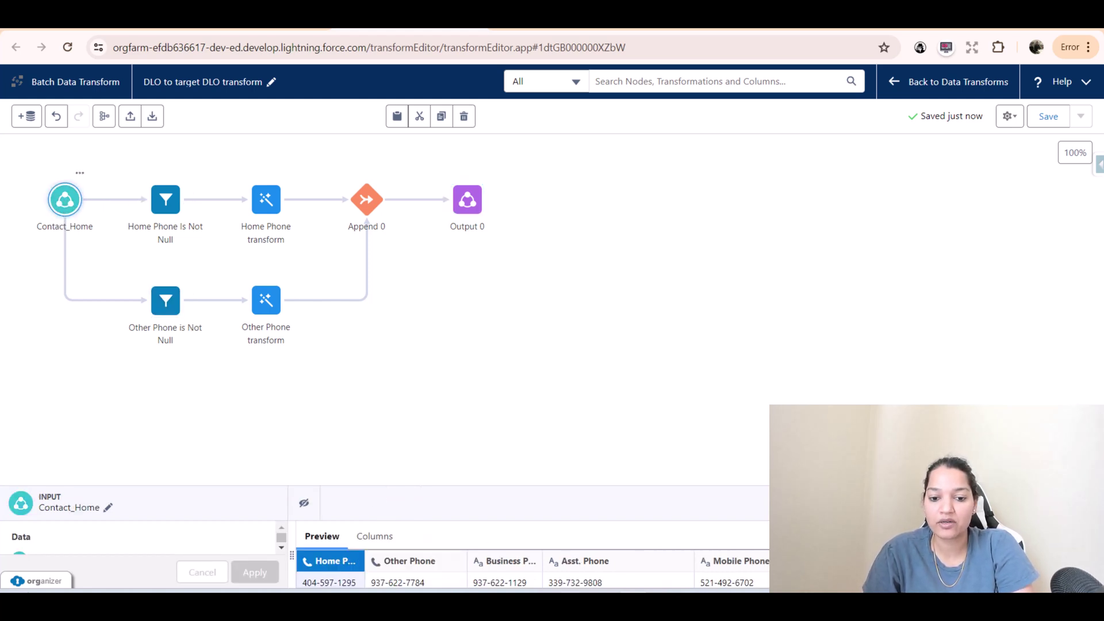
drag(701, 488, 771, 317)
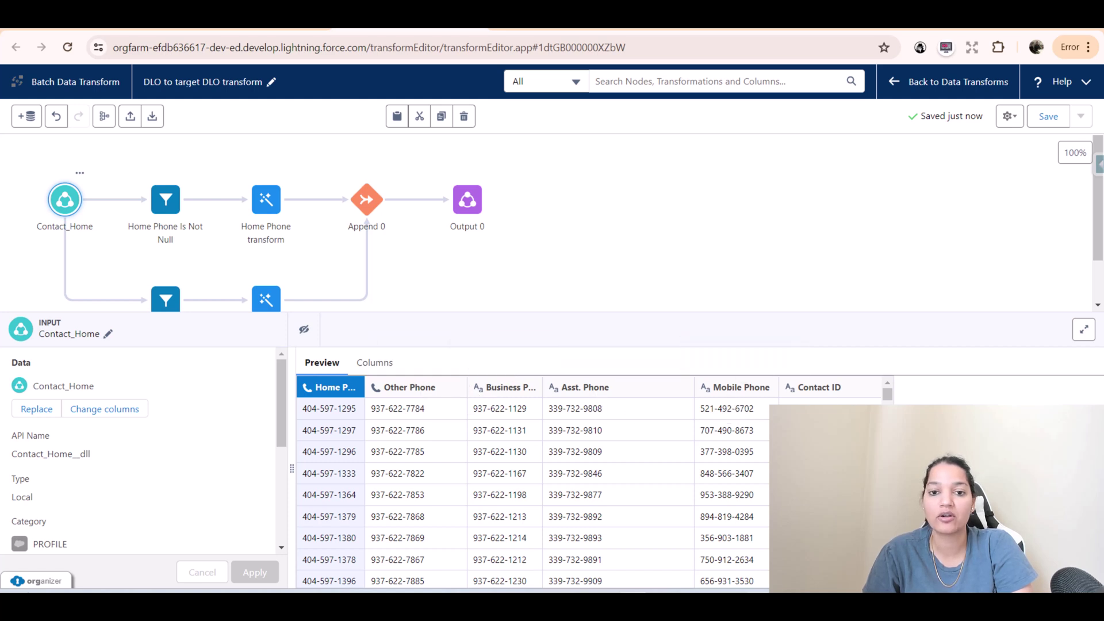
click(477, 212)
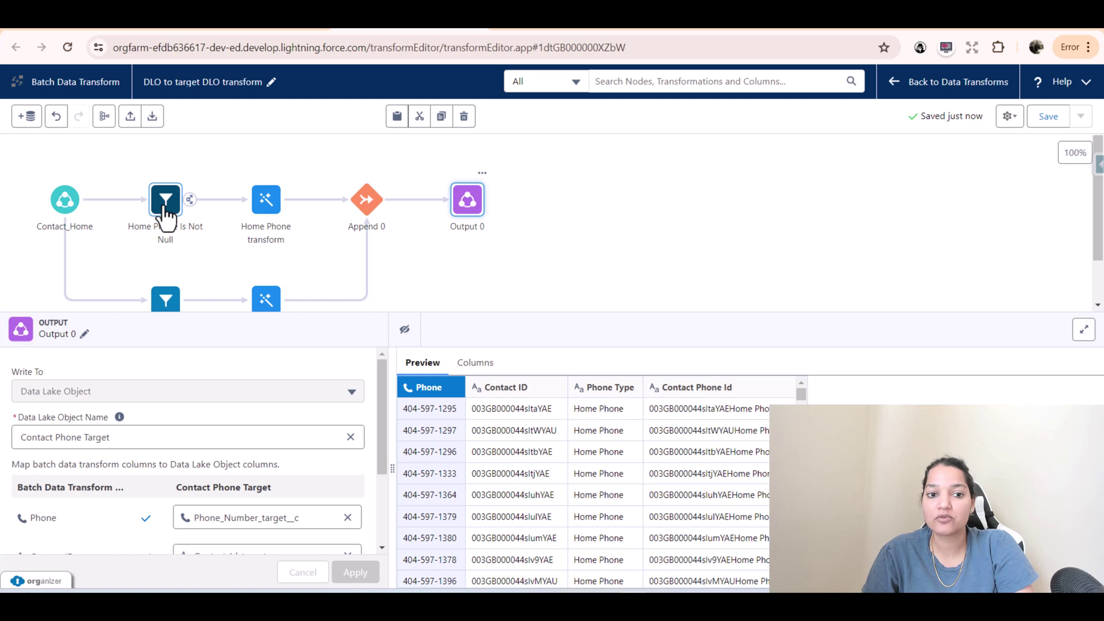
click(265, 204)
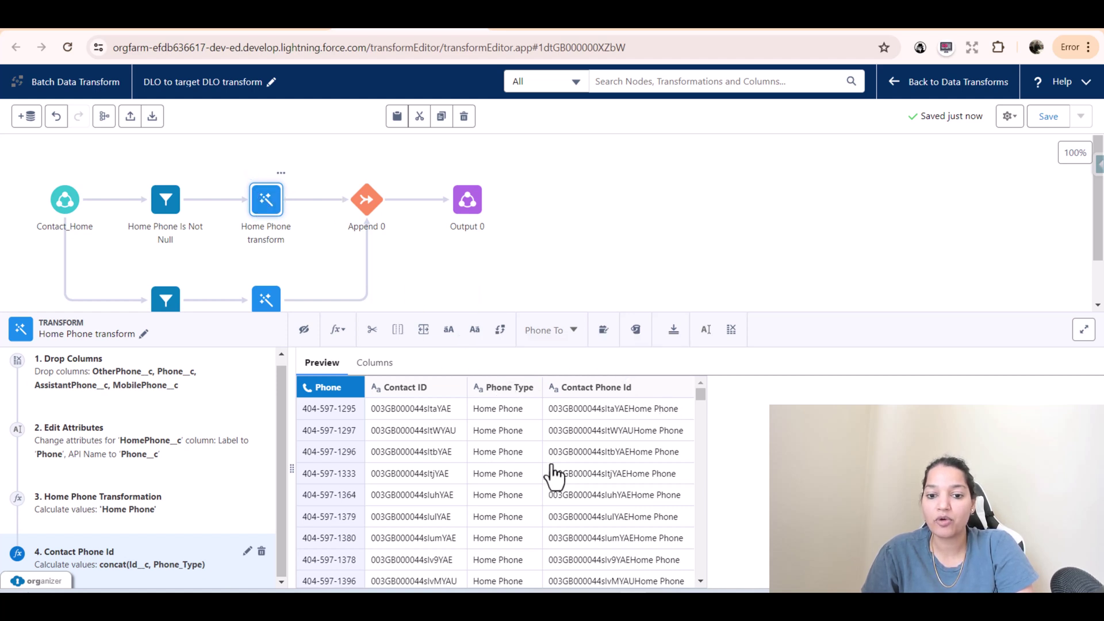
click(466, 204)
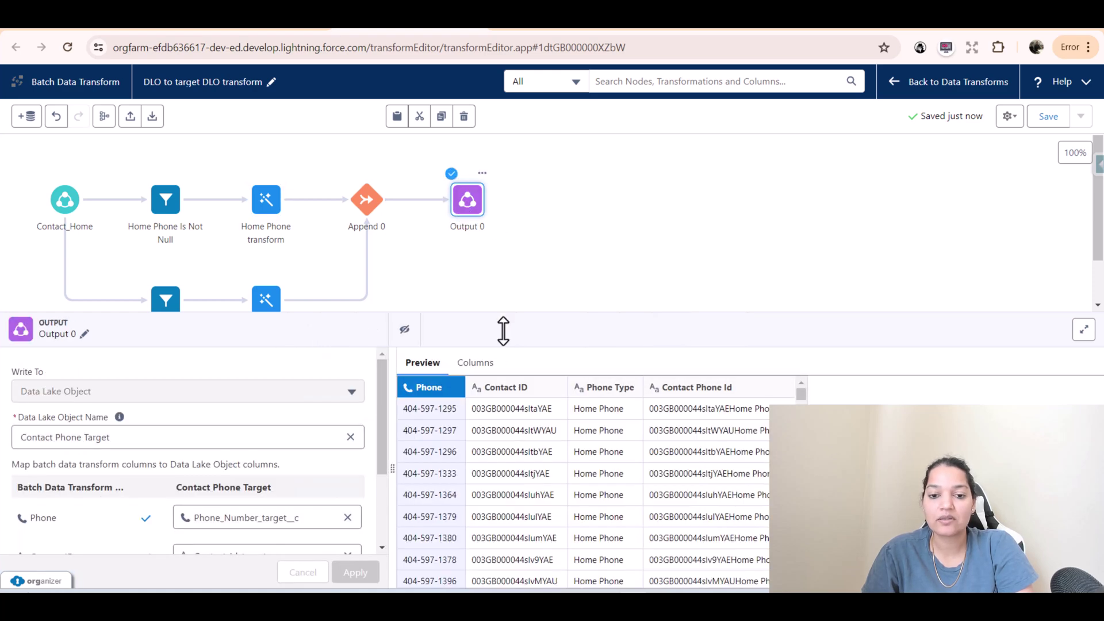
drag(506, 317, 501, 397)
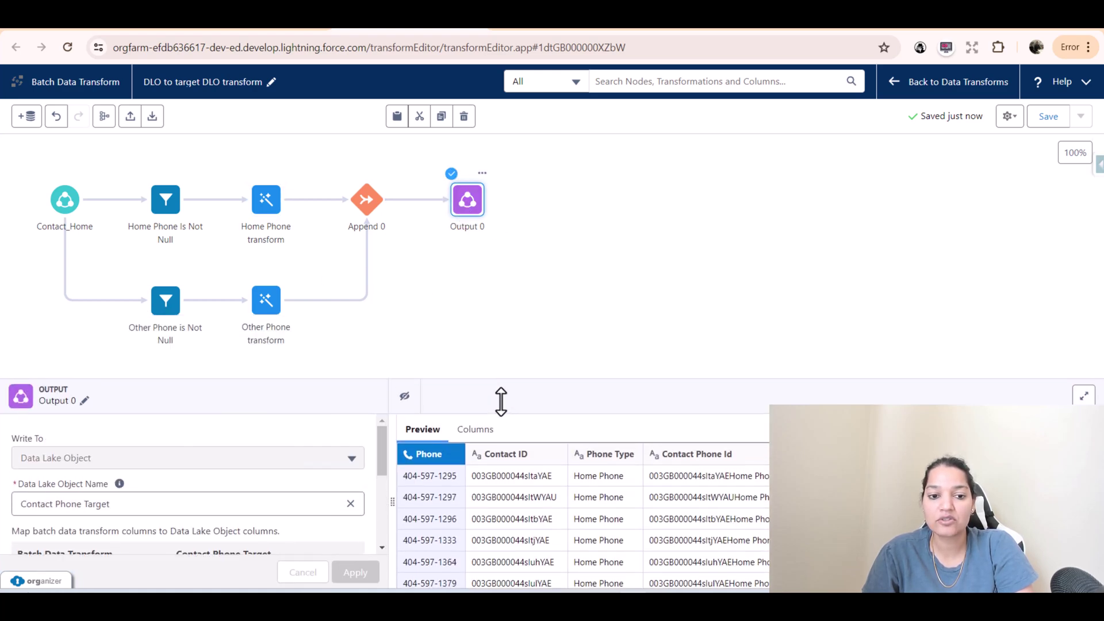
click(170, 302)
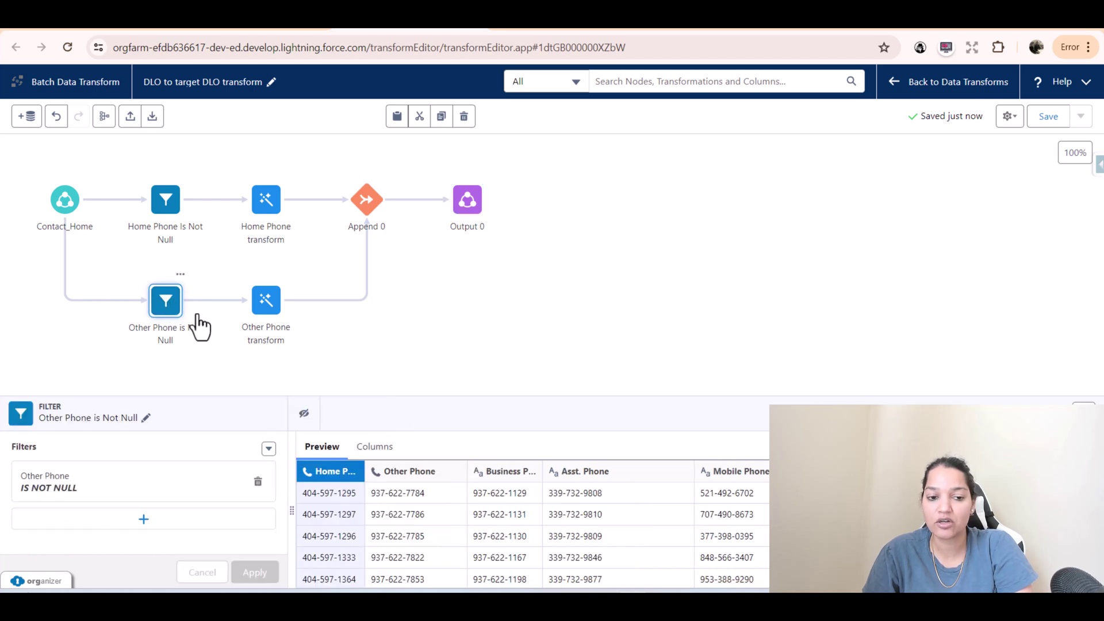
click(264, 305)
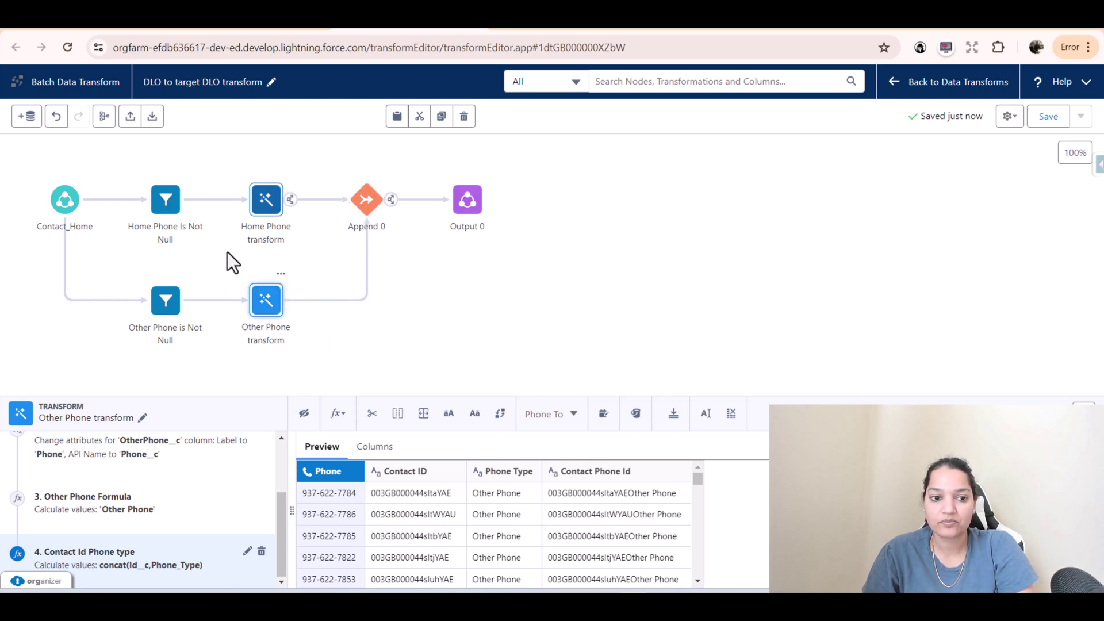
- Add a Filter branch from the Contact_Home node and name it "Business Phone is Not Null"
click(90, 199)
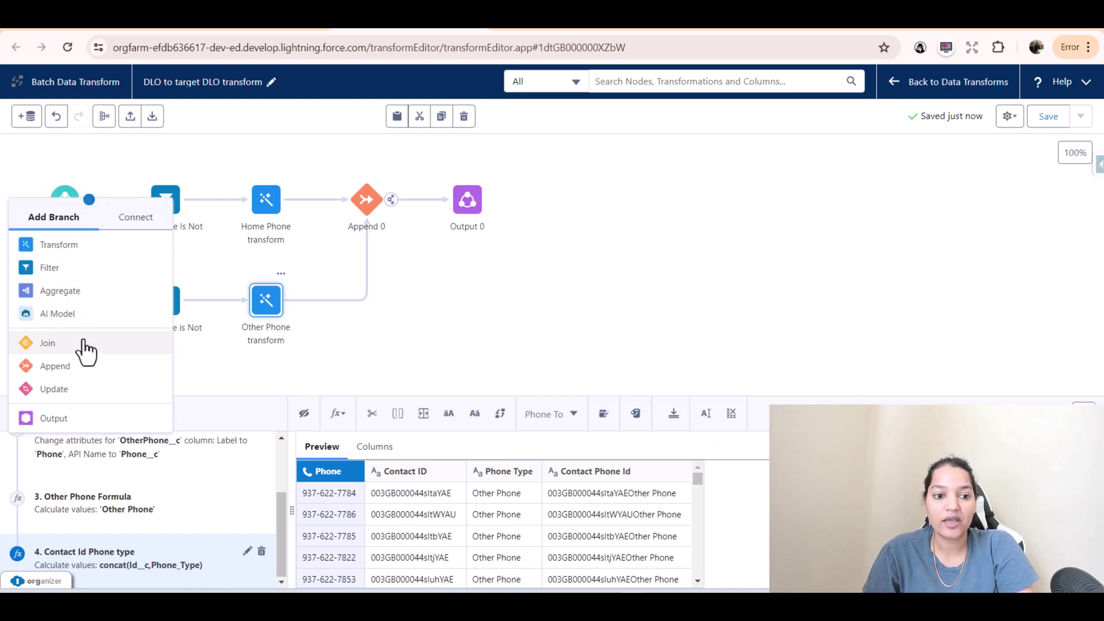
click(49, 268)
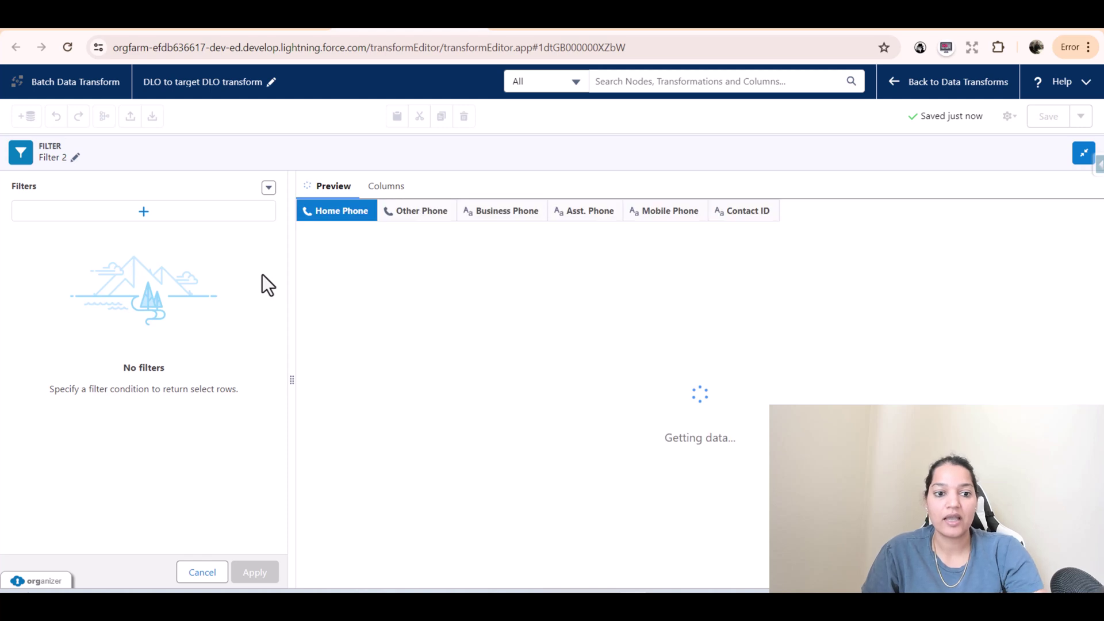
click(74, 157)
triple_click(86, 199)
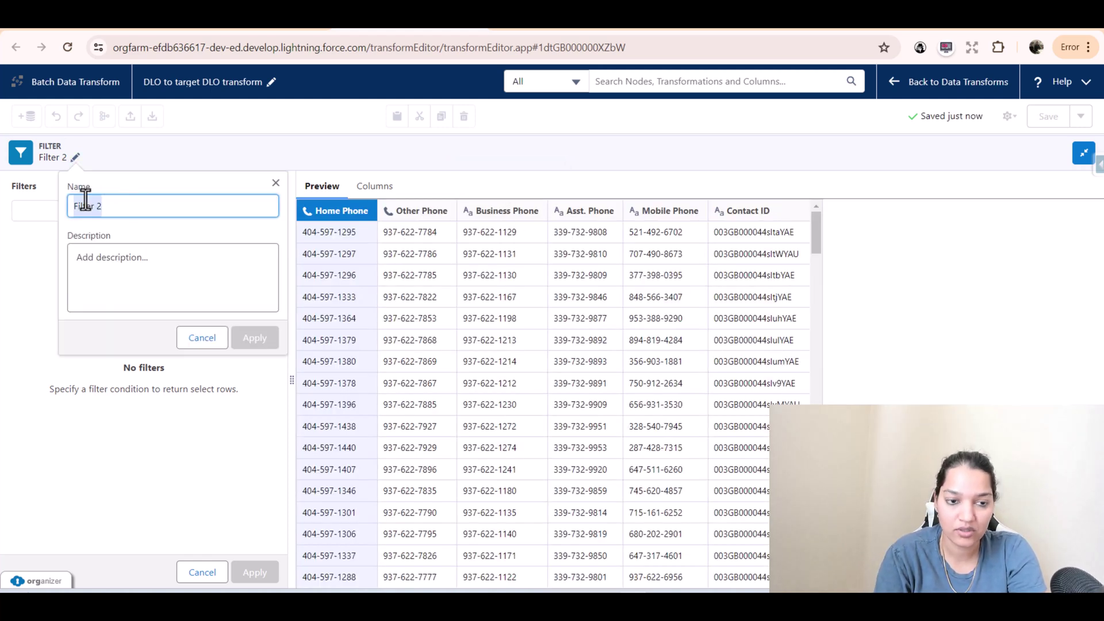
text(Business Phone is Not Null)
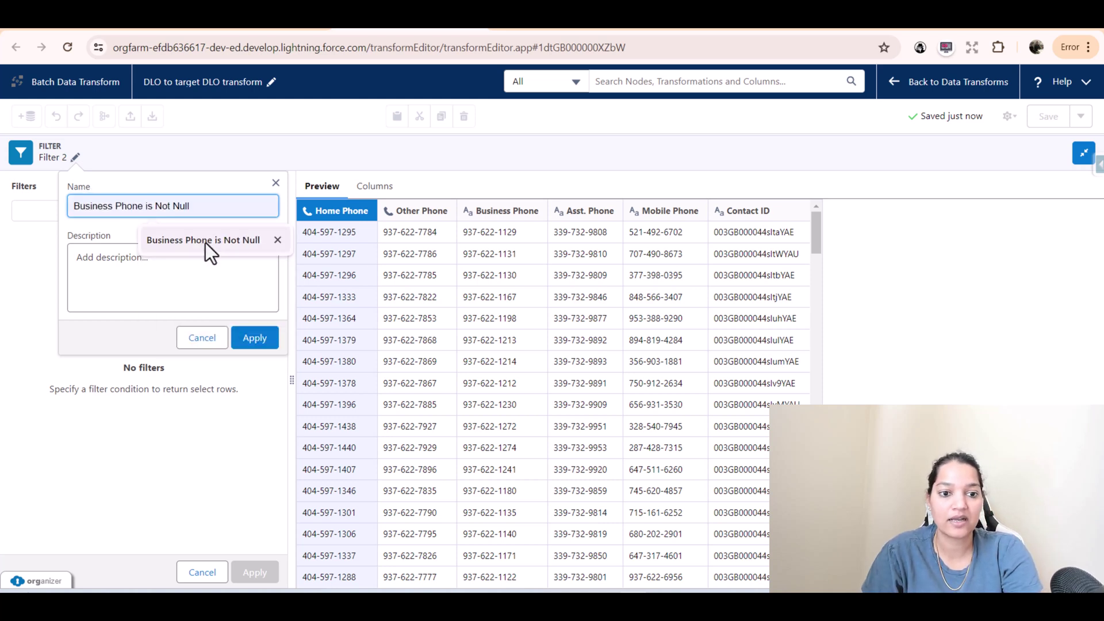
click(205, 242)
click(263, 344)
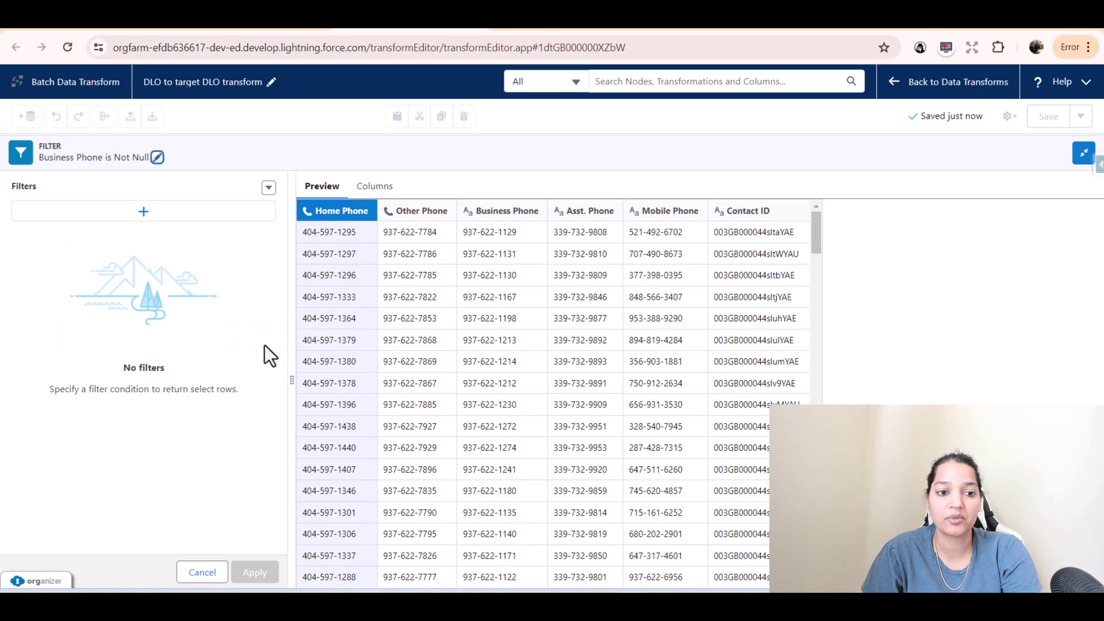
- Add and apply a filter condition requiring the Business Phone column to be not null
click(165, 214)
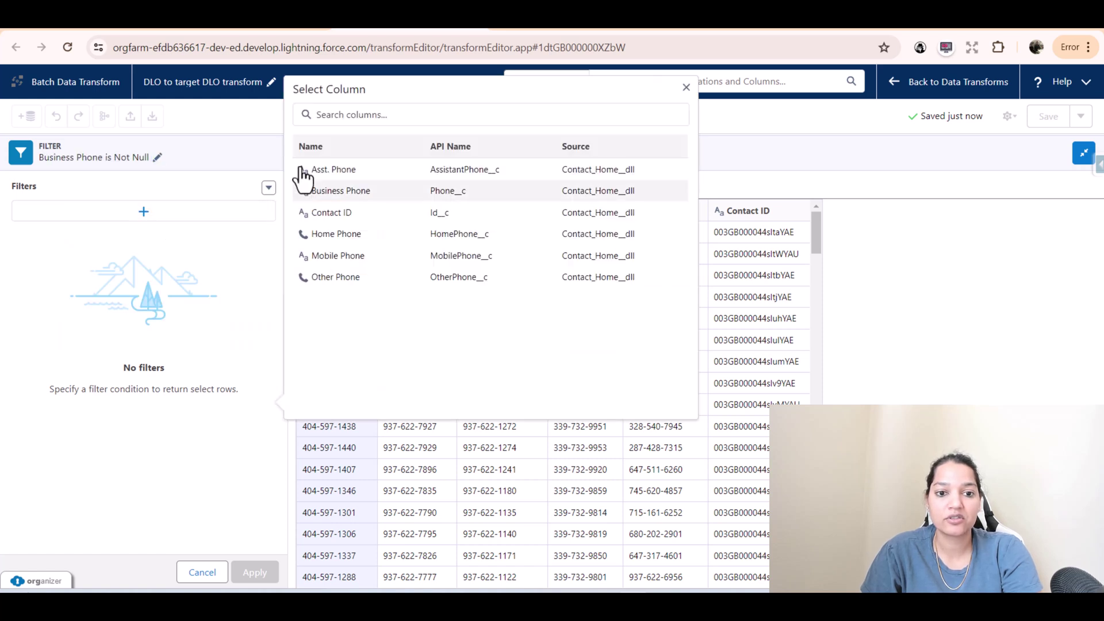
click(361, 191)
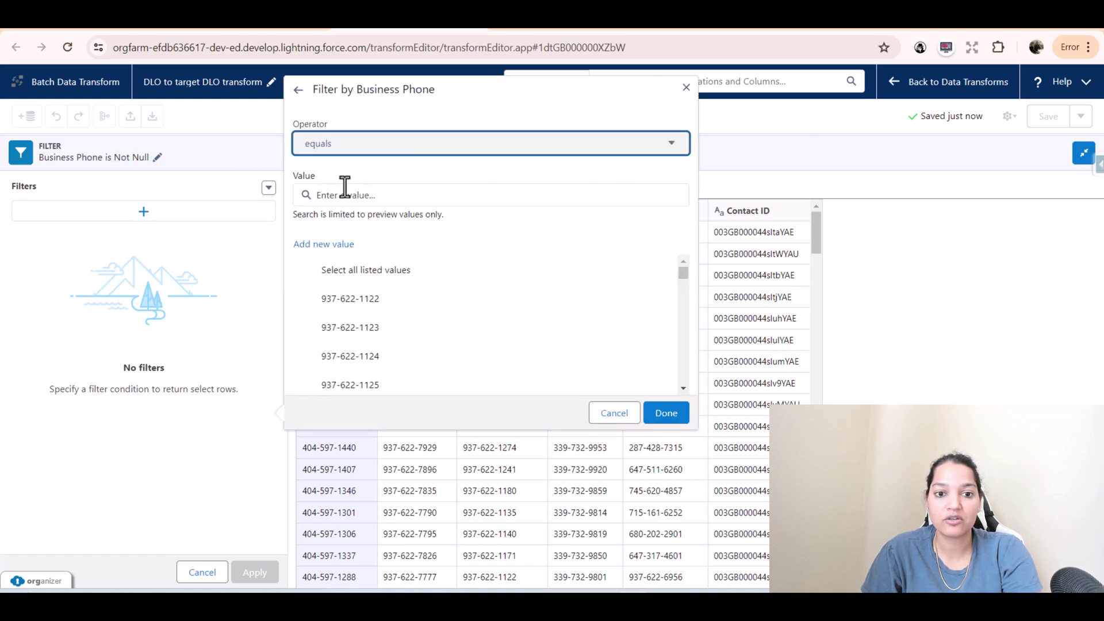
click(353, 151)
scroll(377, 278, down, 3)
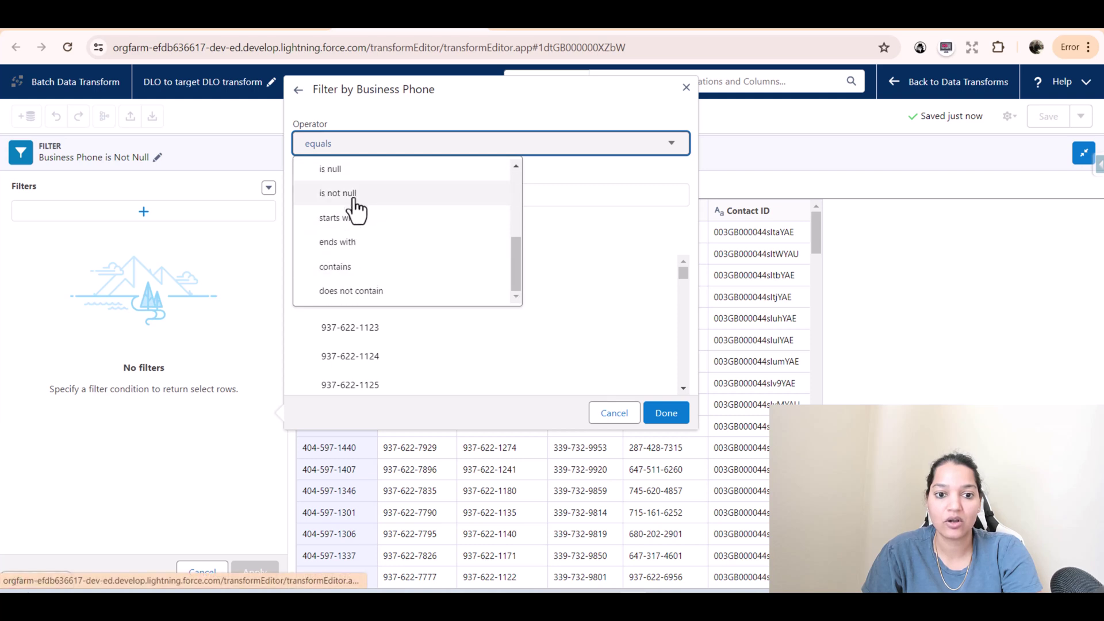
click(345, 193)
click(664, 184)
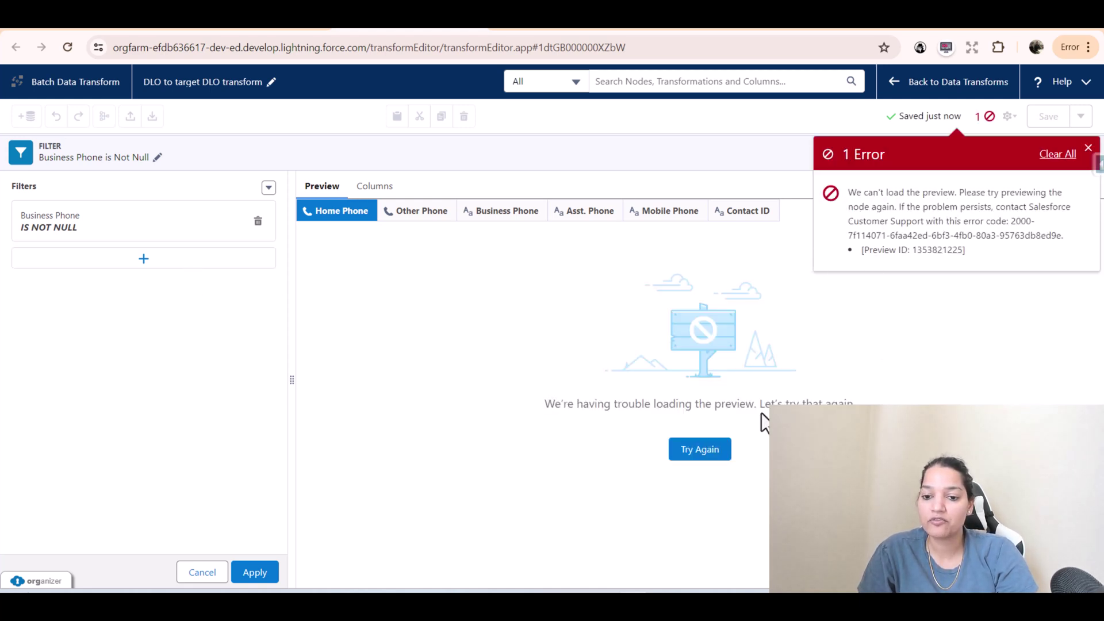
click(1082, 160)
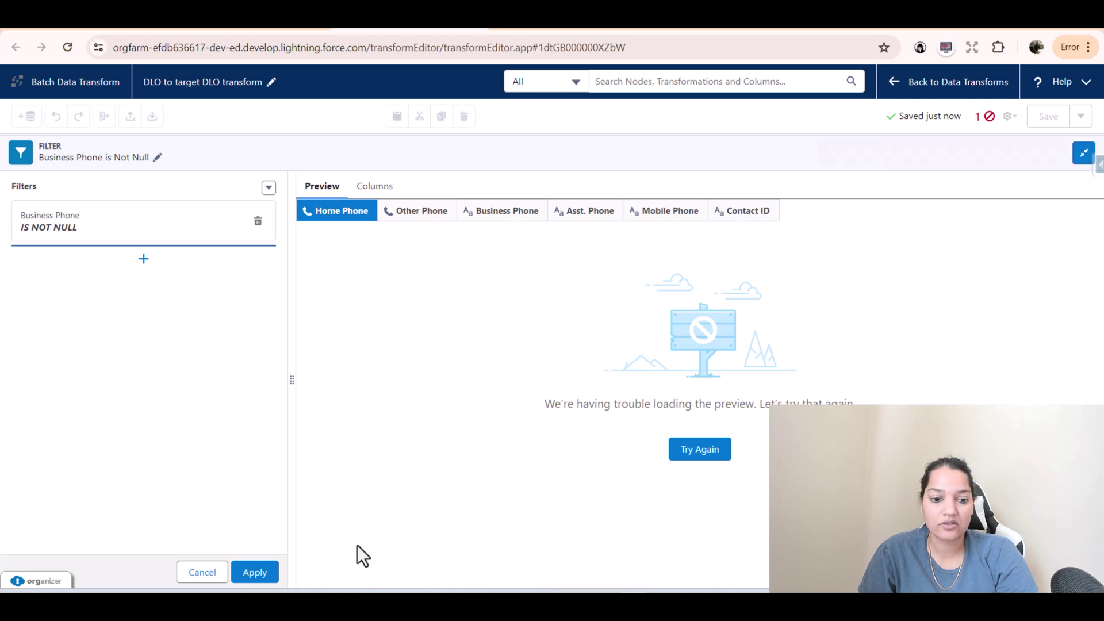
click(259, 575)
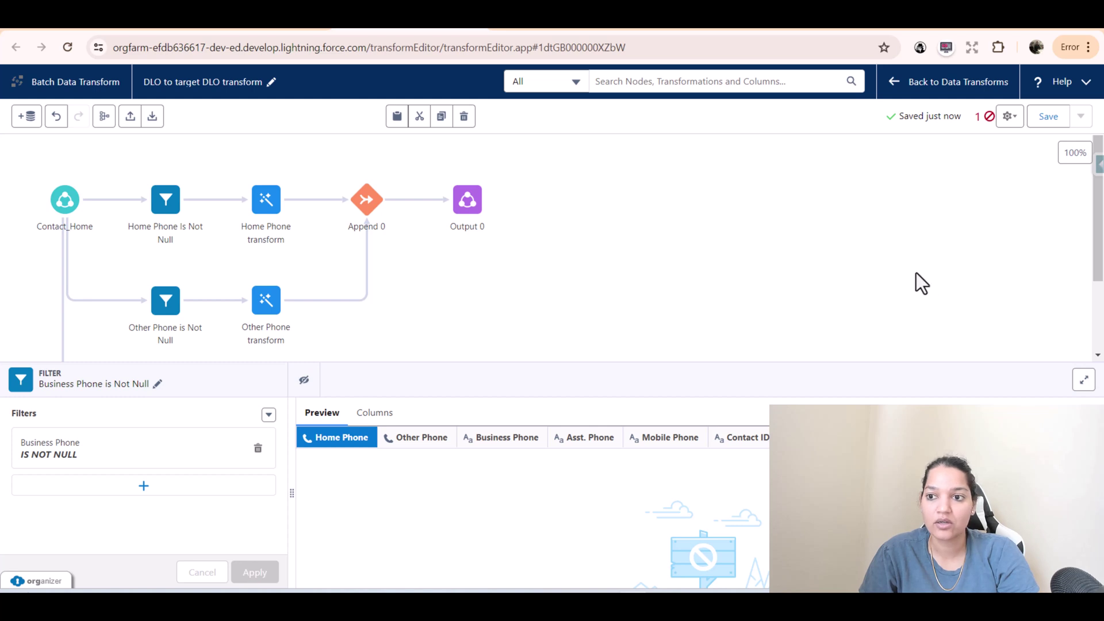
- Save the batch data transform and reload the editor page
click(1045, 116)
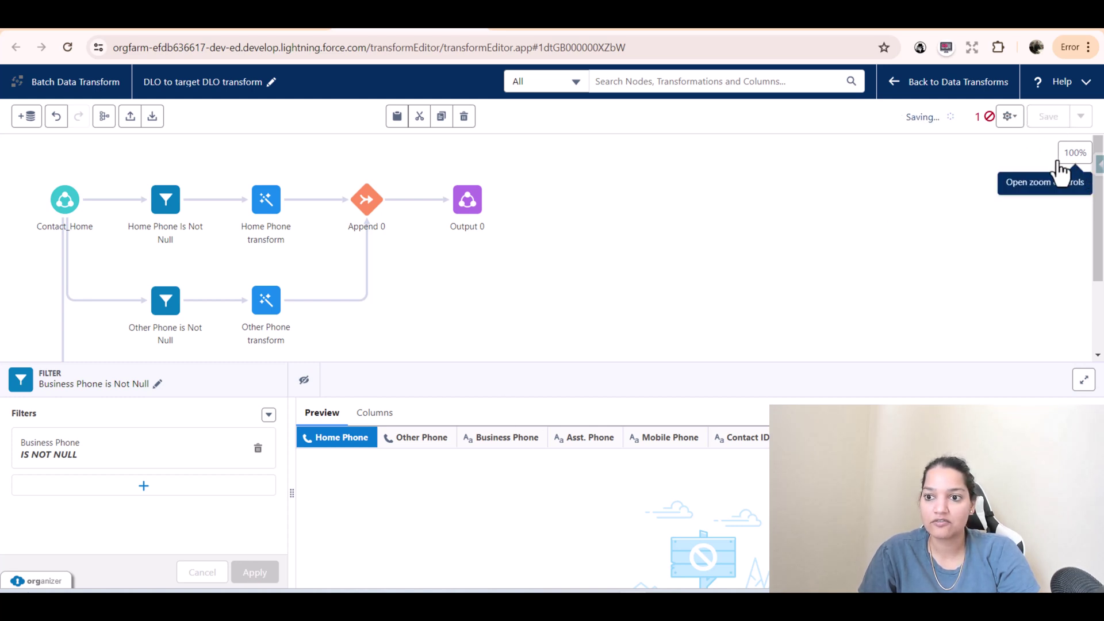
click(808, 47)
key(Return)
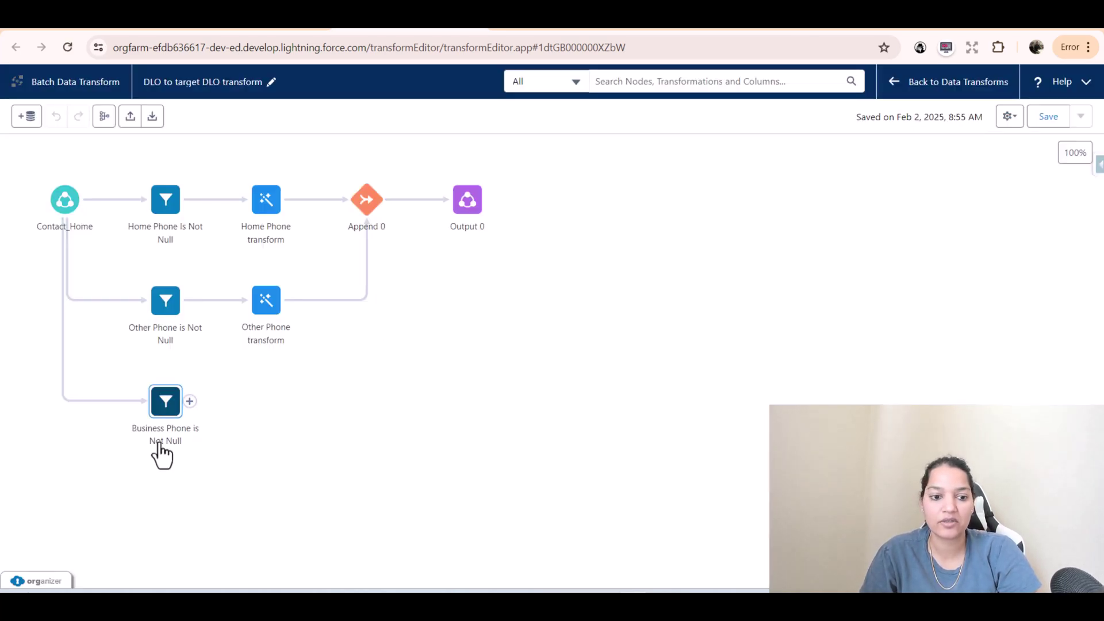
- Add a Transform node after the Business Phone filter and name it "Business Phone transform"
click(190, 409)
click(560, 402)
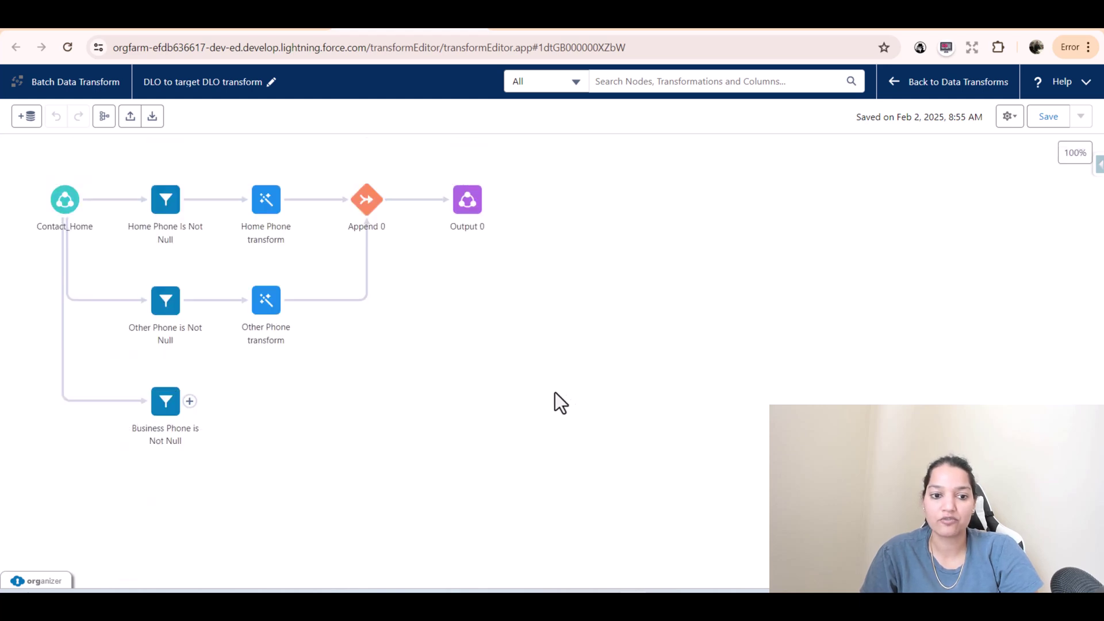
click(189, 401)
click(156, 403)
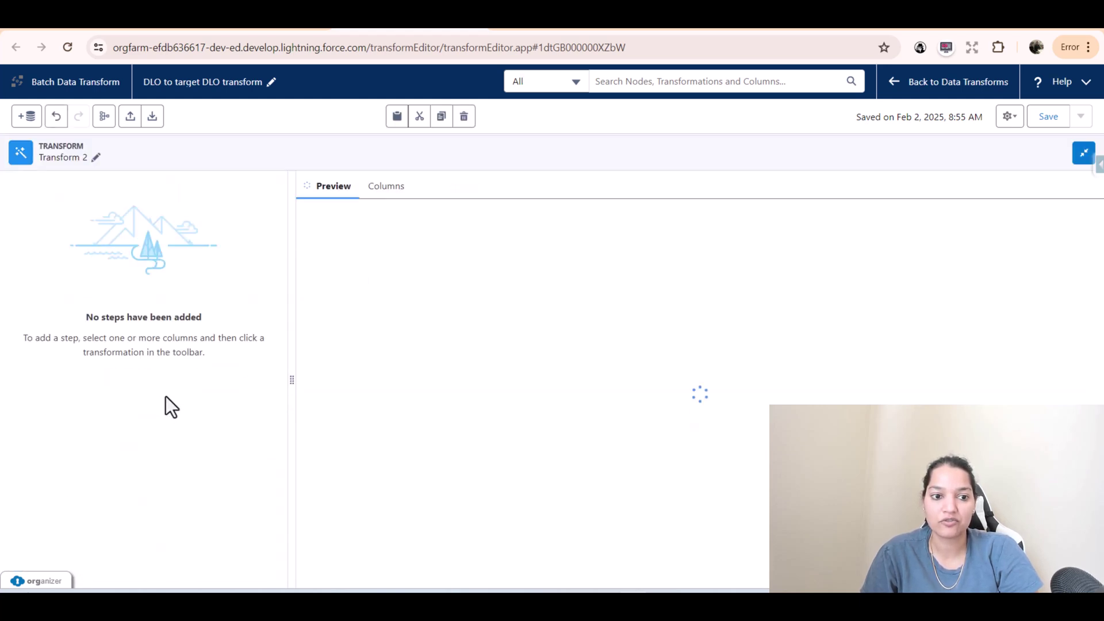
click(96, 159)
drag(183, 208, 51, 206)
text(Business Phone transform)
click(264, 339)
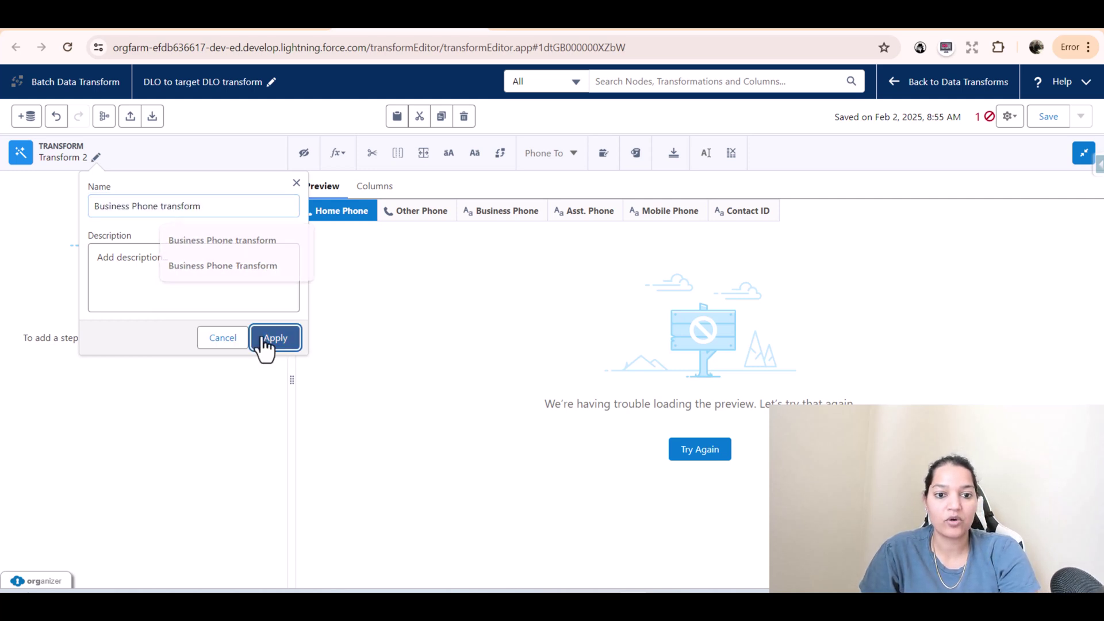
- Drop the Home Phone, Other Phone, Asst. Phone and Mobile Phone columns in the Business Phone transform
click(730, 162)
click(129, 353)
text(Ot)
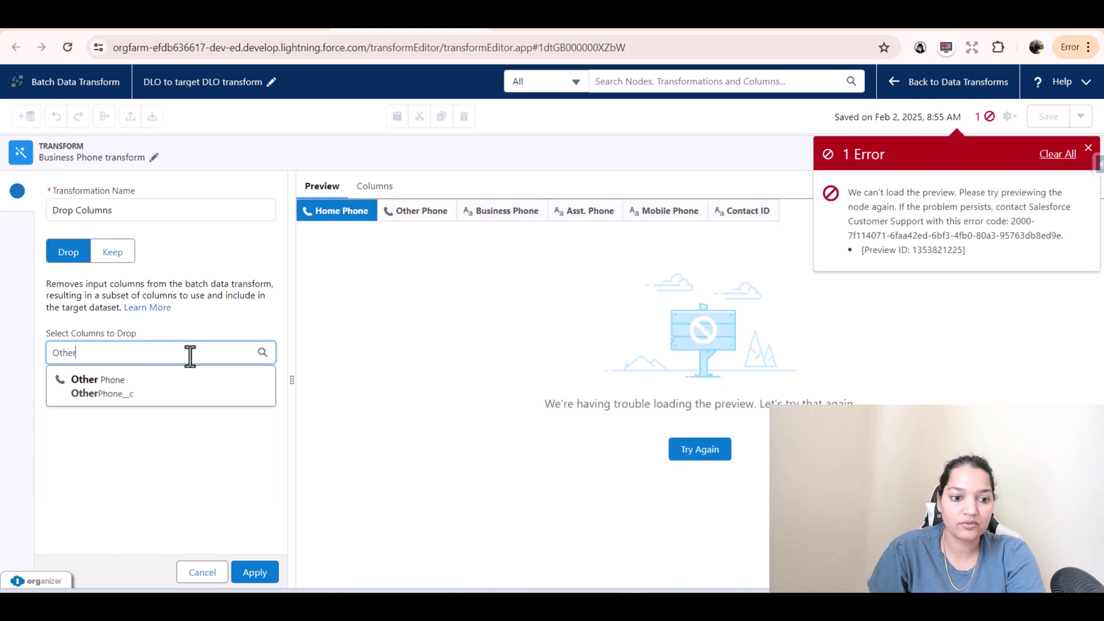
text(her)
click(117, 397)
drag(134, 353, 54, 351)
text(Ass)
click(112, 395)
click(126, 358)
text(Mo)
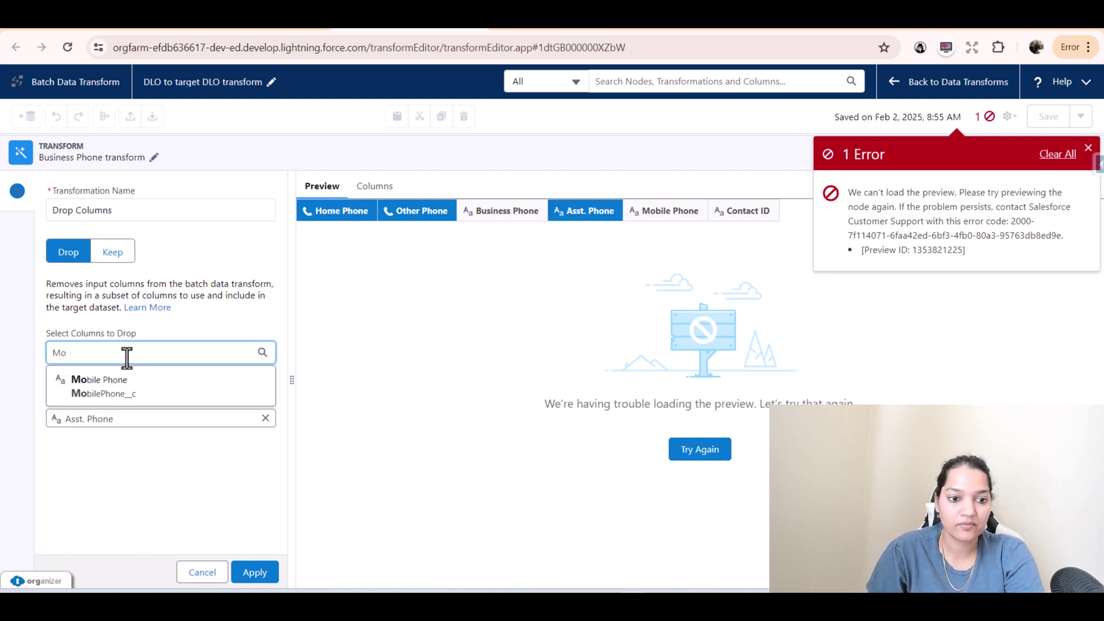
click(123, 384)
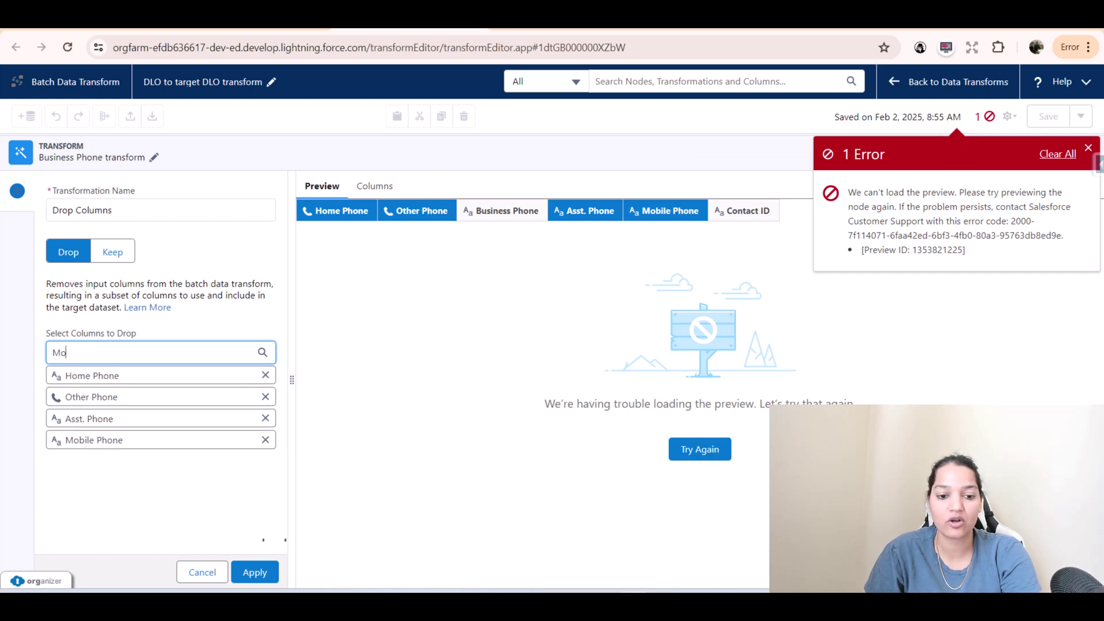
click(250, 577)
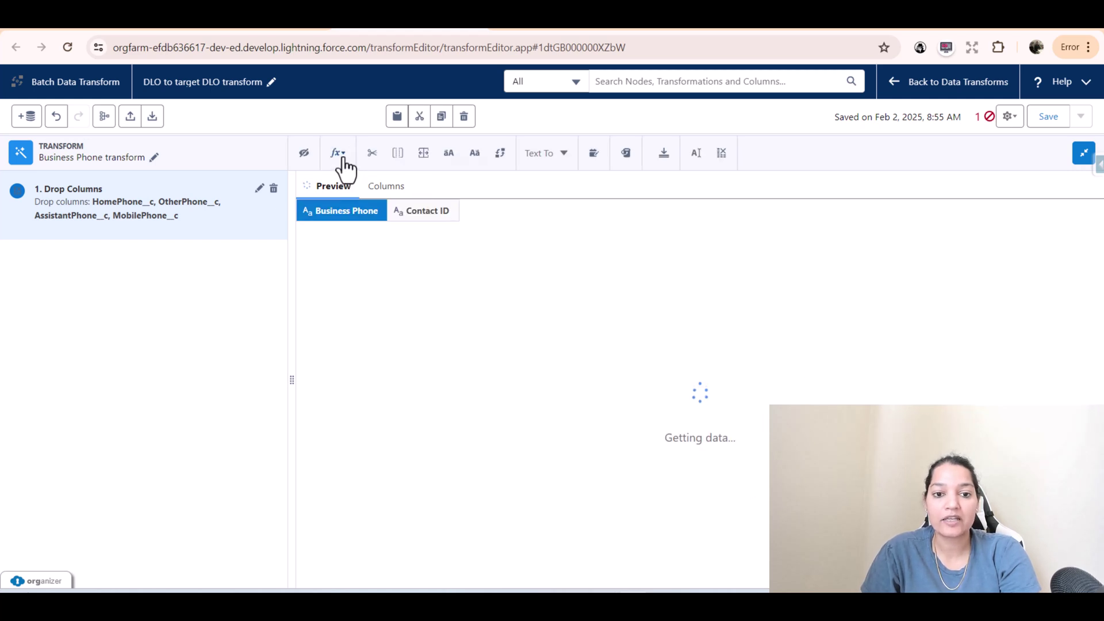
- Start a custom formula transformation named "Business Phone Type" with the formula 'Business Phone'
click(339, 154)
click(363, 240)
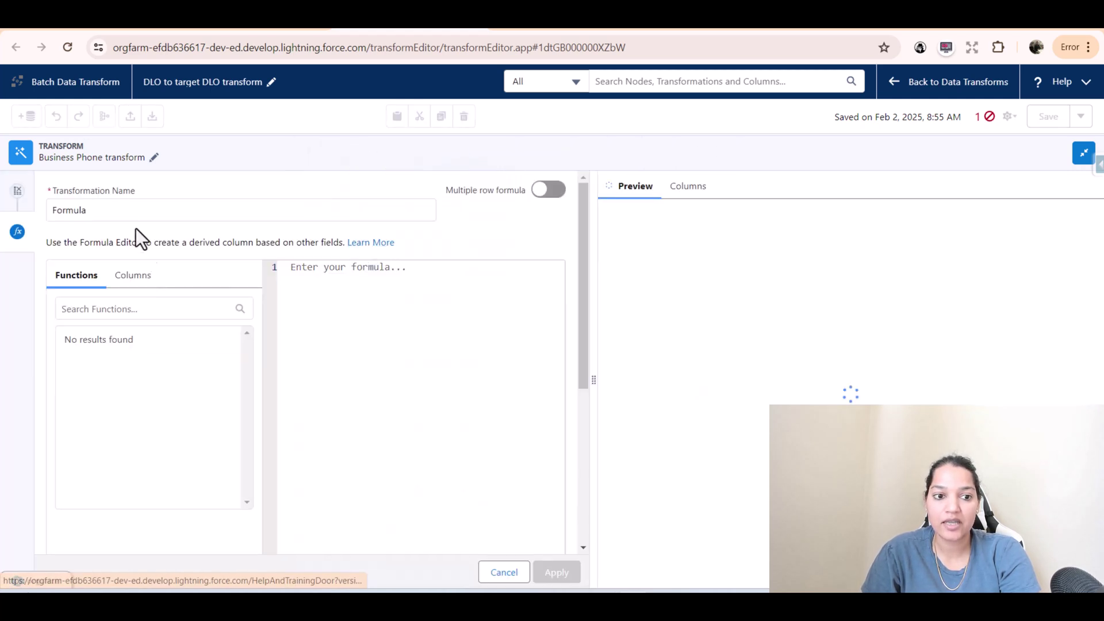
double_click(108, 212)
text(Business Phone)
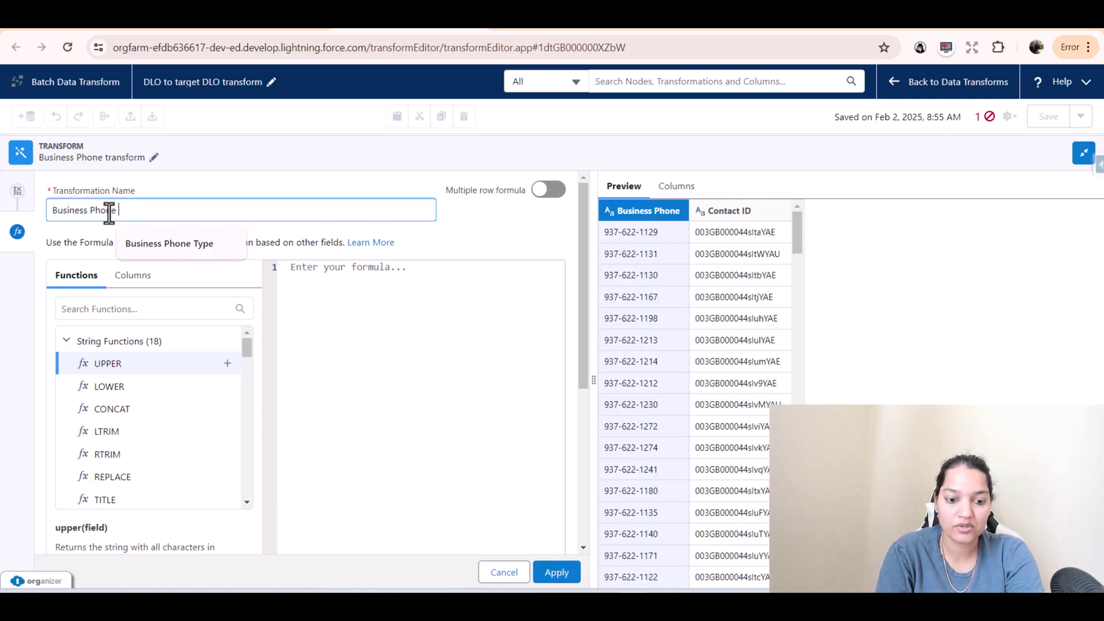
text( Type)
click(365, 288)
text('Business )
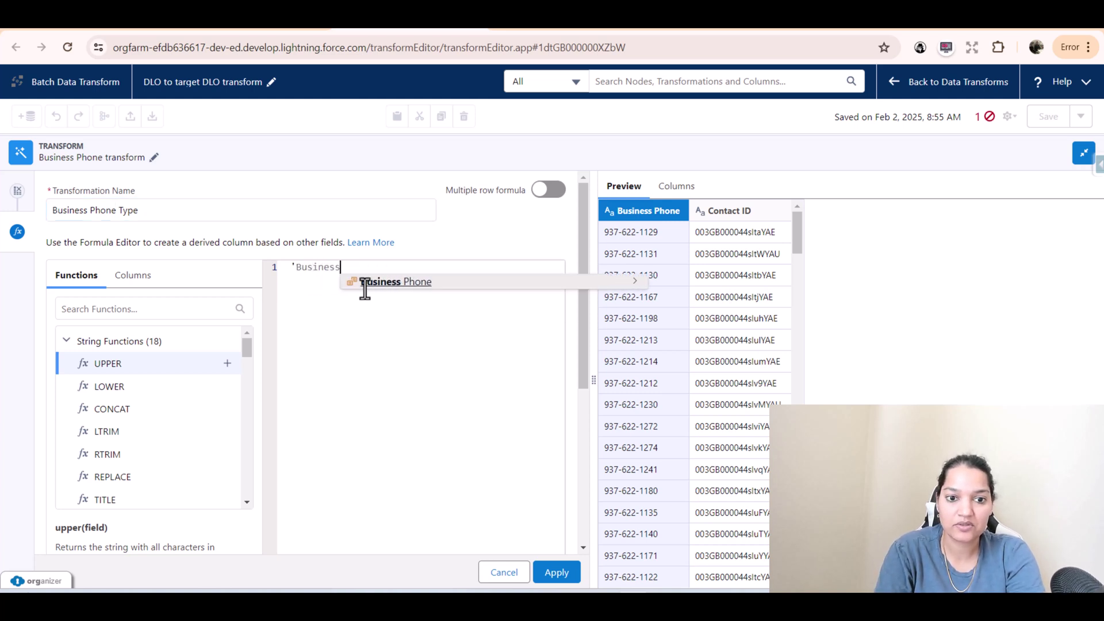
text(Phone')
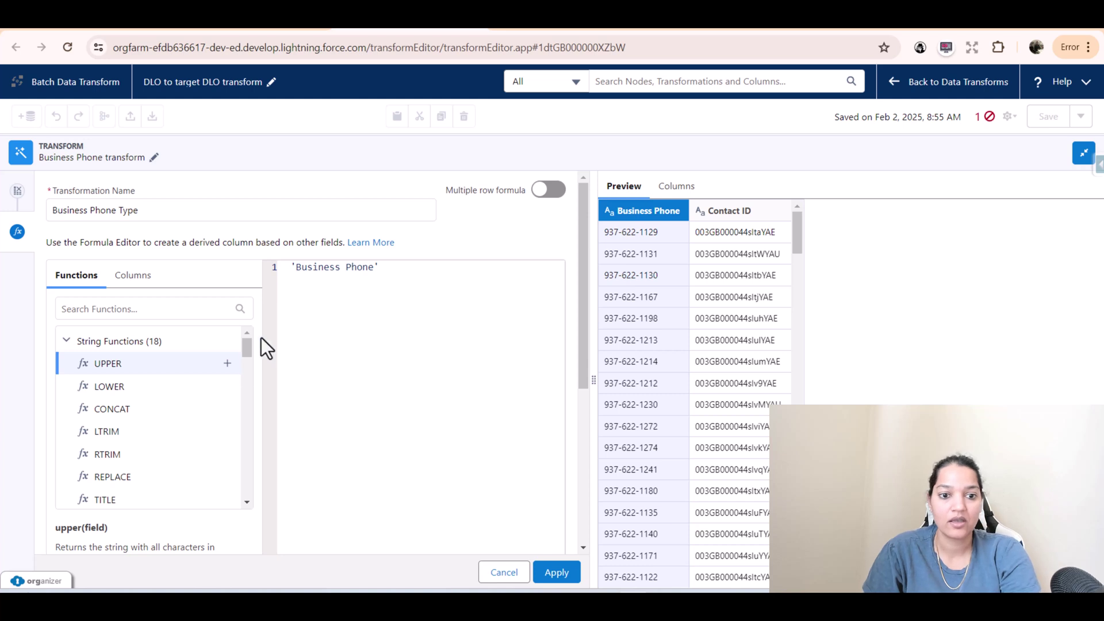
- Set the output type of the Business Phone Type formula to Text
scroll(239, 402, down, 8)
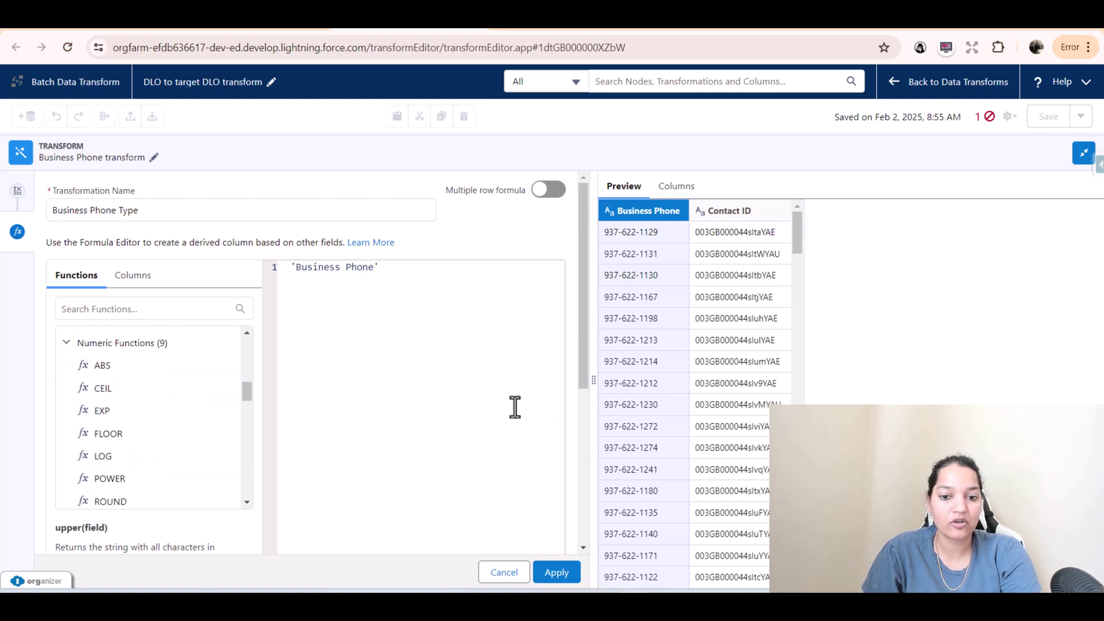
scroll(571, 452, down, 1)
scroll(569, 489, down, 3)
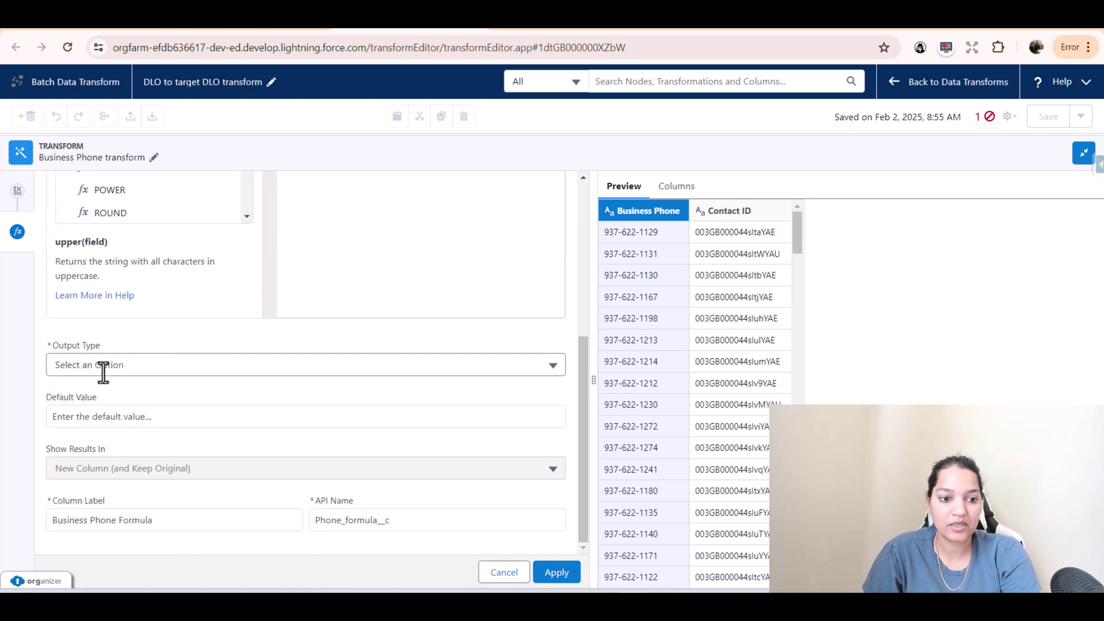
click(123, 366)
click(74, 397)
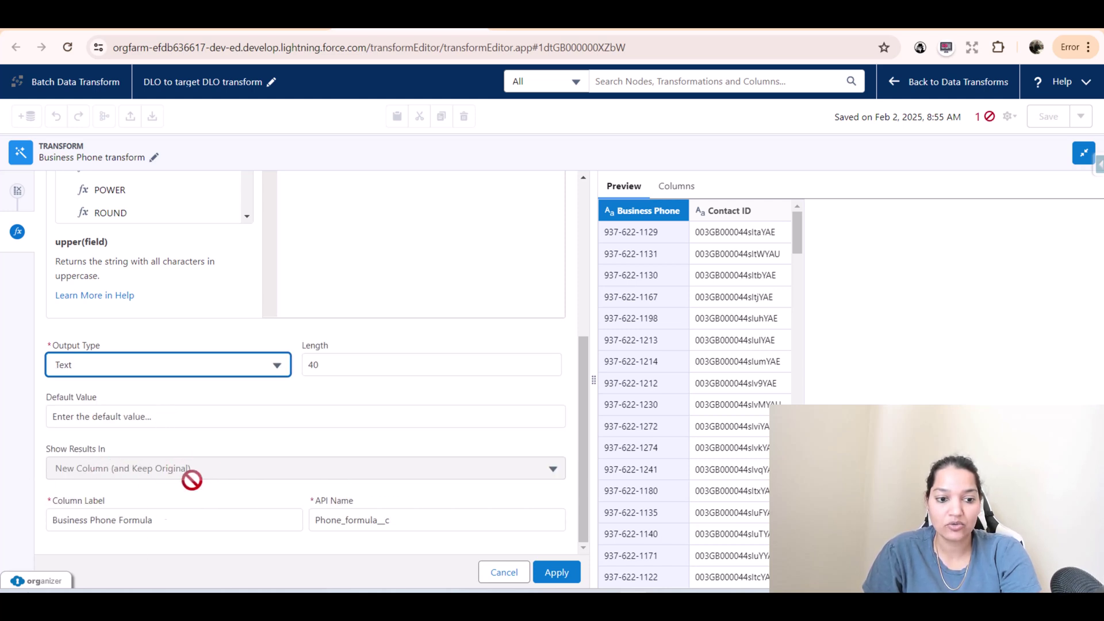
- Label the formula's output column Phone Type, give it the API name Phone_Type, and apply the transformation
click(78, 518)
key(ctrl+a)
text(Phone Type)
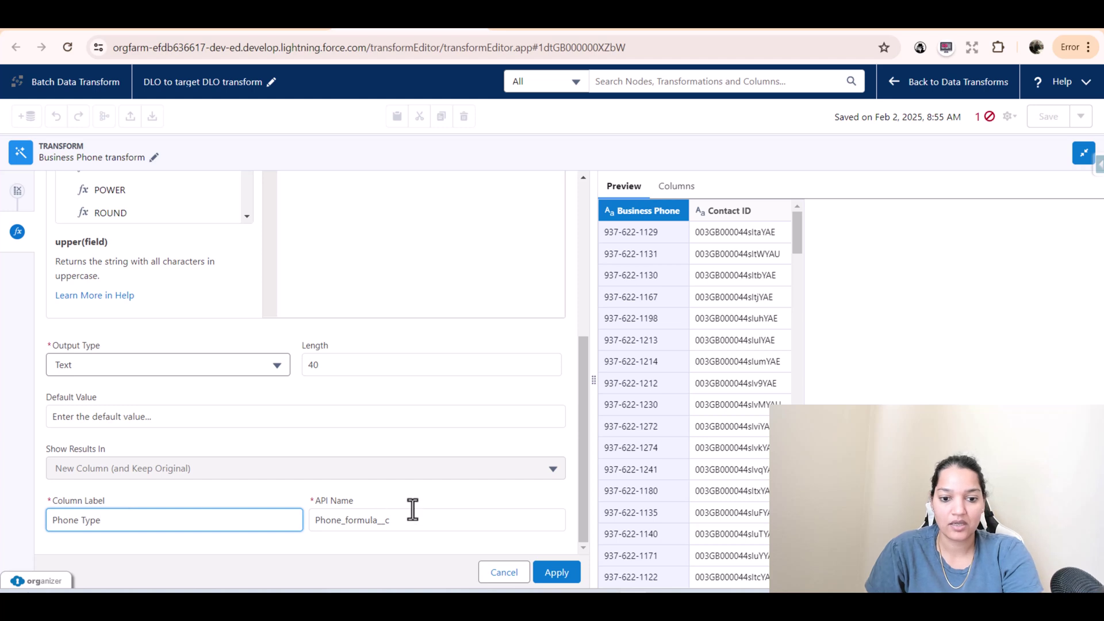
click(409, 519)
key(BackSpace)
key(BackSpace)
key(BackSpace)
key(BackSpace)
key(BackSpace)
key(BackSpace)
key(BackSpace)
key(BackSpace)
key(BackSpace)
key(BackSpace)
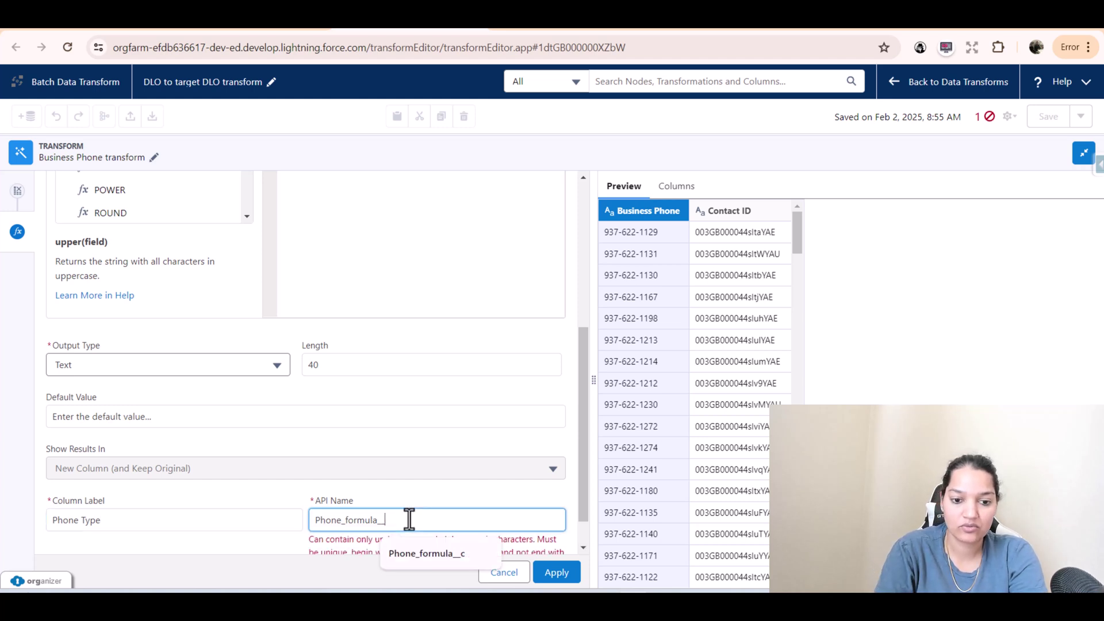
text(y)
key(BackSpace)
text(Type)
click(374, 561)
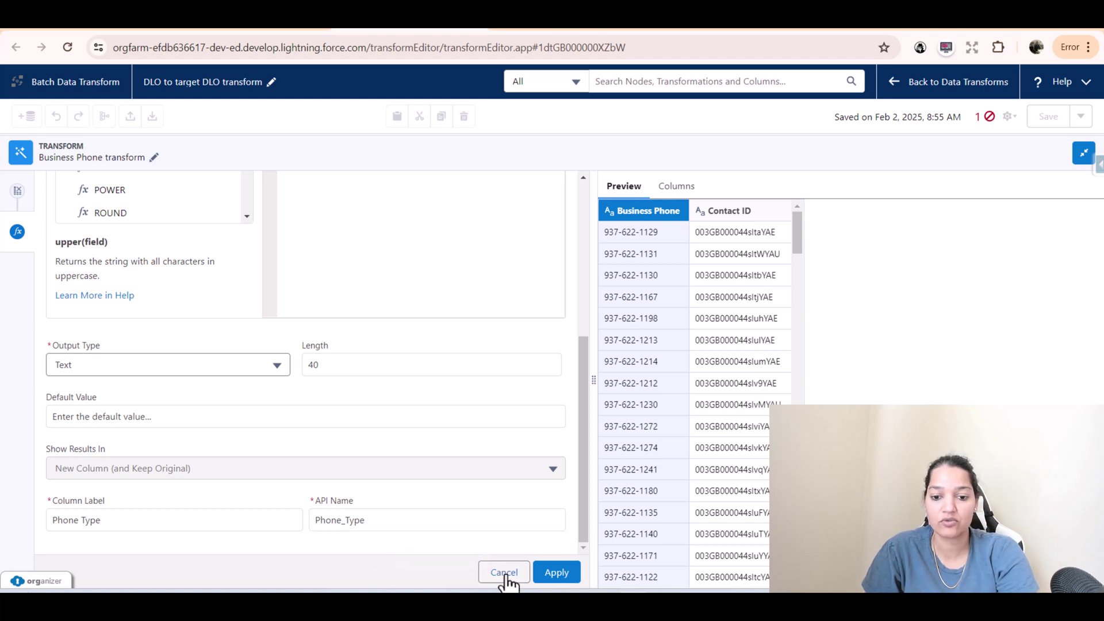
click(557, 572)
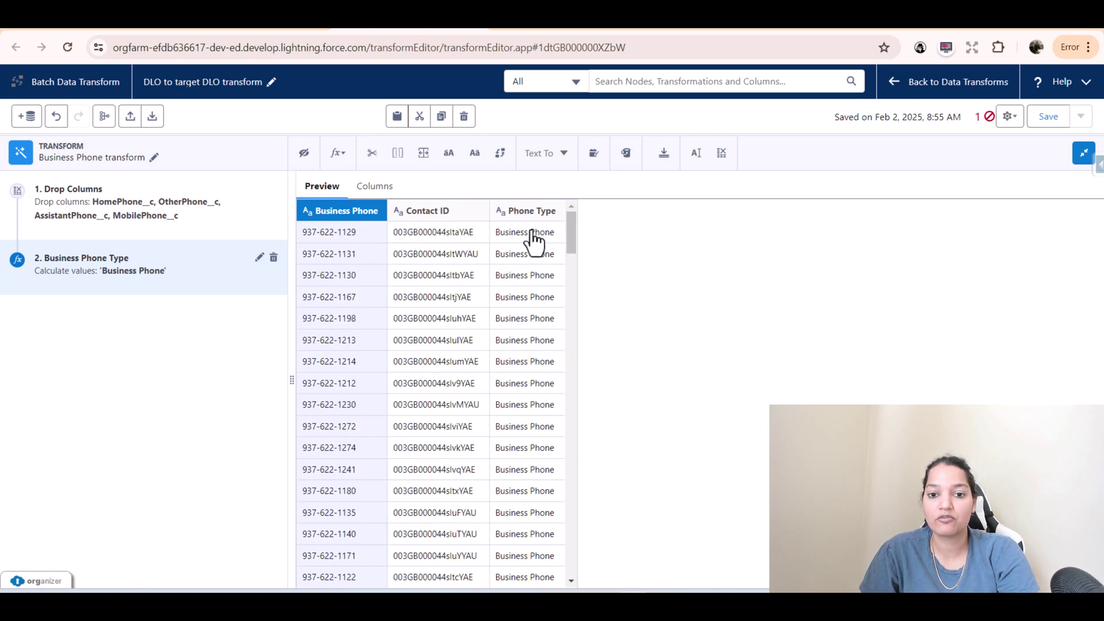
- Edit the attributes of the Business Phone column to change its label to Phone, keeping the API name Phone__c
mouse_move(347, 224)
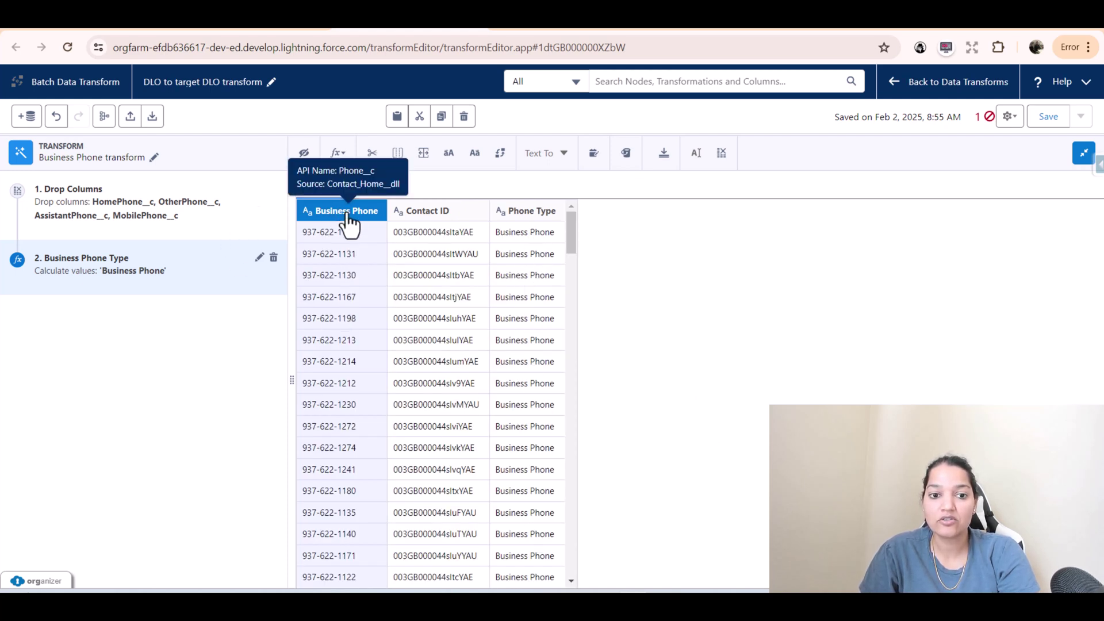
click(696, 154)
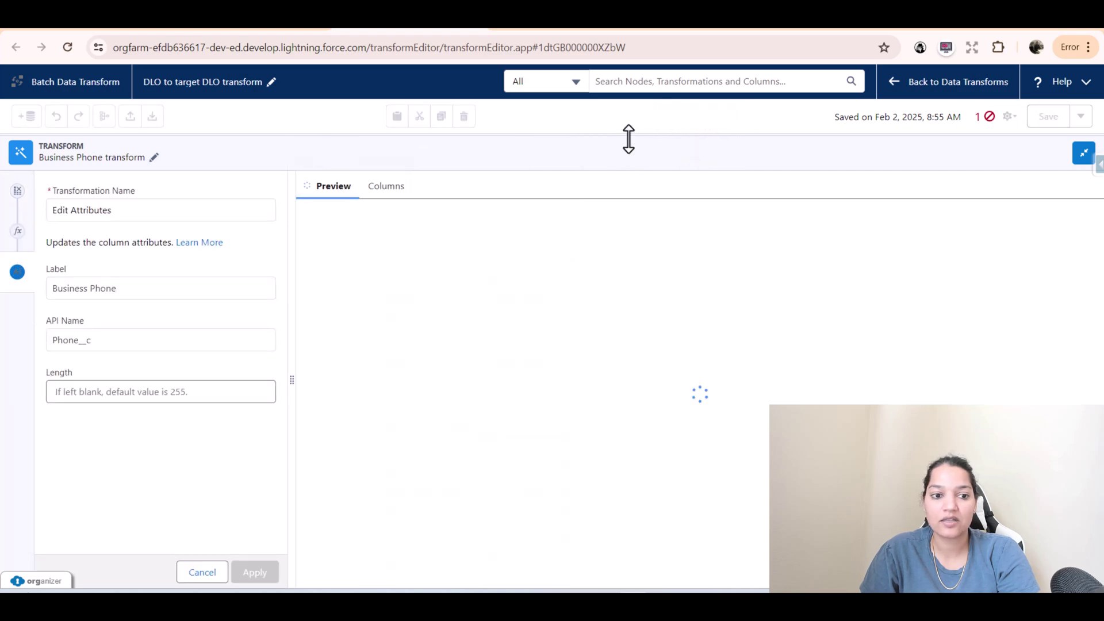
triple_click(136, 288)
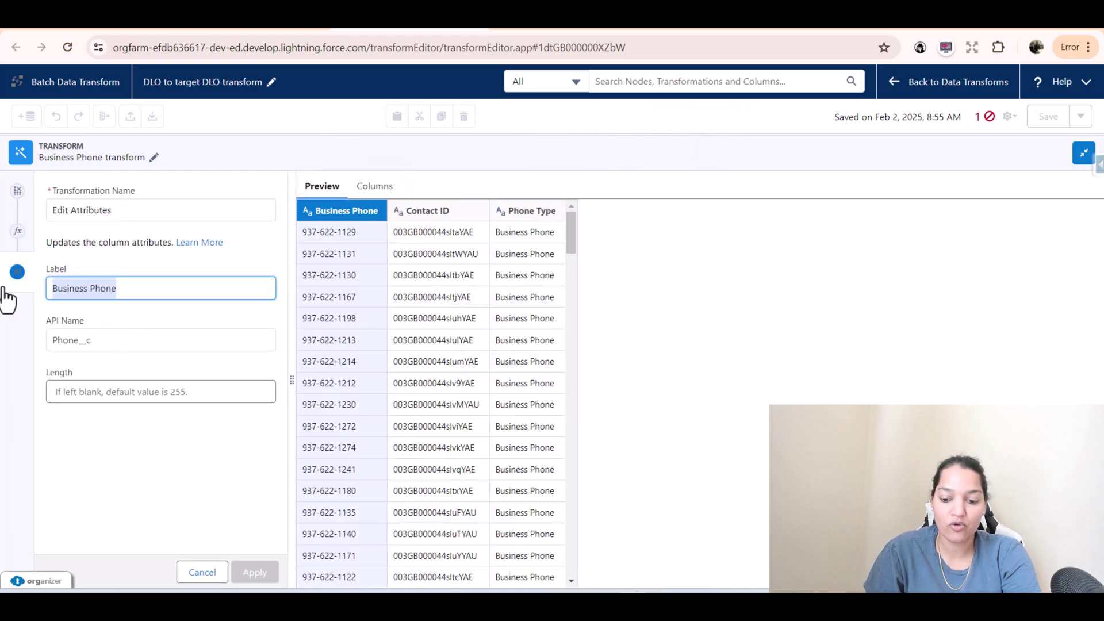
text(Phon)
click(169, 323)
key(Tab)
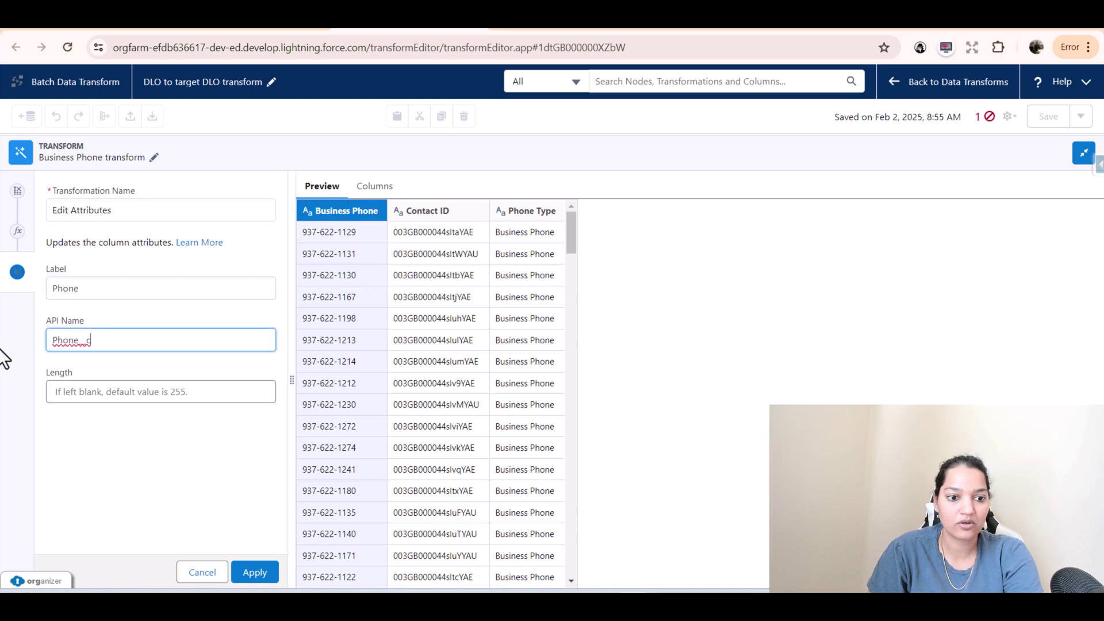
click(256, 574)
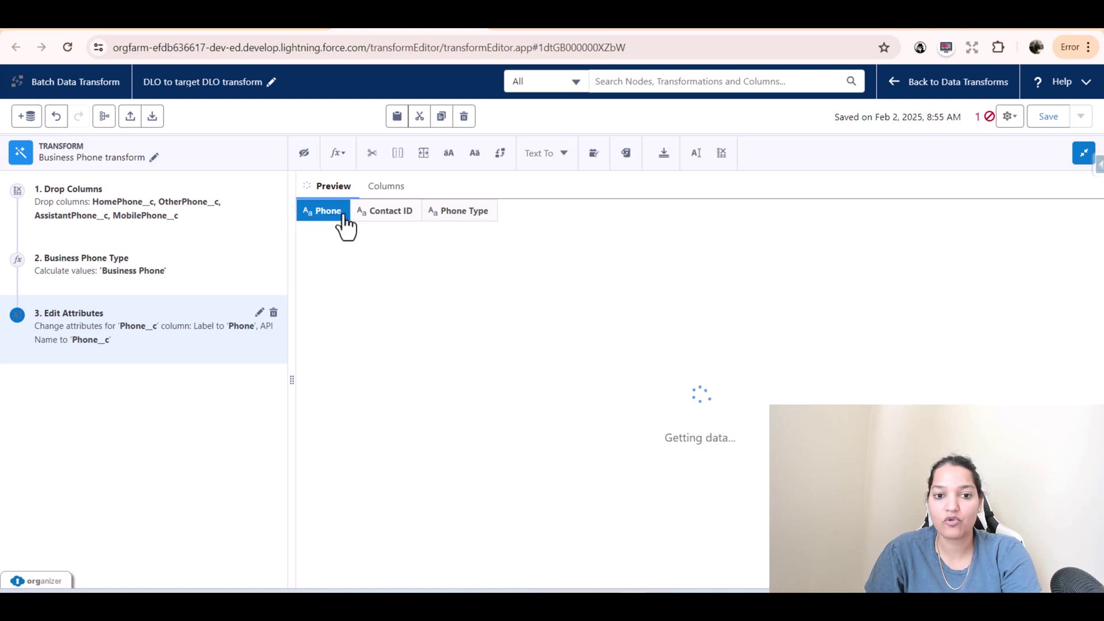
- Start another custom formula transformation and name it "Contact Phone Id"
mouse_move(503, 214)
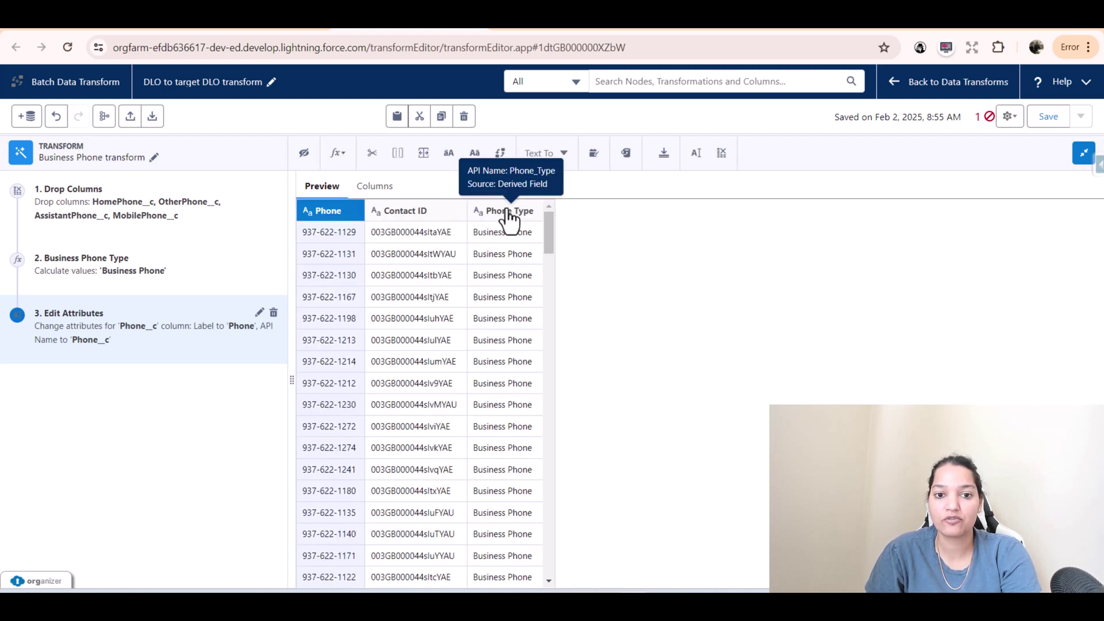
click(338, 155)
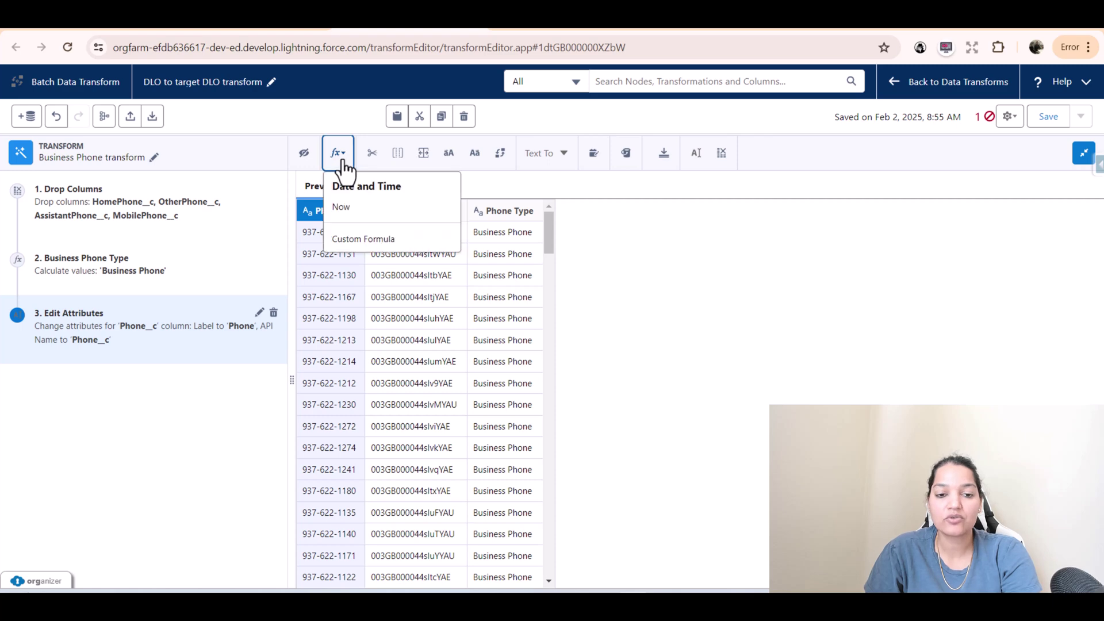
click(367, 244)
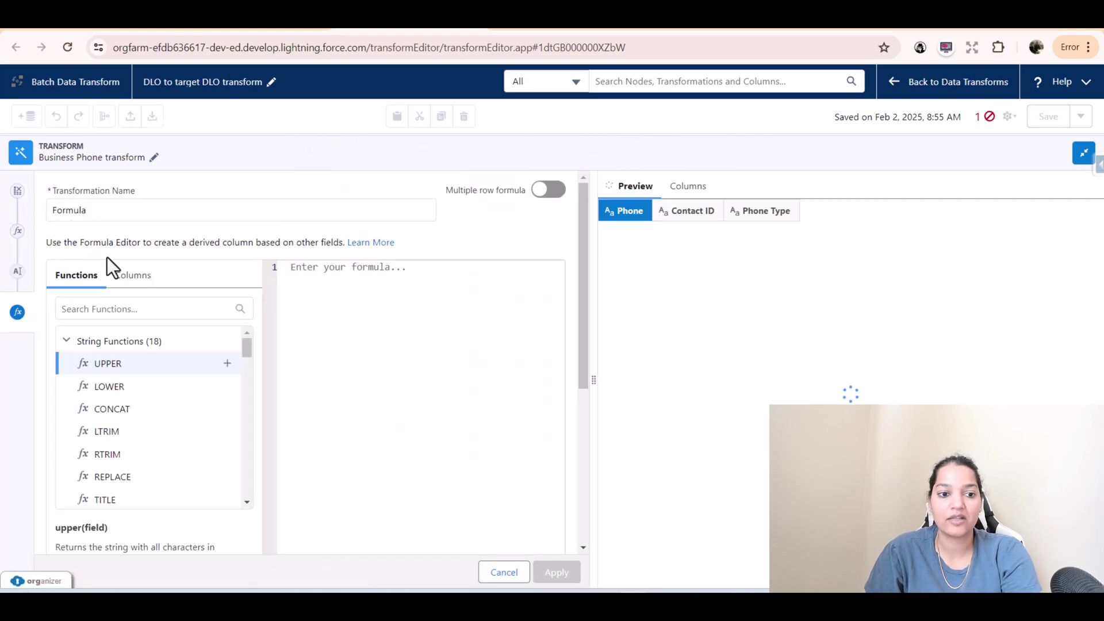
double_click(95, 210)
text(Contact Phone Id)
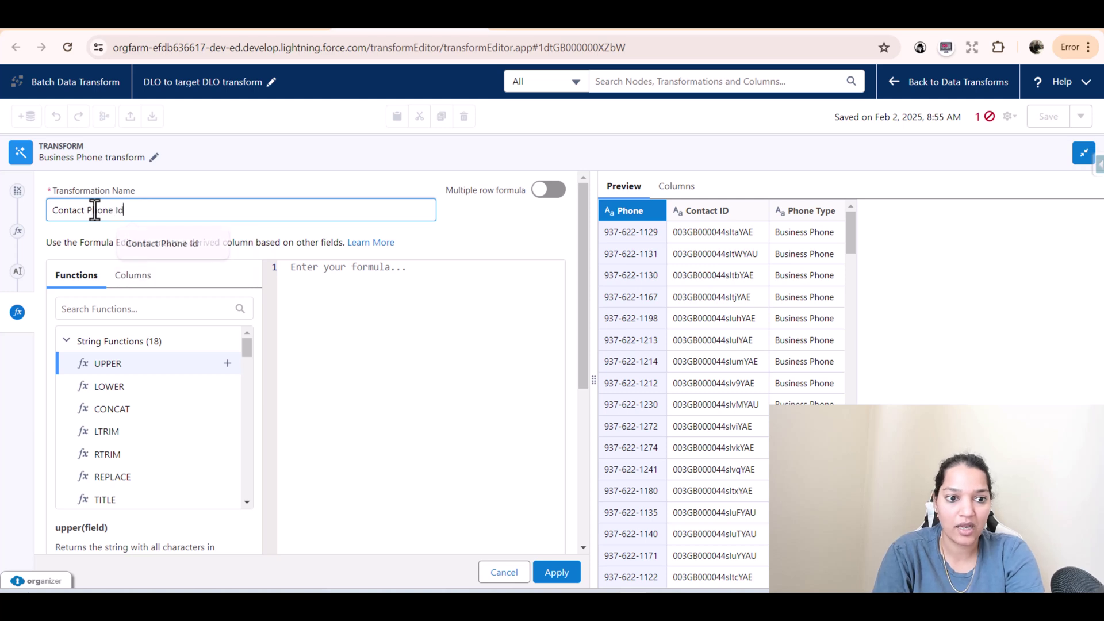
- Build the formula concat(Id__c, Phone_Type) from the CONCAT function and the Contact ID and Phone Type columns
click(144, 309)
text(contac)
click(109, 368)
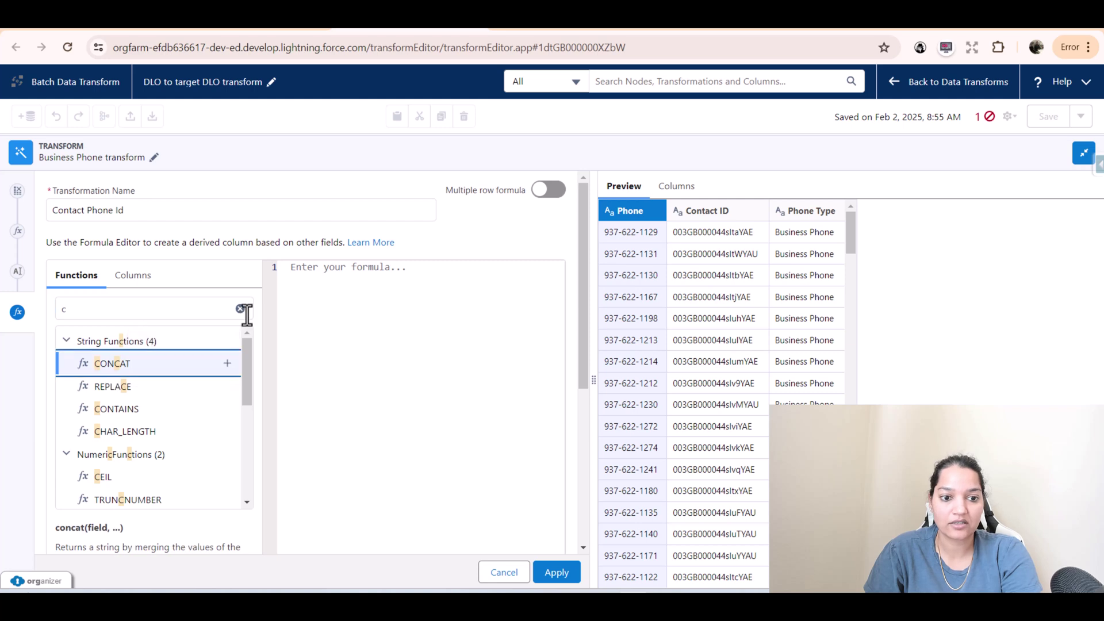
click(227, 363)
double_click(340, 268)
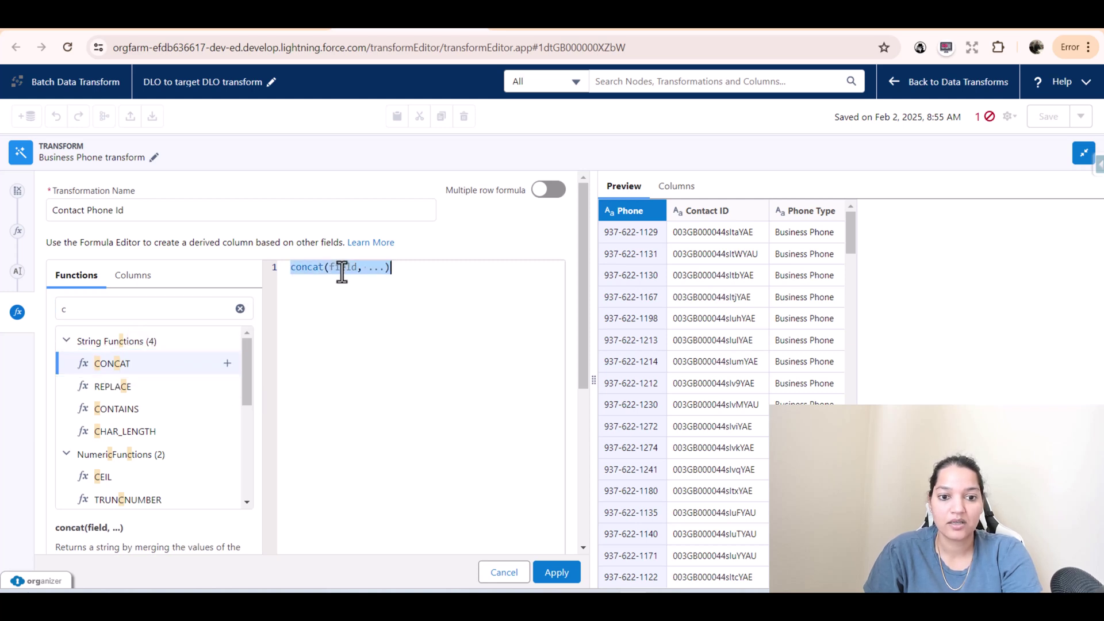
text(co)
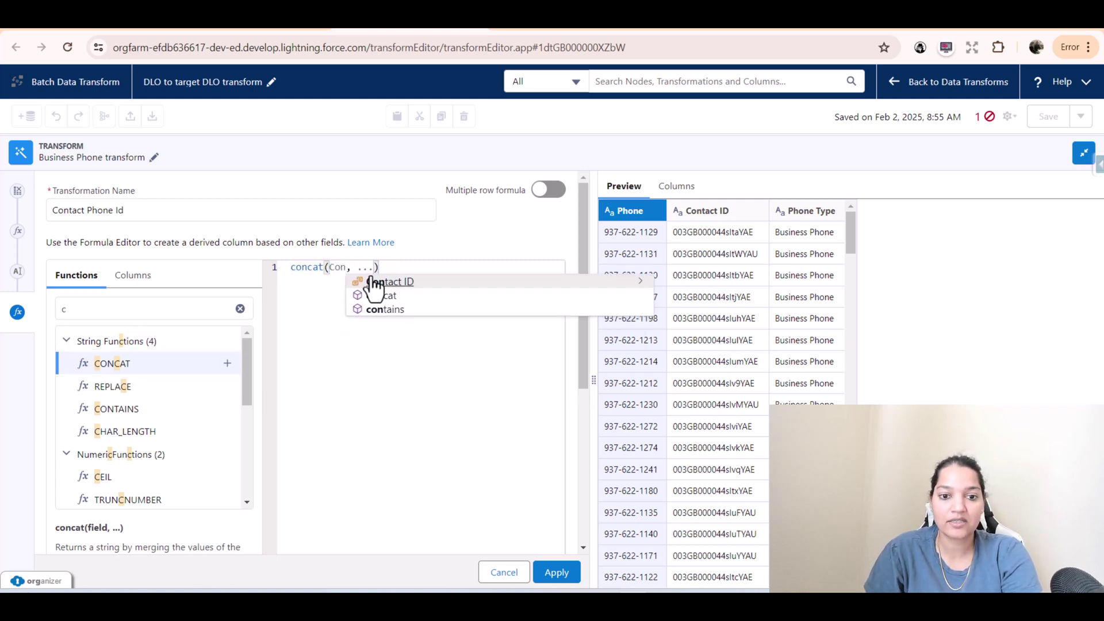
click(410, 282)
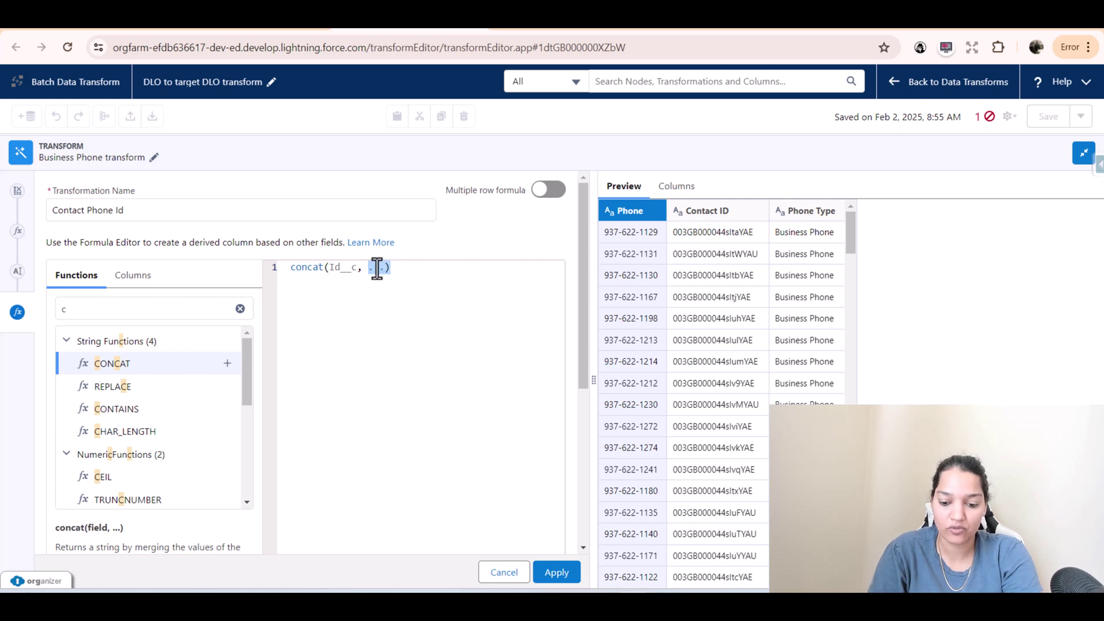
text(ph)
click(437, 298)
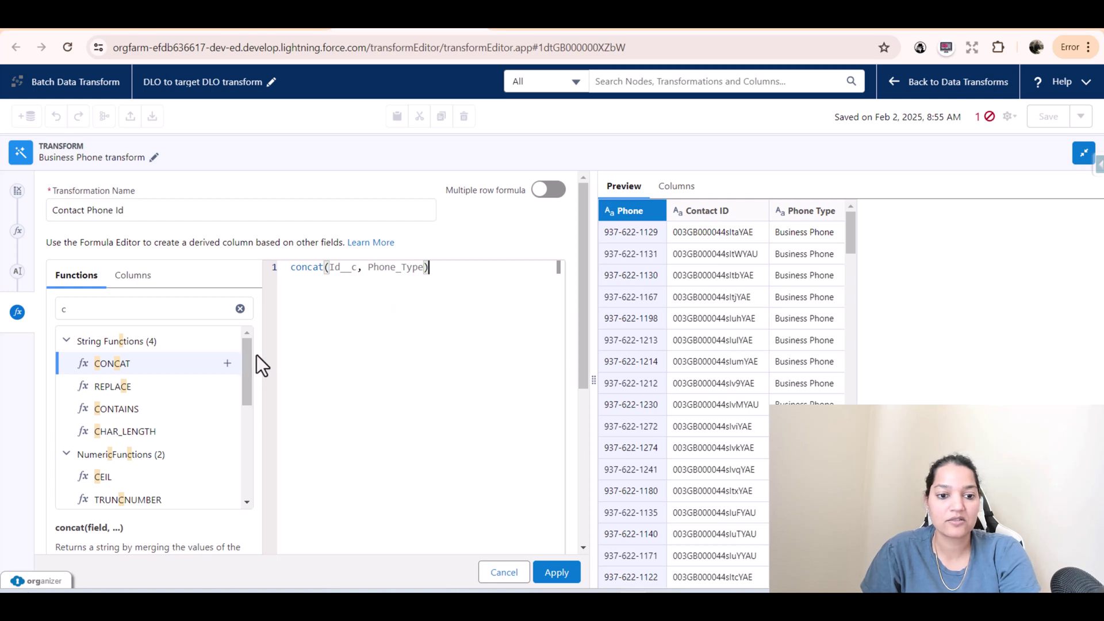
- Set the concat formula's output type to Text and its column label to Contact Phone Id
drag(587, 302, 588, 433)
click(79, 393)
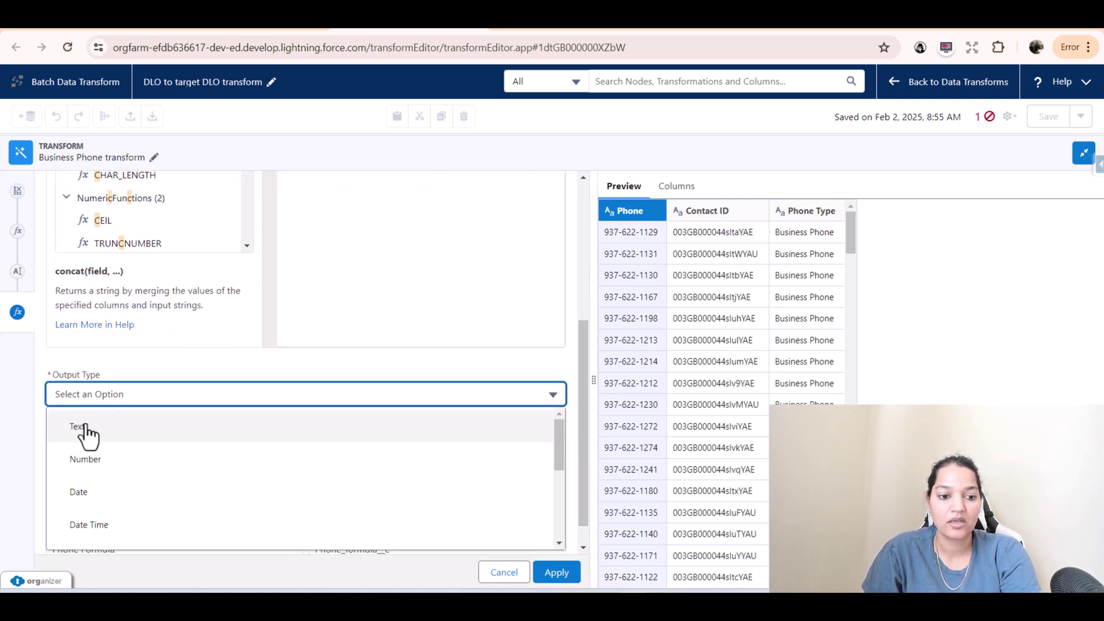
click(85, 426)
scroll(183, 422, down, 1)
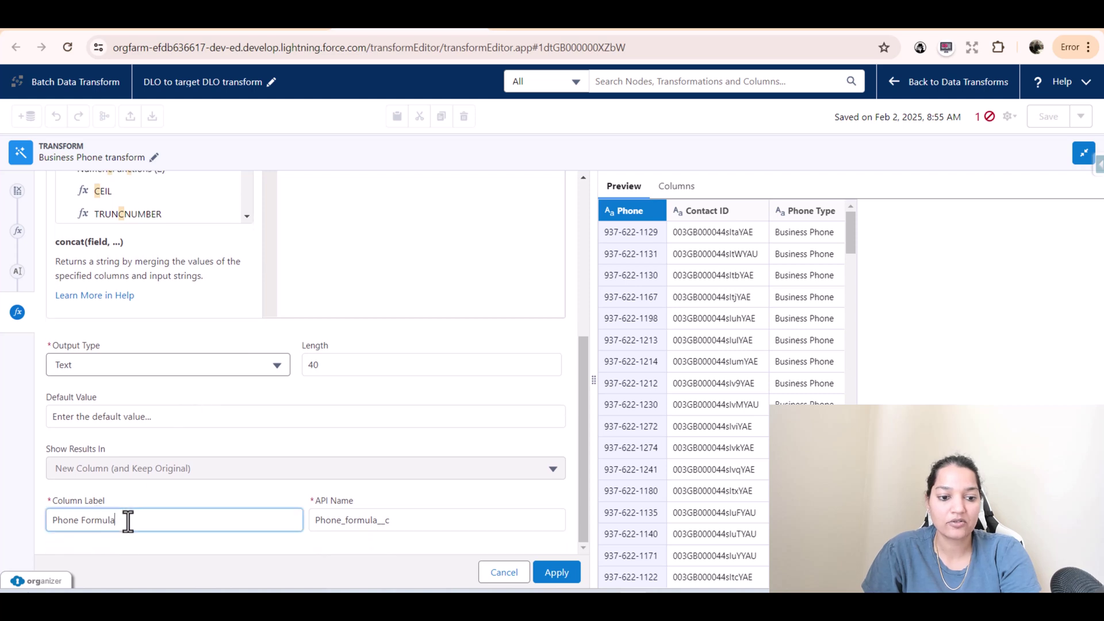
triple_click(128, 520)
text(Con)
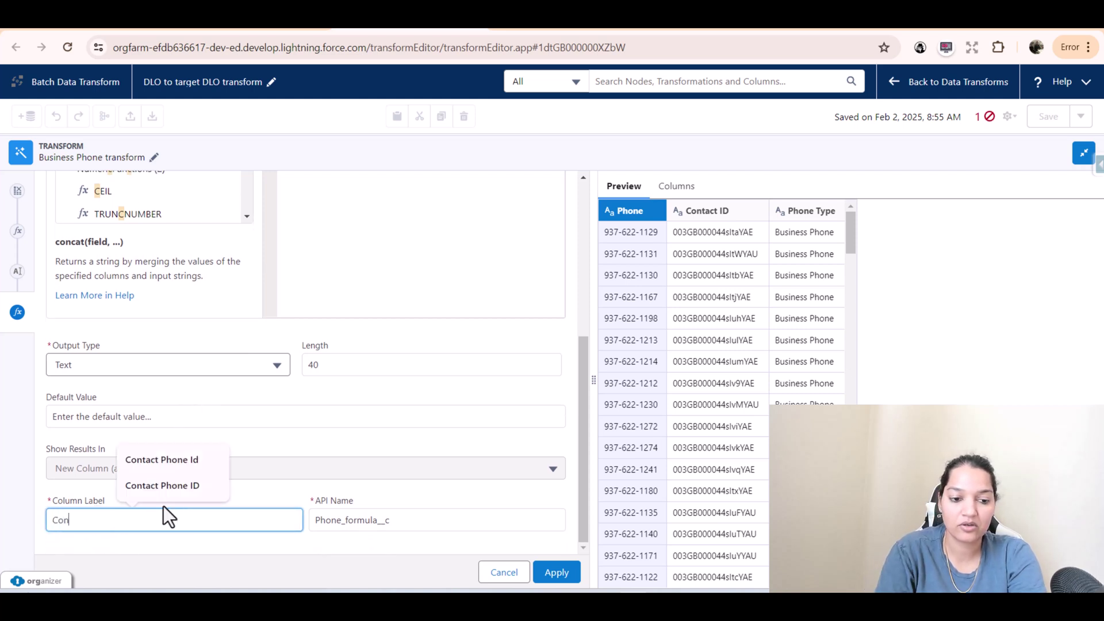
text(tact Phone Id)
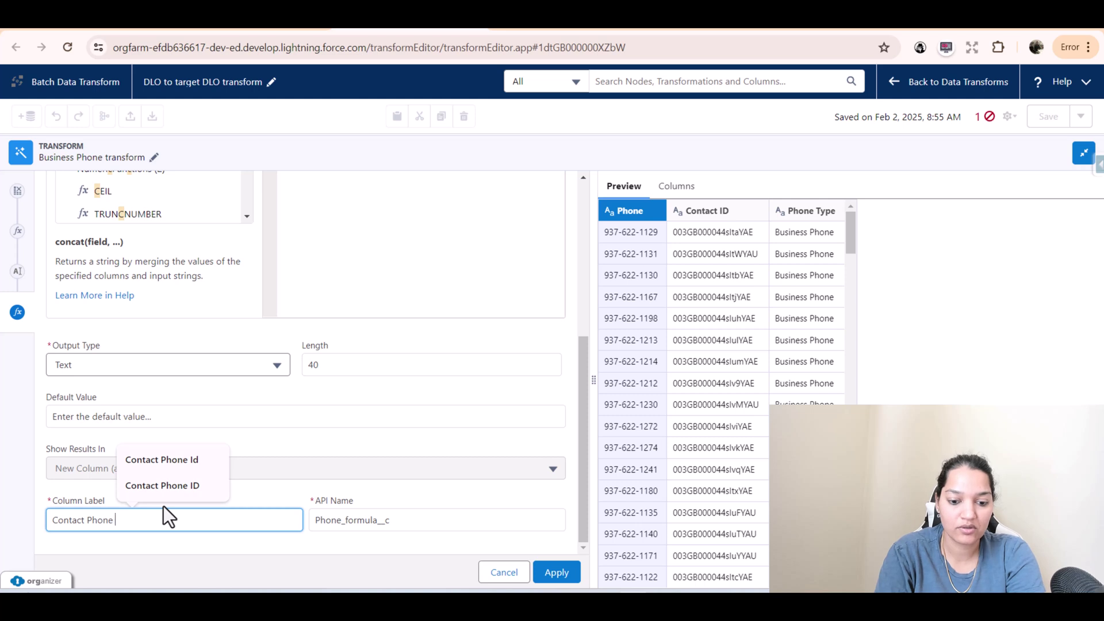
- Set the API name of the new column to Contact_Phone_Id and apply the formula
triple_click(395, 520)
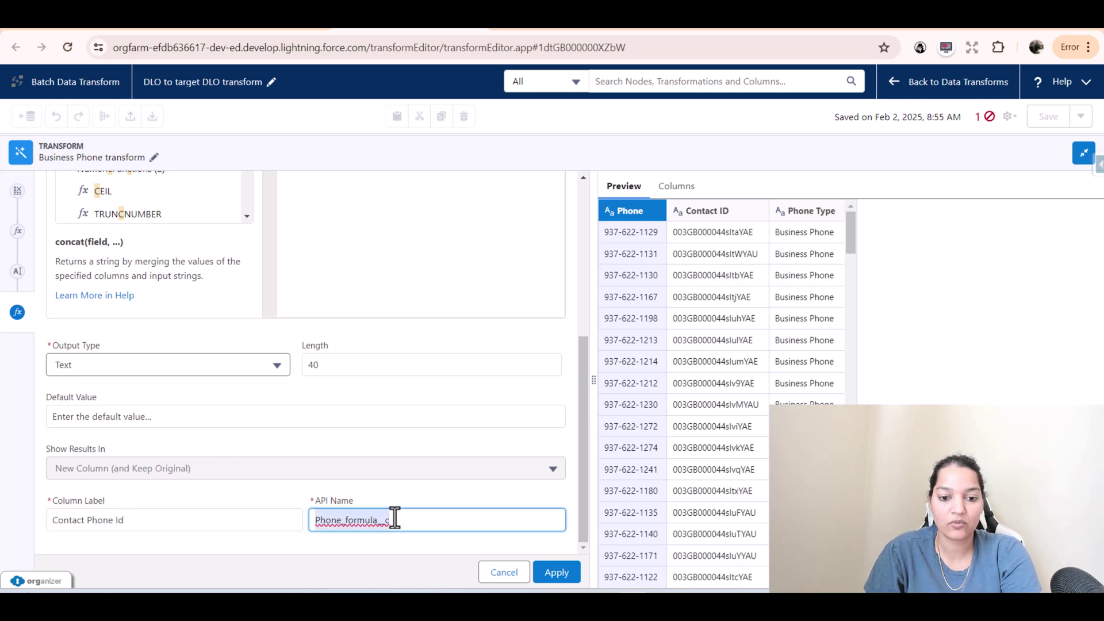
text(Cona)
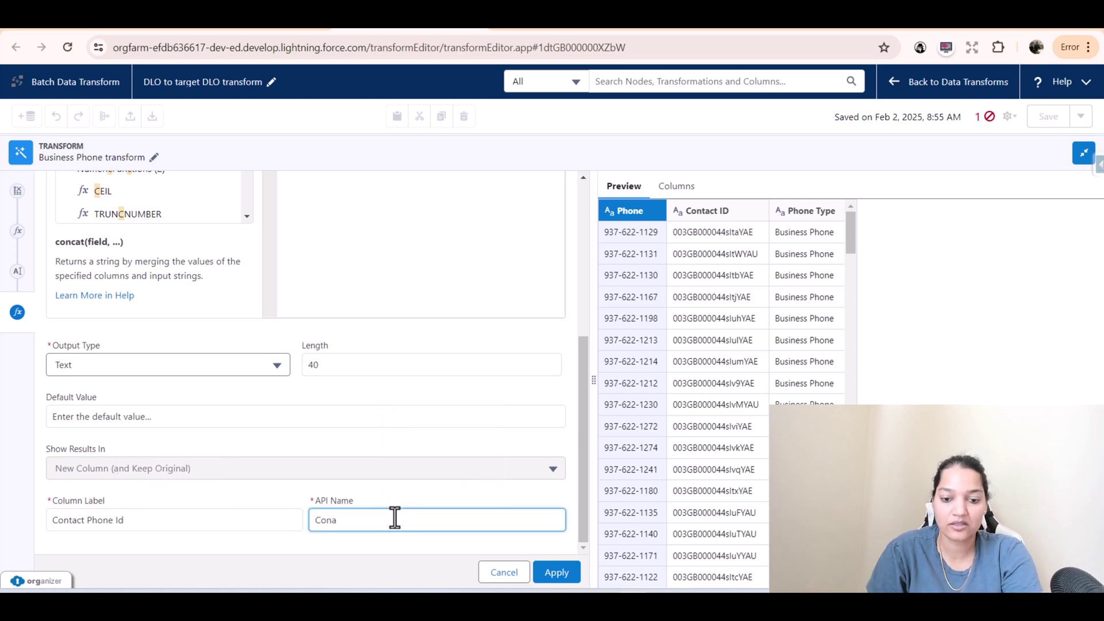
key(BackSpace)
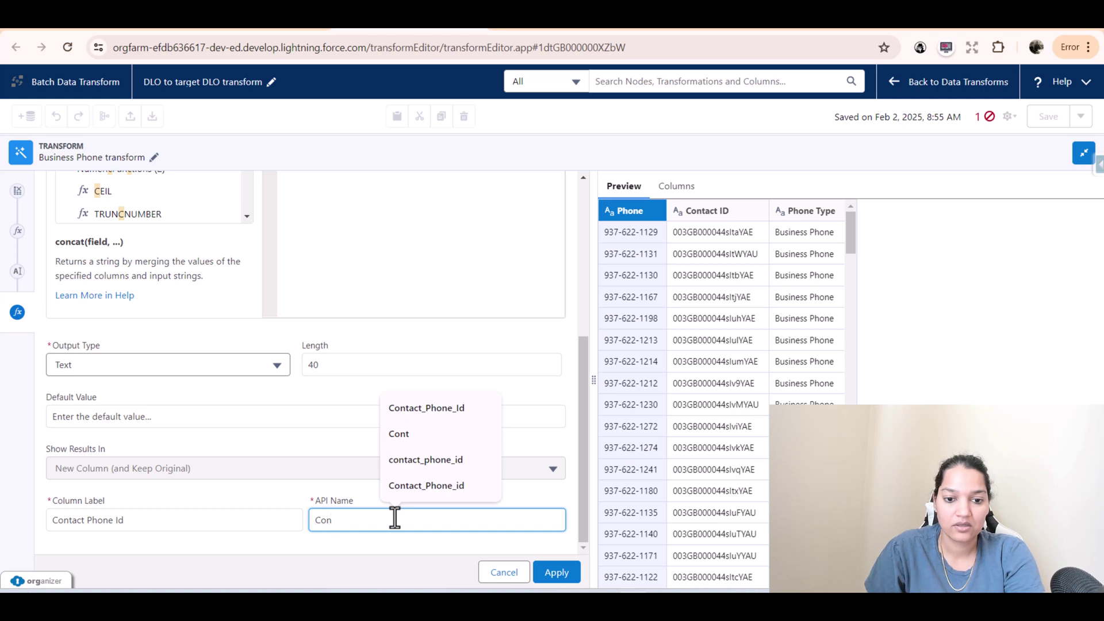
click(440, 406)
click(557, 572)
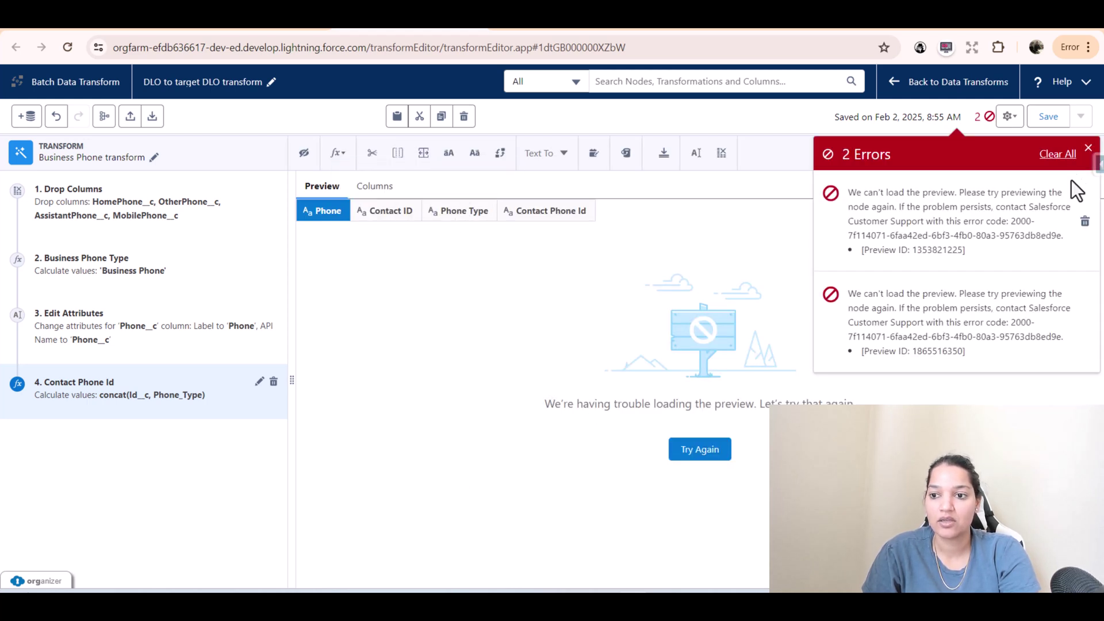
- Dismiss the preview errors, and recheck the Contact Phone Id formula's output settings before reapplying it
click(1086, 150)
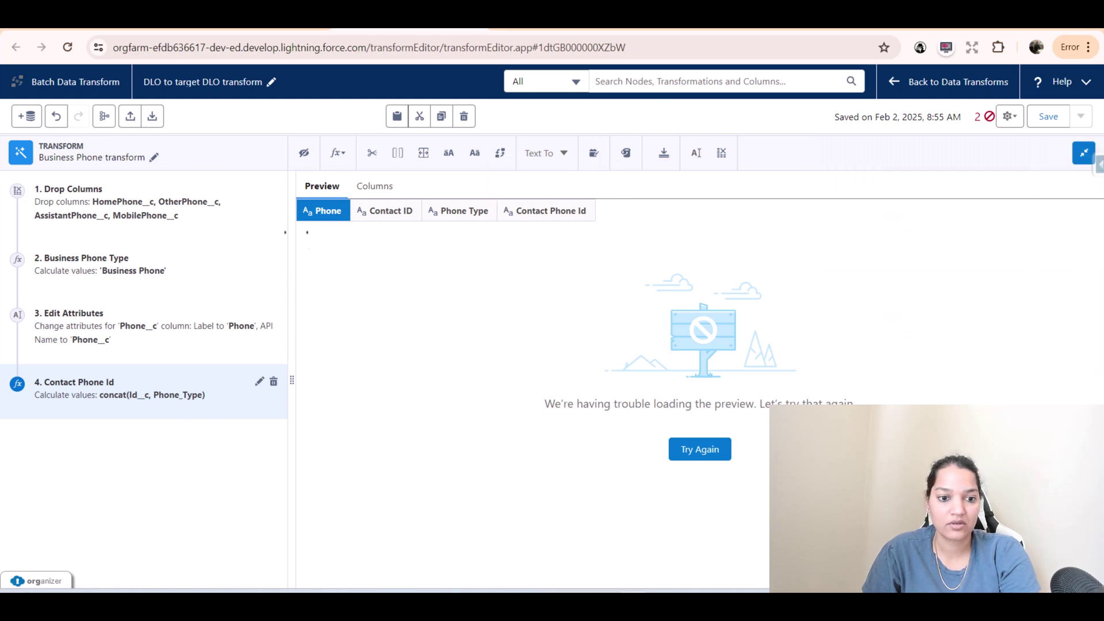
click(259, 381)
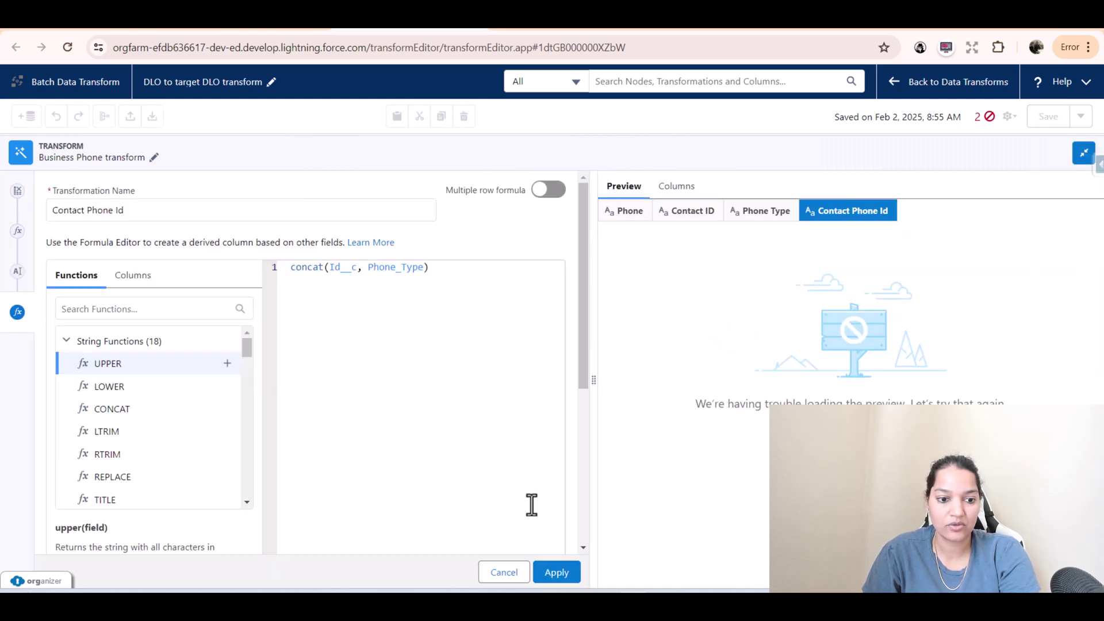
drag(578, 370, 584, 559)
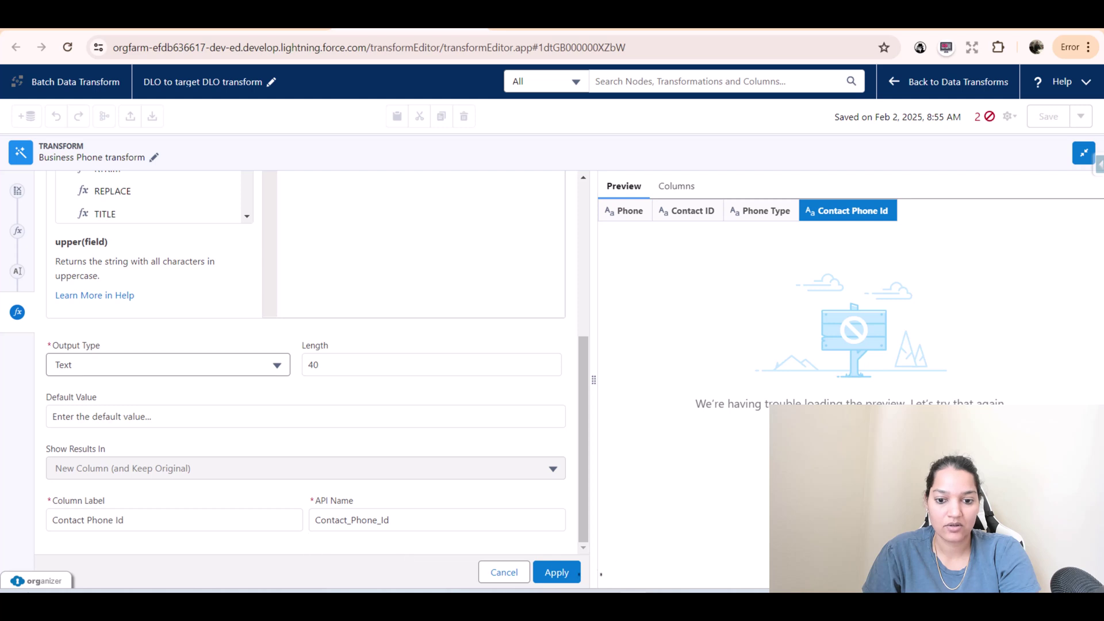
click(556, 572)
click(1080, 155)
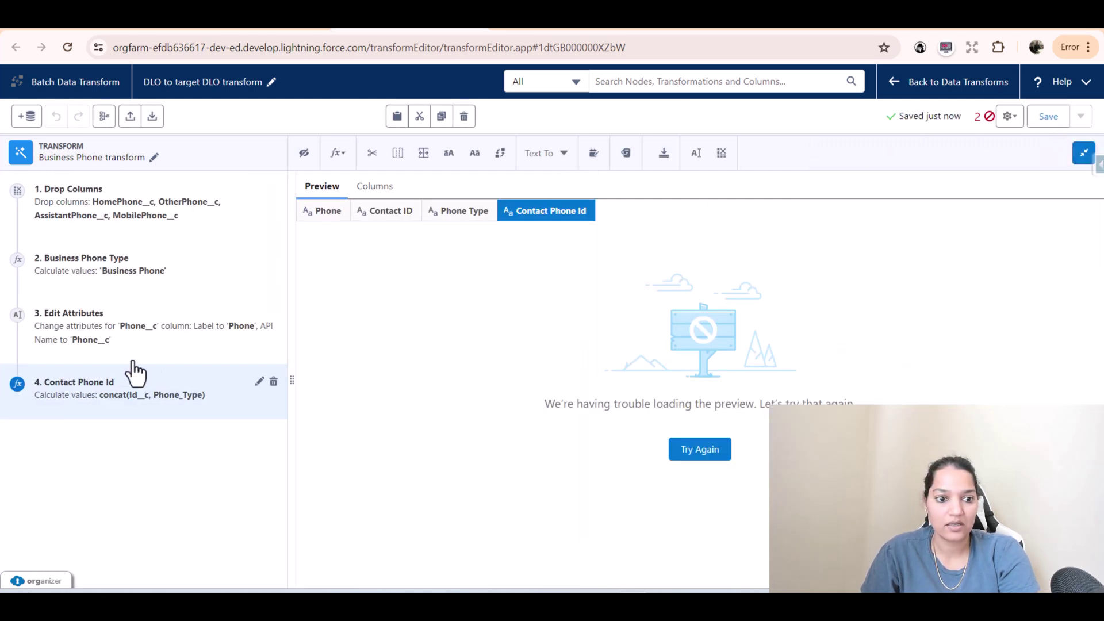
- Inspect the previews of the Edit Attributes and Business Phone Type transformations, and recheck and reapply the Business Phone Type formula
click(139, 338)
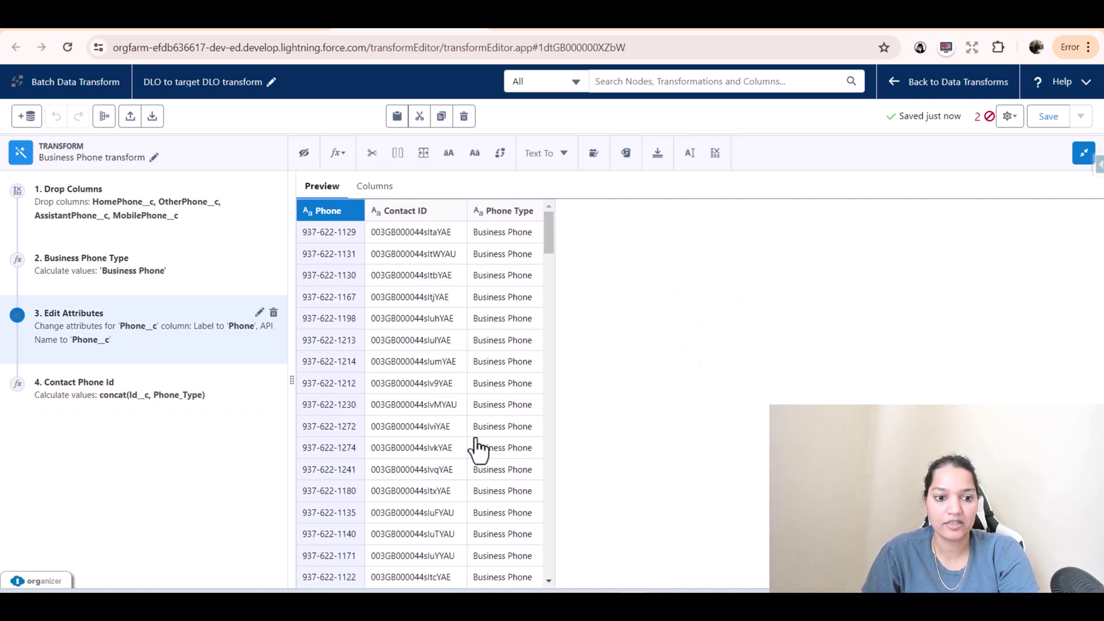
click(121, 267)
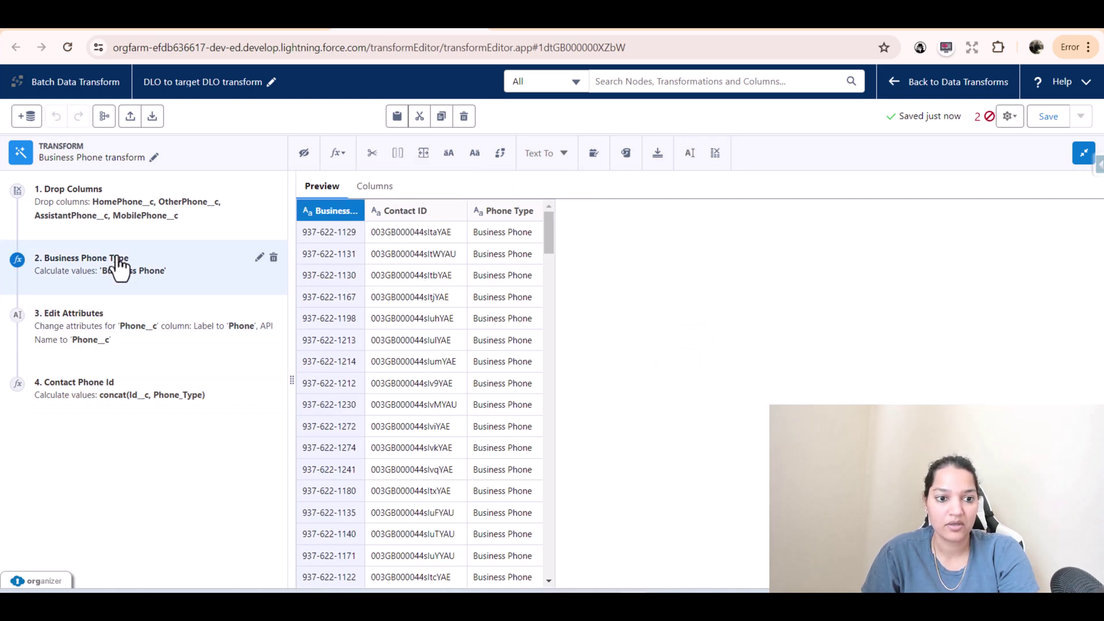
click(260, 257)
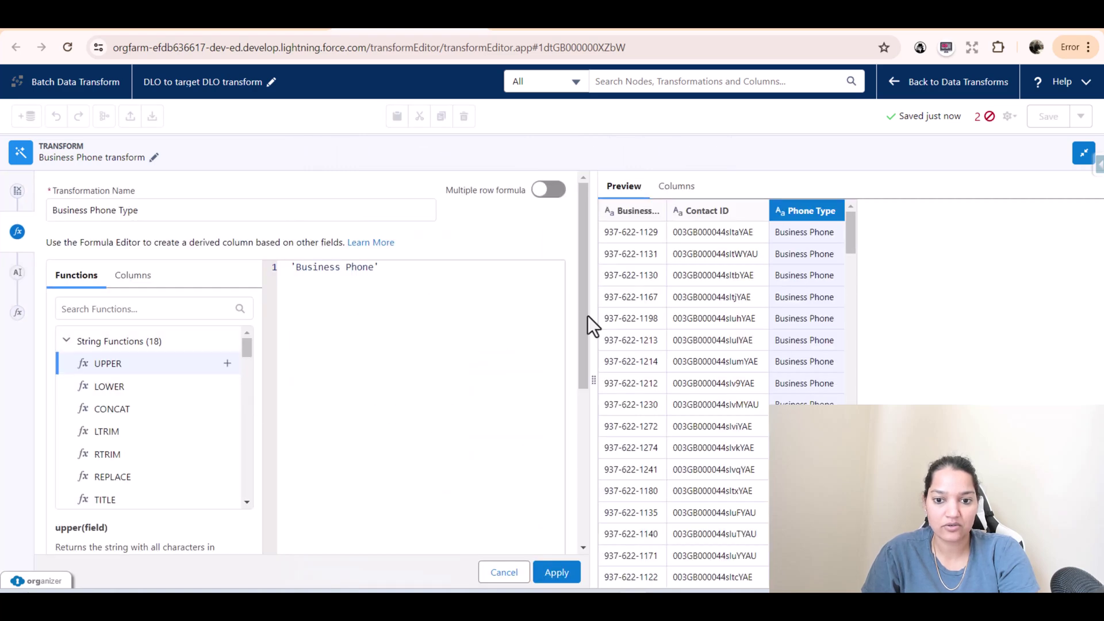
drag(581, 350, 581, 534)
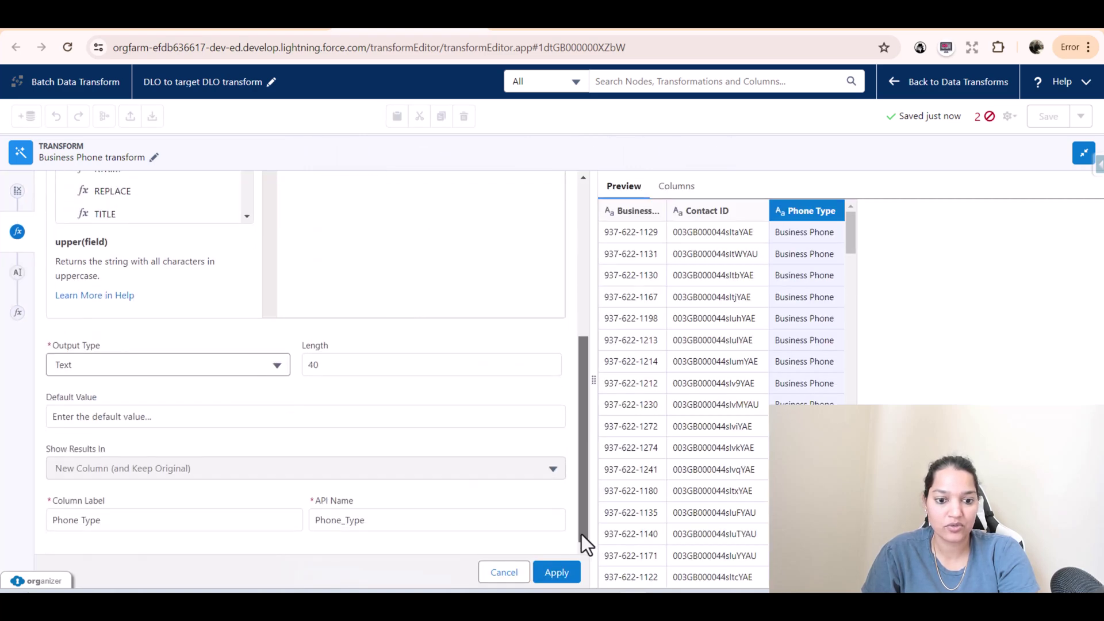
click(556, 572)
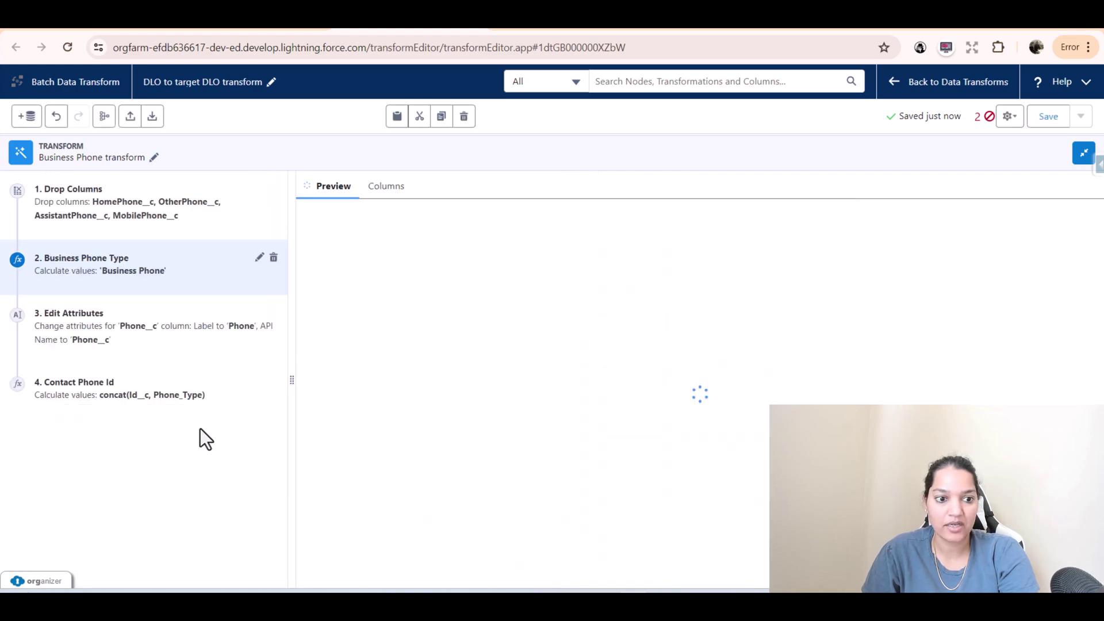
- Recheck the Contact Phone Id formula and its output settings, and reapply the formula
click(155, 406)
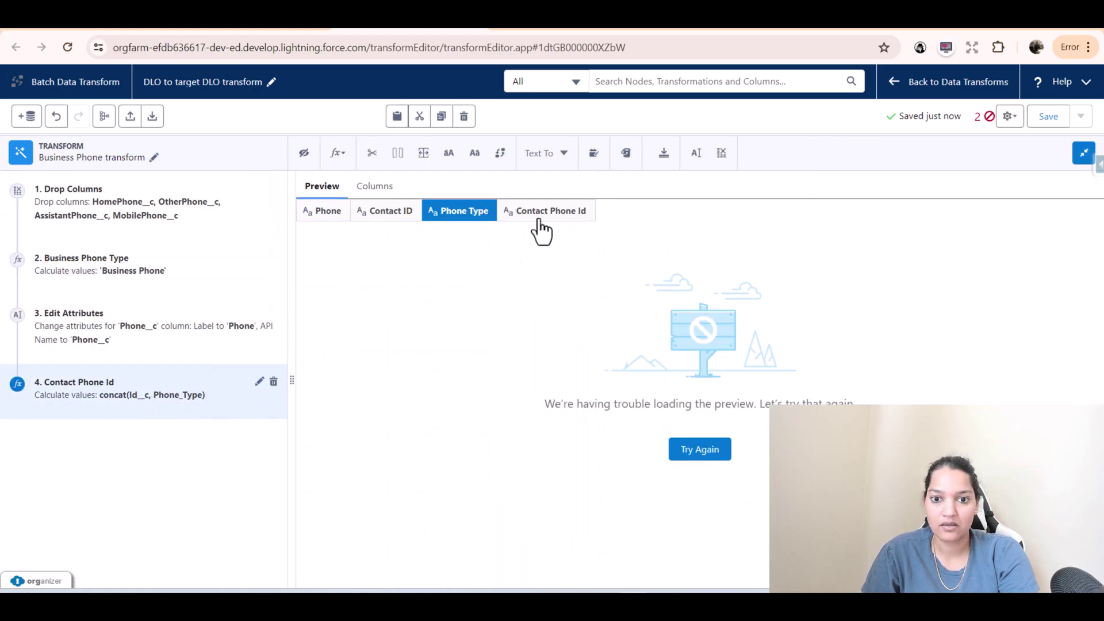
click(547, 213)
click(260, 382)
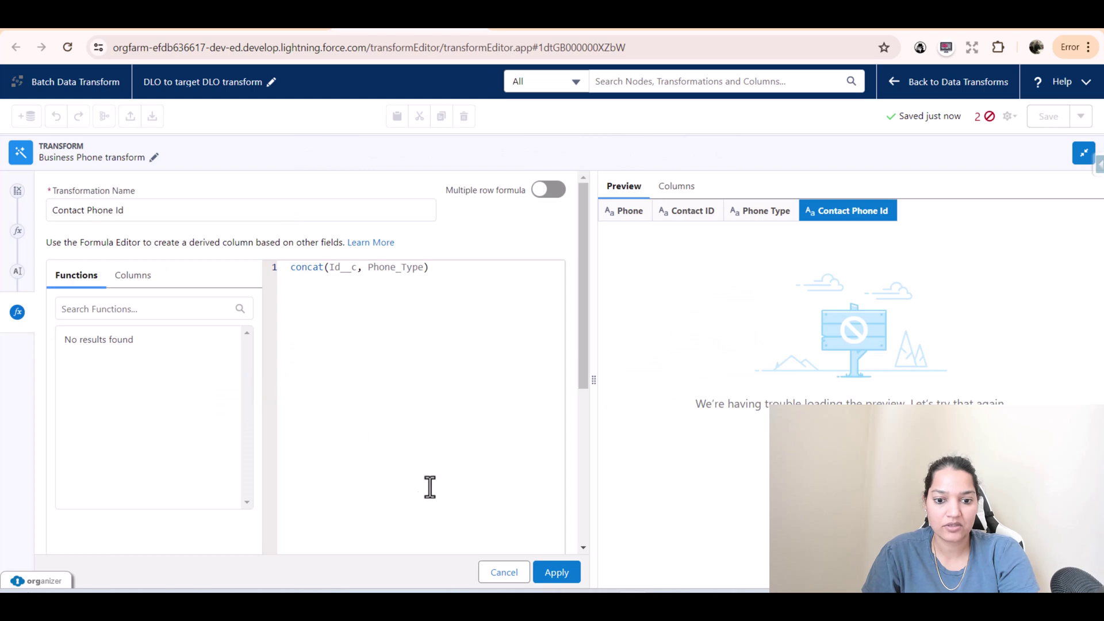
drag(582, 327, 580, 513)
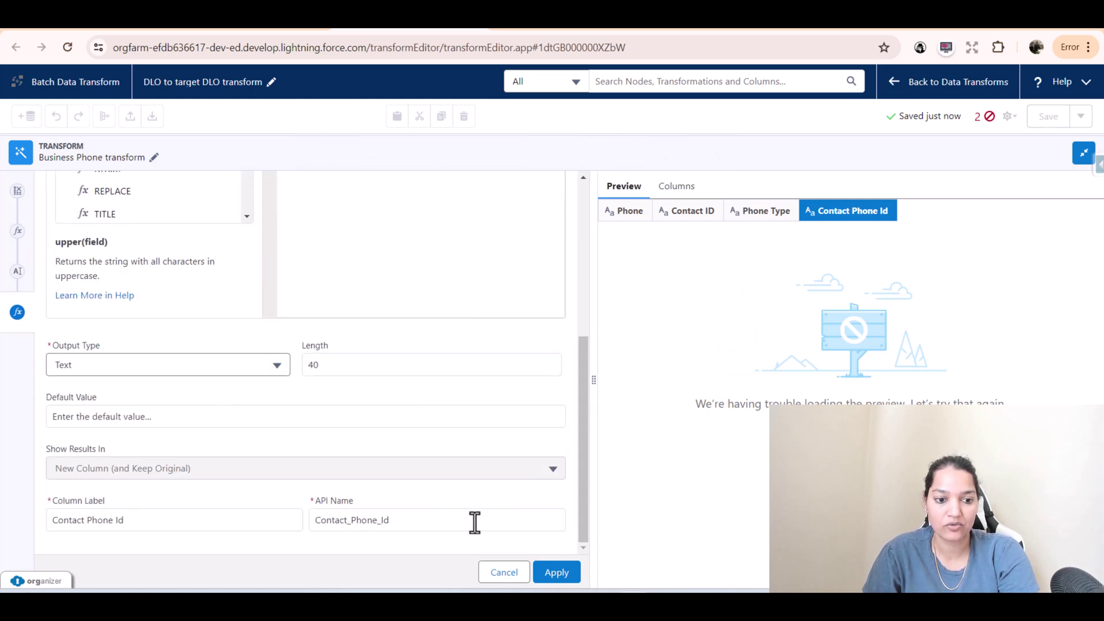
click(548, 570)
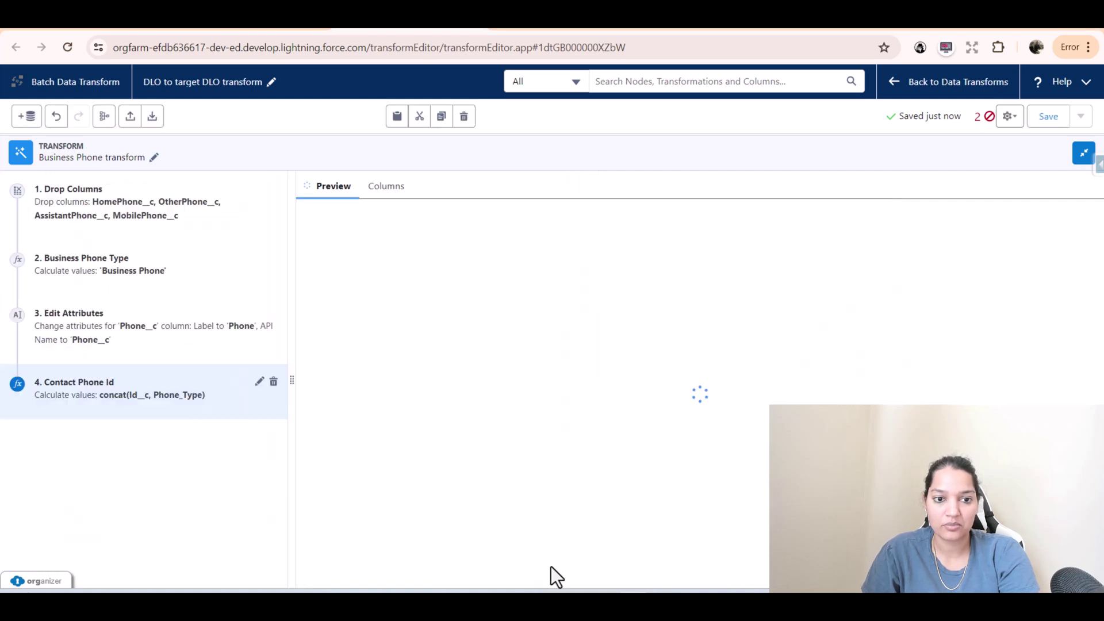
- Inspect the Drop Columns transformation's preview and dropped columns, and reapply it
click(172, 210)
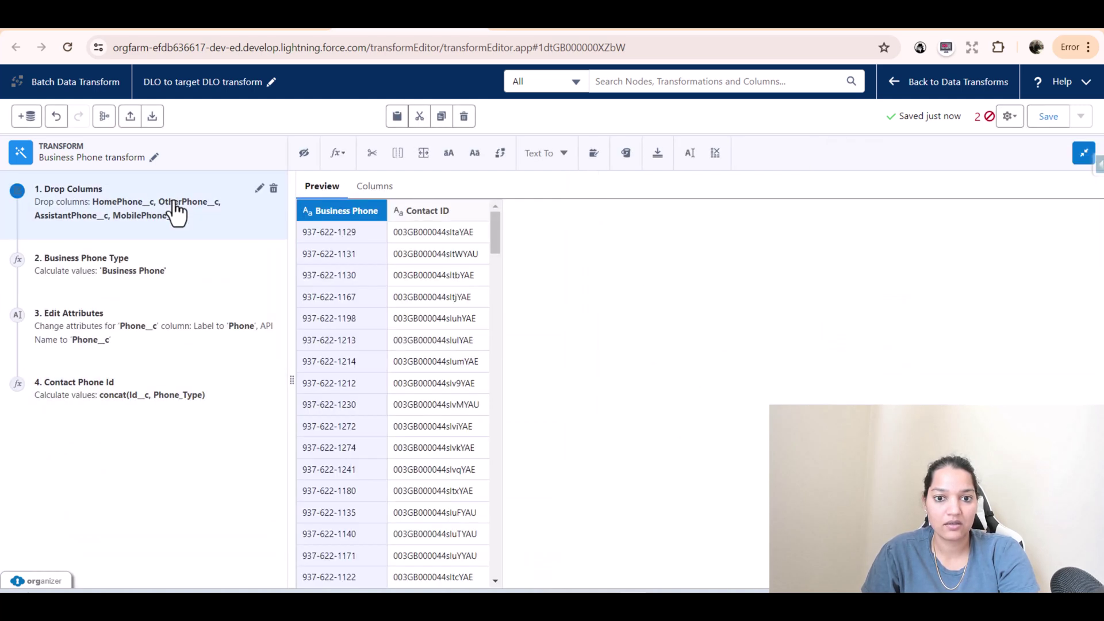
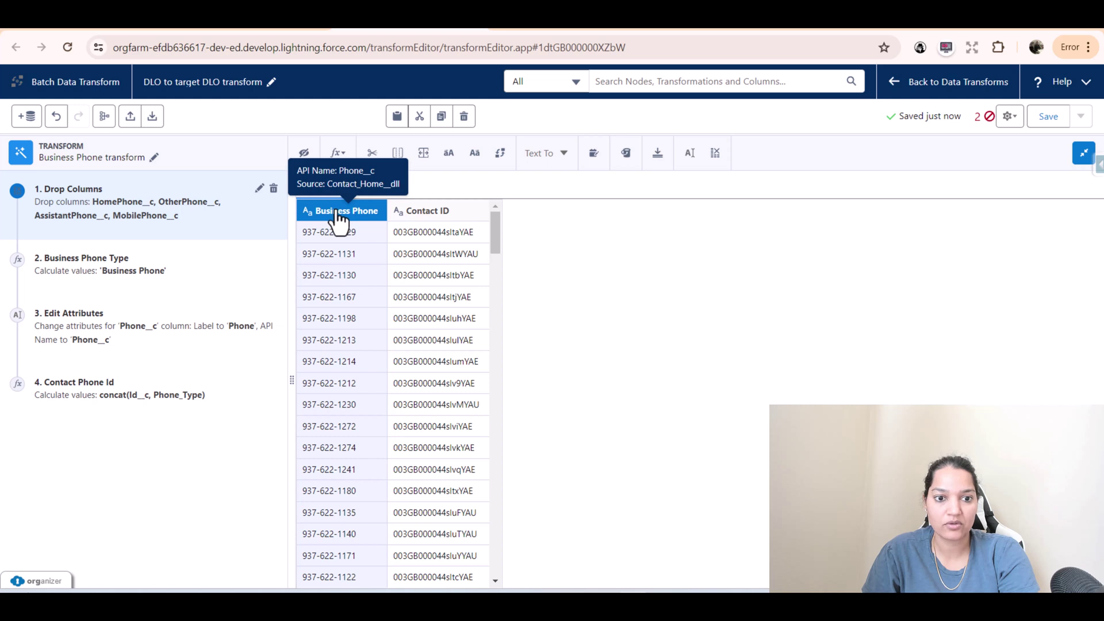
click(259, 188)
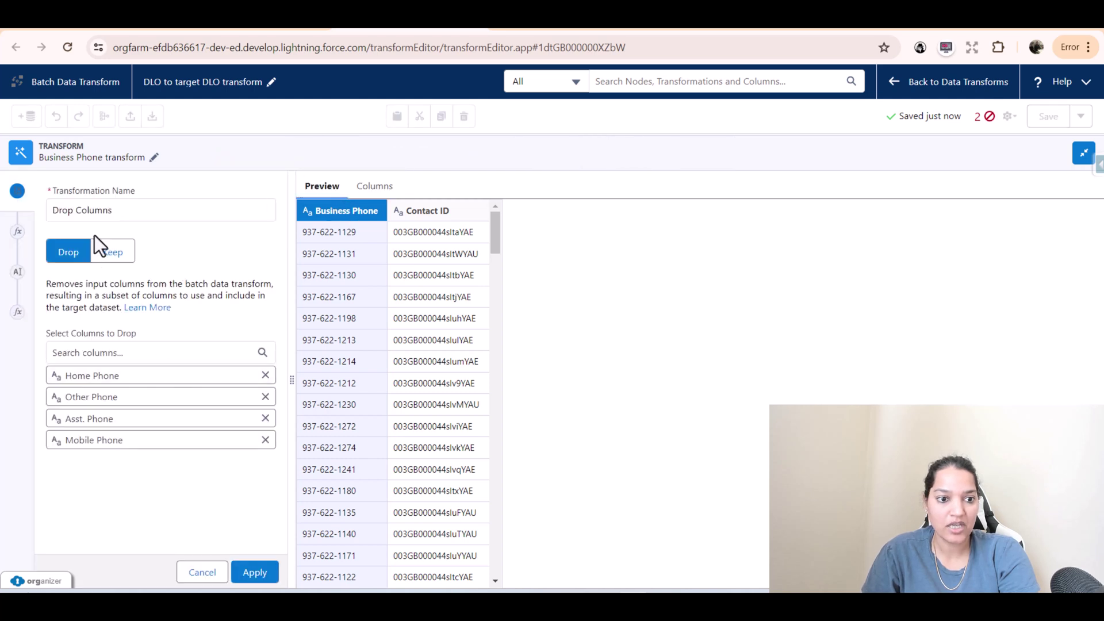
click(251, 572)
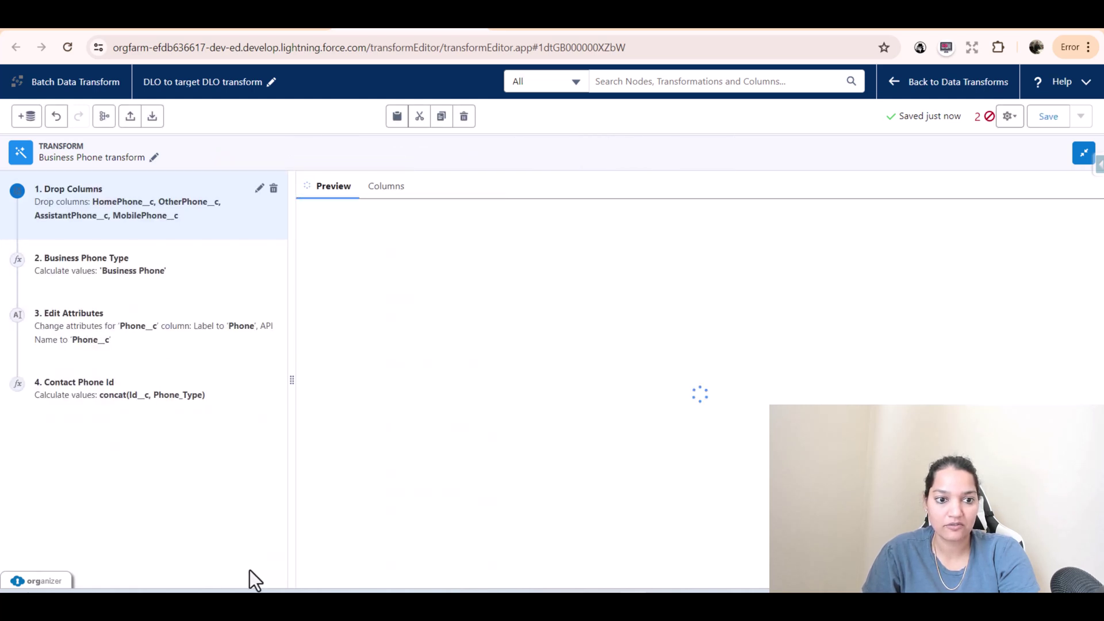
- Review the Business Phone Type formula along with its output type, column label and API name, and reapply it
click(172, 276)
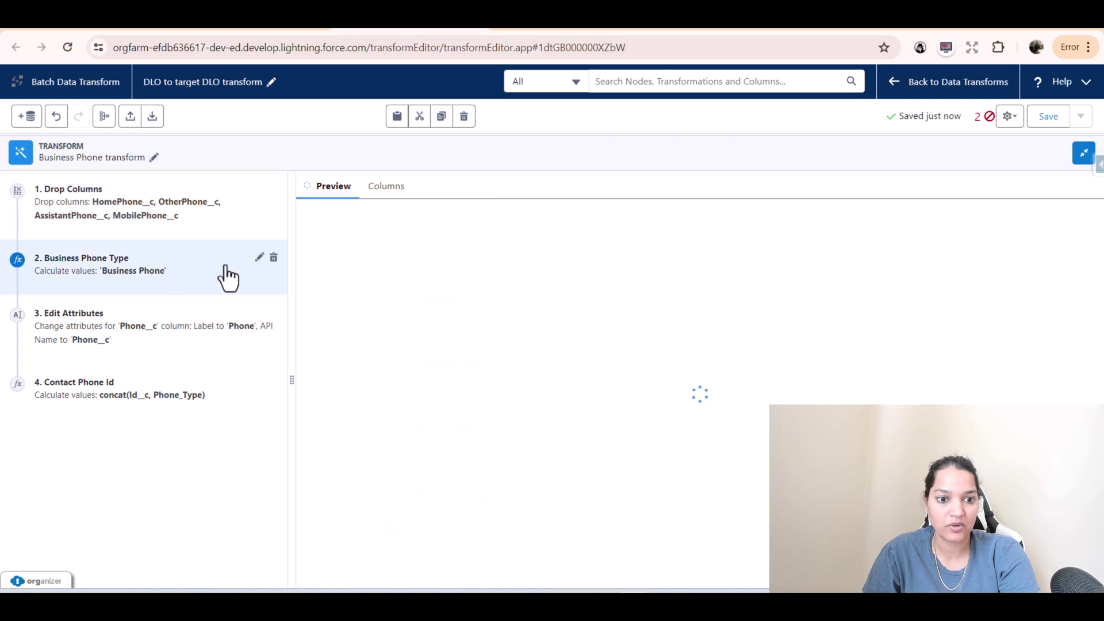
click(259, 258)
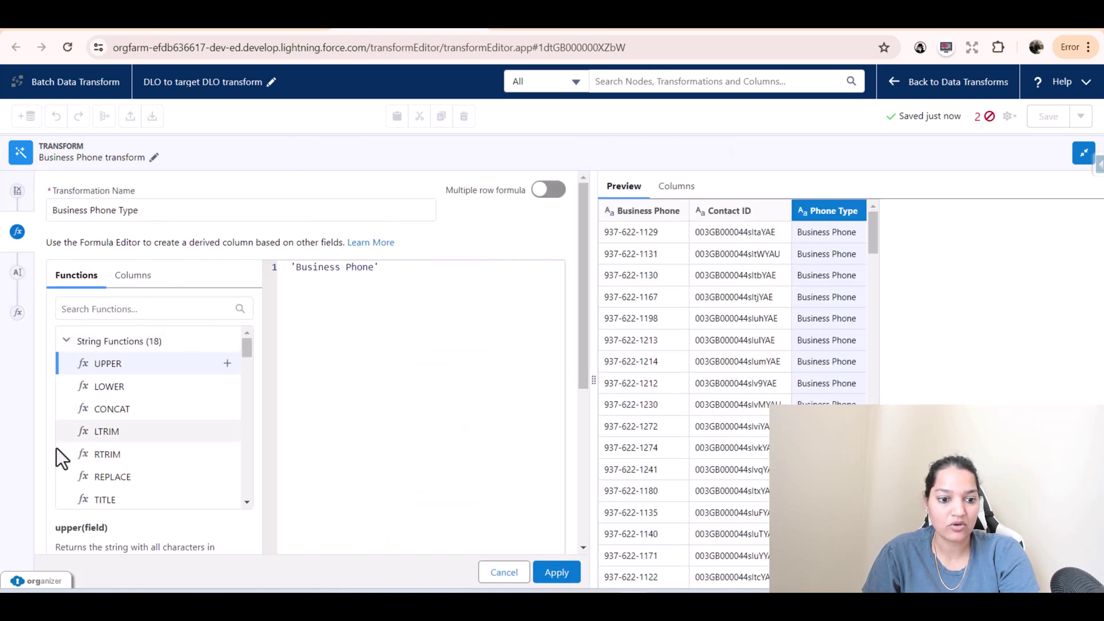
scroll(207, 468, down, 3)
scroll(443, 463, down, 5)
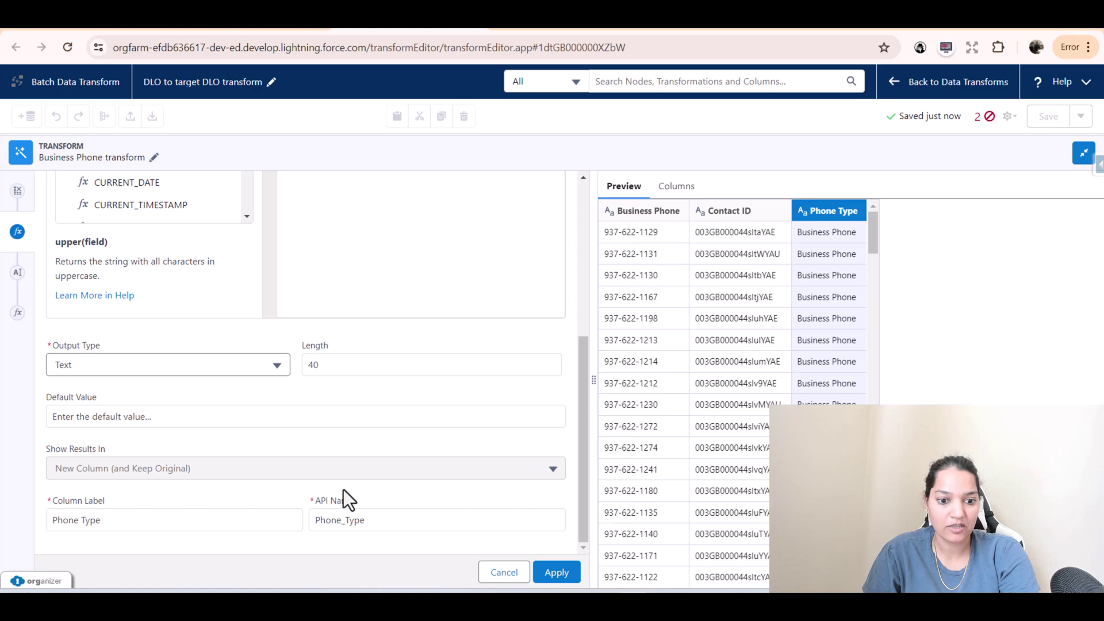
click(546, 572)
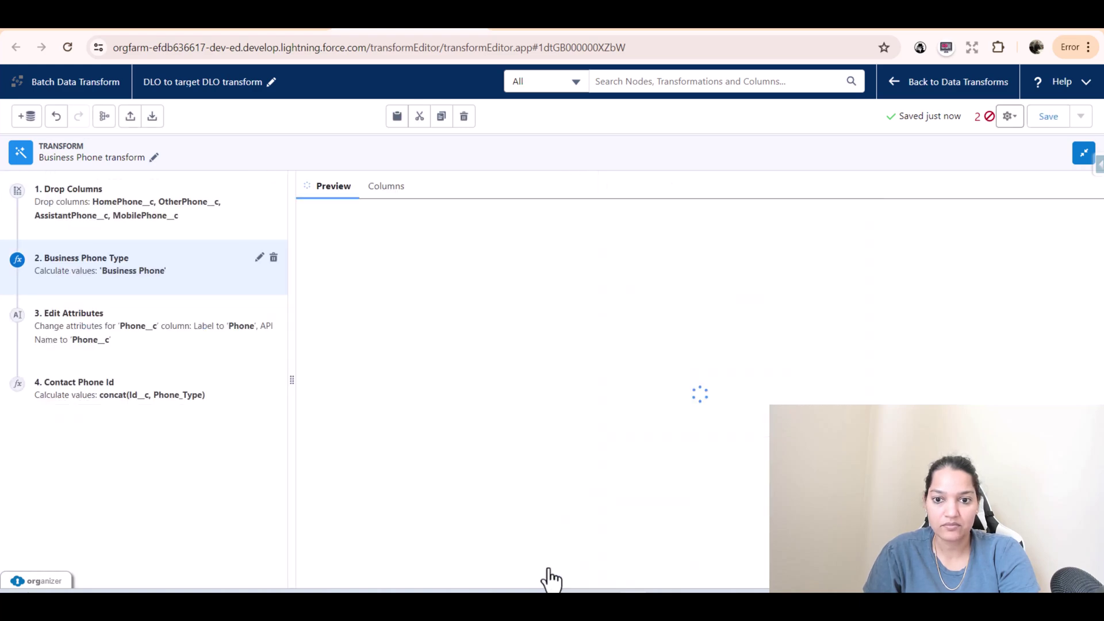
- Set the Phone column's API name to Phone in the Edit Attributes transformation and apply the change
click(152, 333)
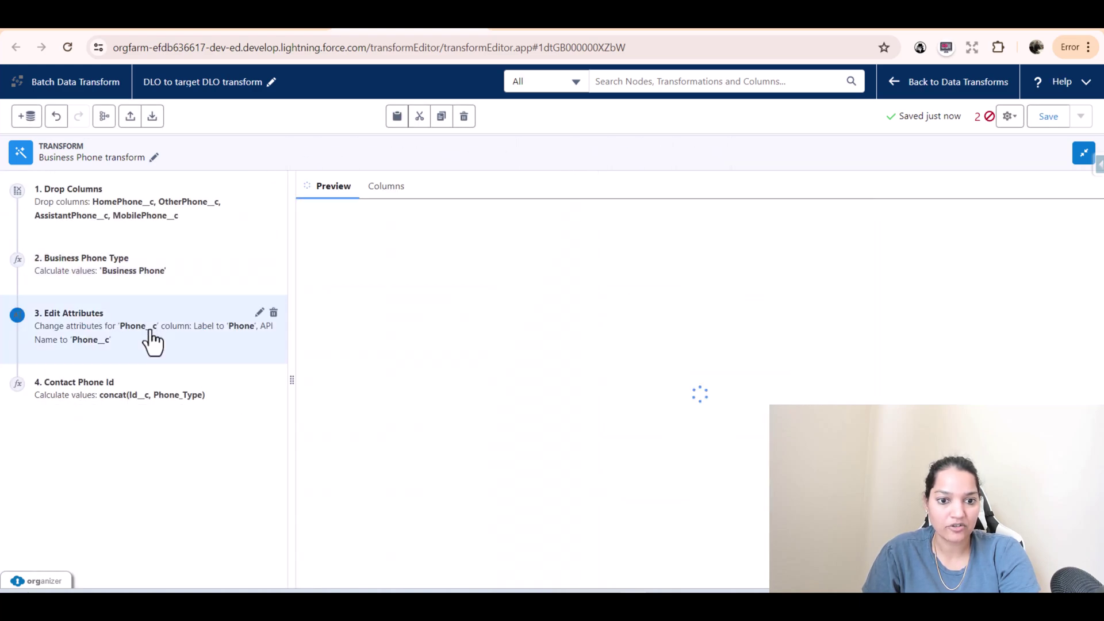
click(260, 312)
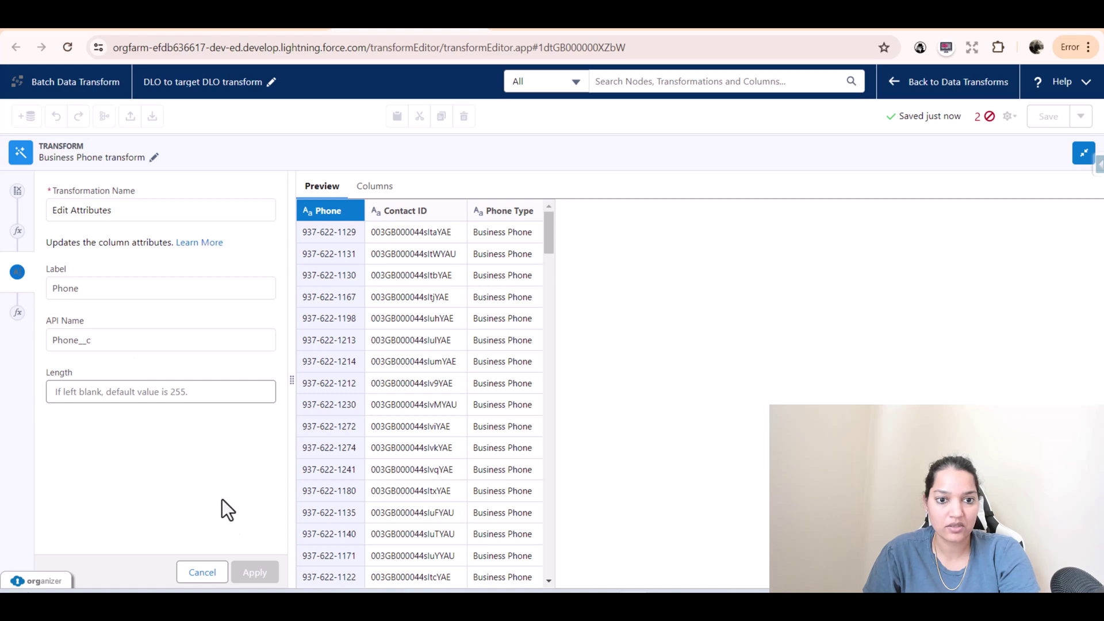
click(253, 572)
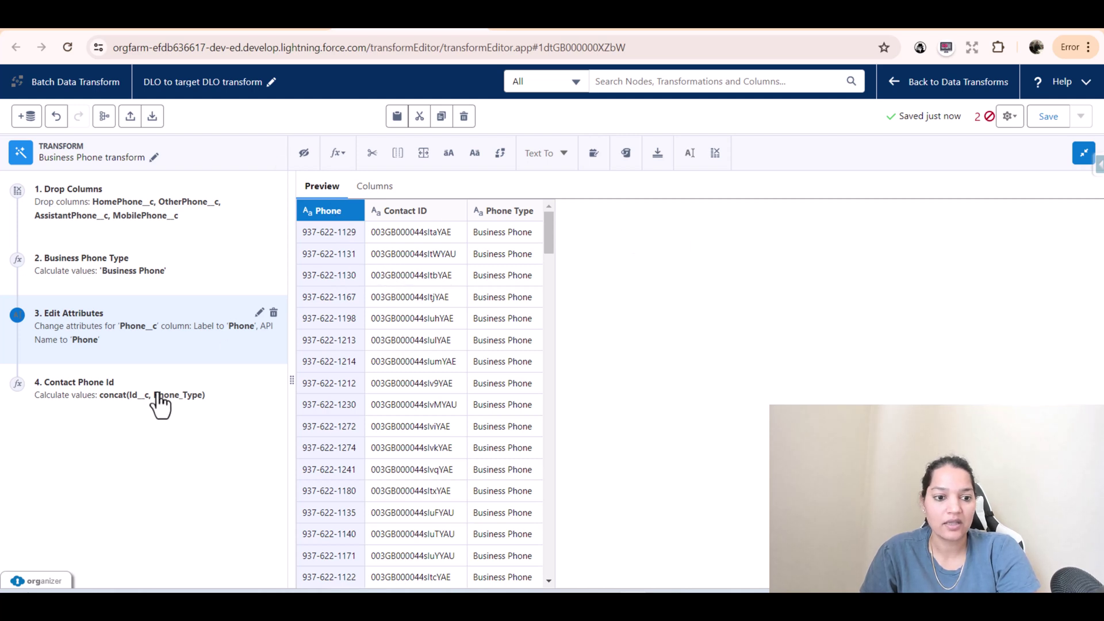
- Reapply the Contact Phone Id formula following the API name change to refresh its preview
click(87, 406)
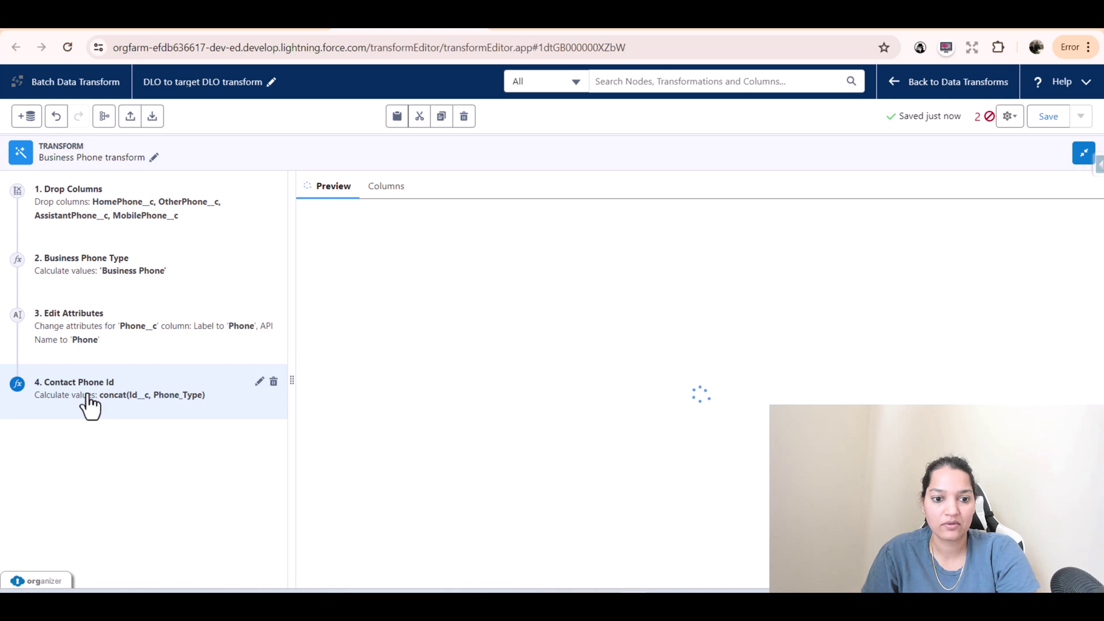
click(260, 382)
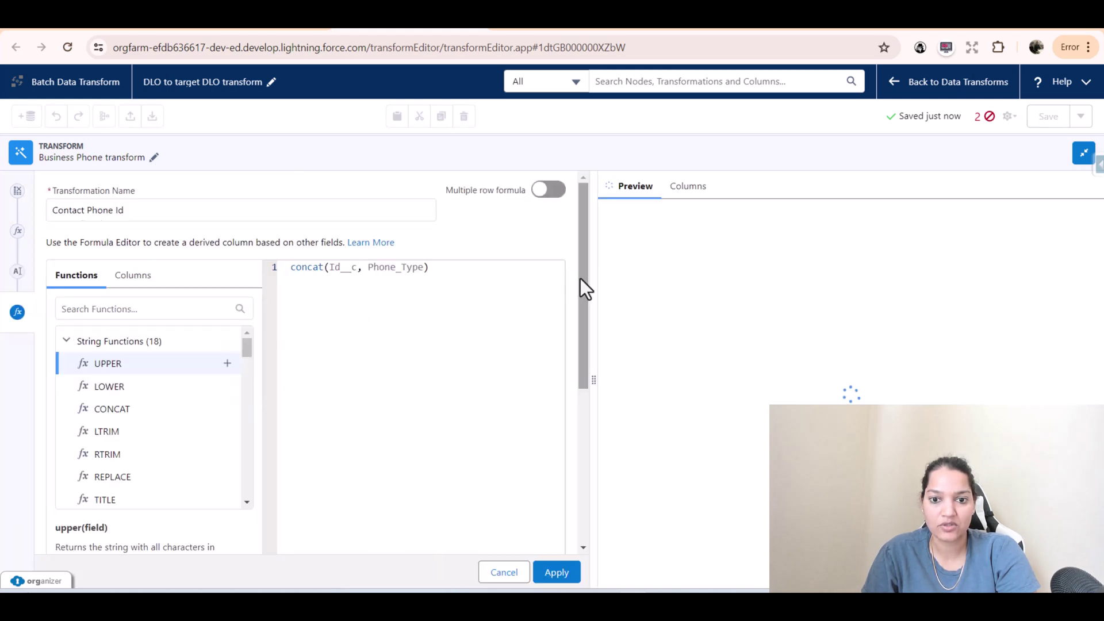
drag(580, 278, 629, 537)
click(556, 573)
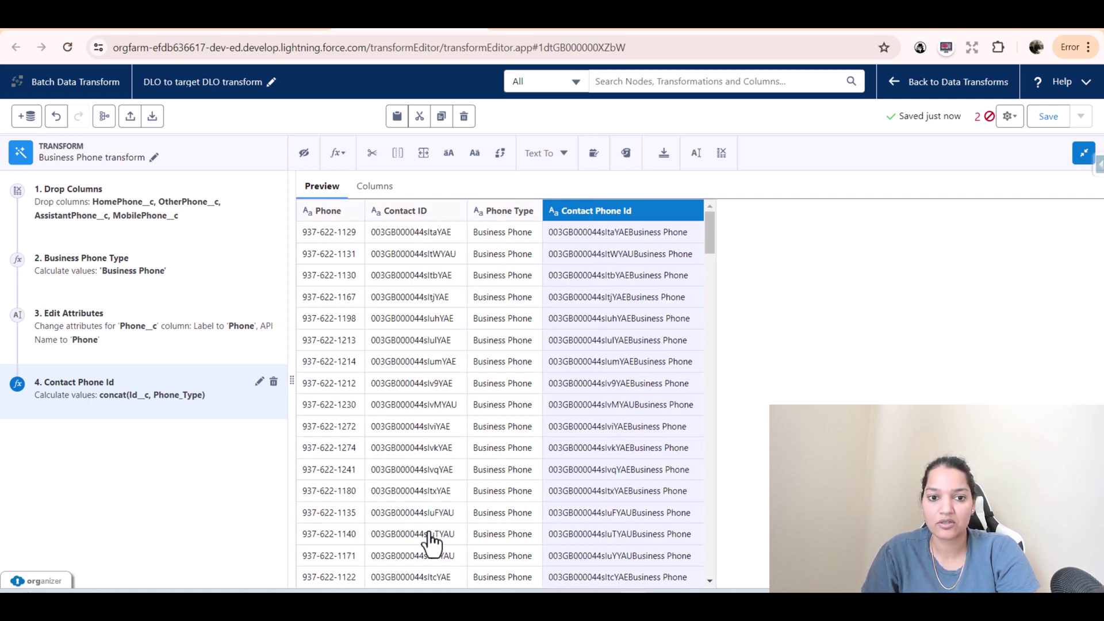
- Shrink the transform details to show the full flow, save the batch data transform and reload the page
click(1083, 154)
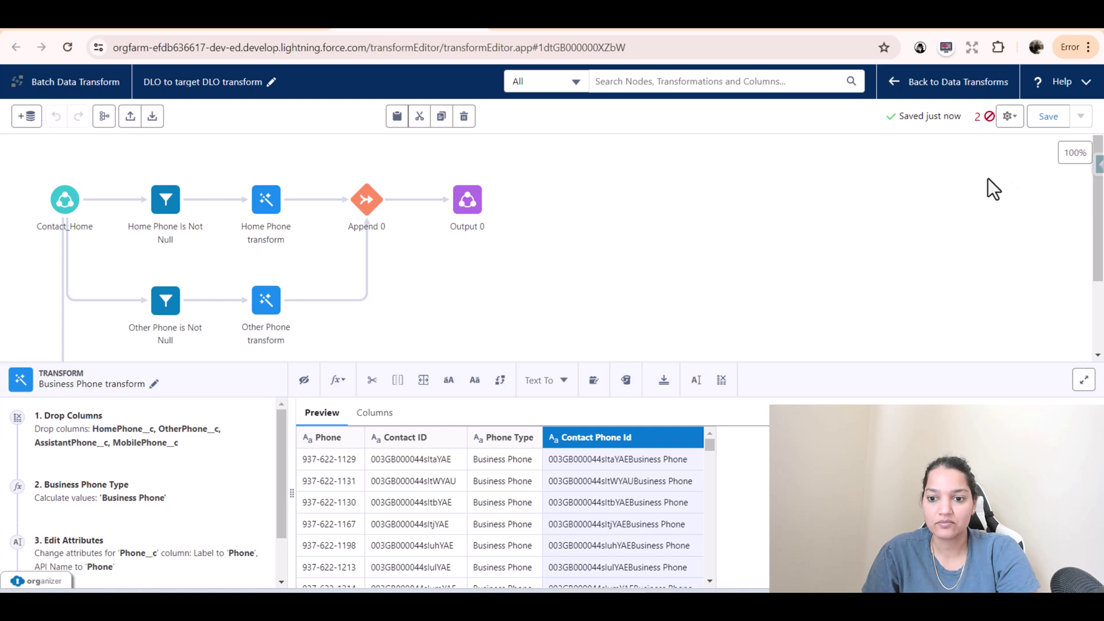
drag(860, 373, 861, 482)
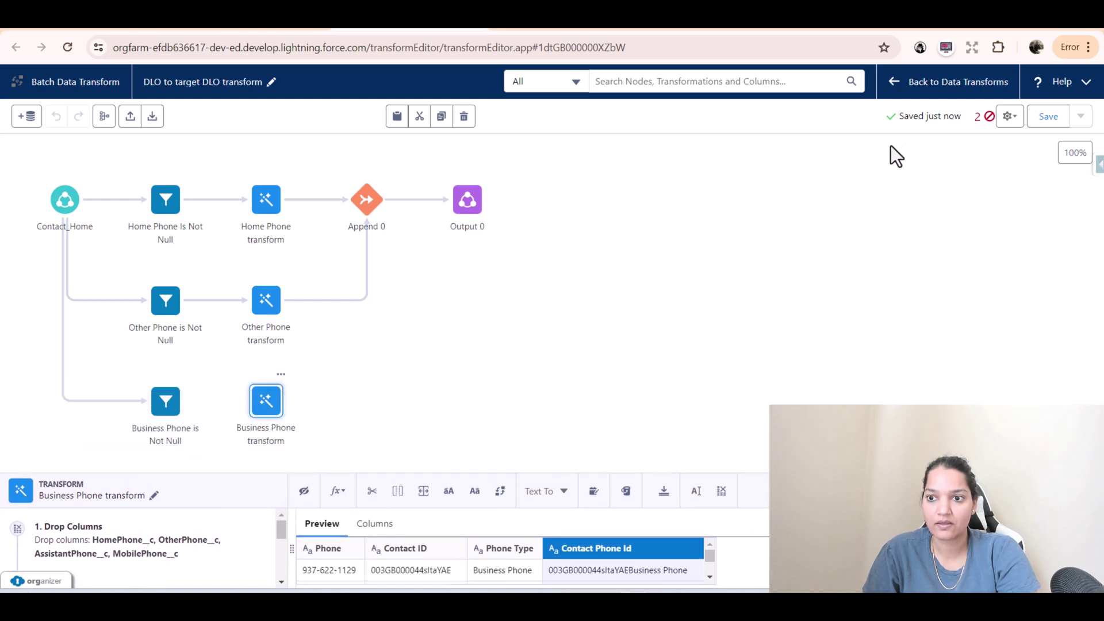
click(1044, 117)
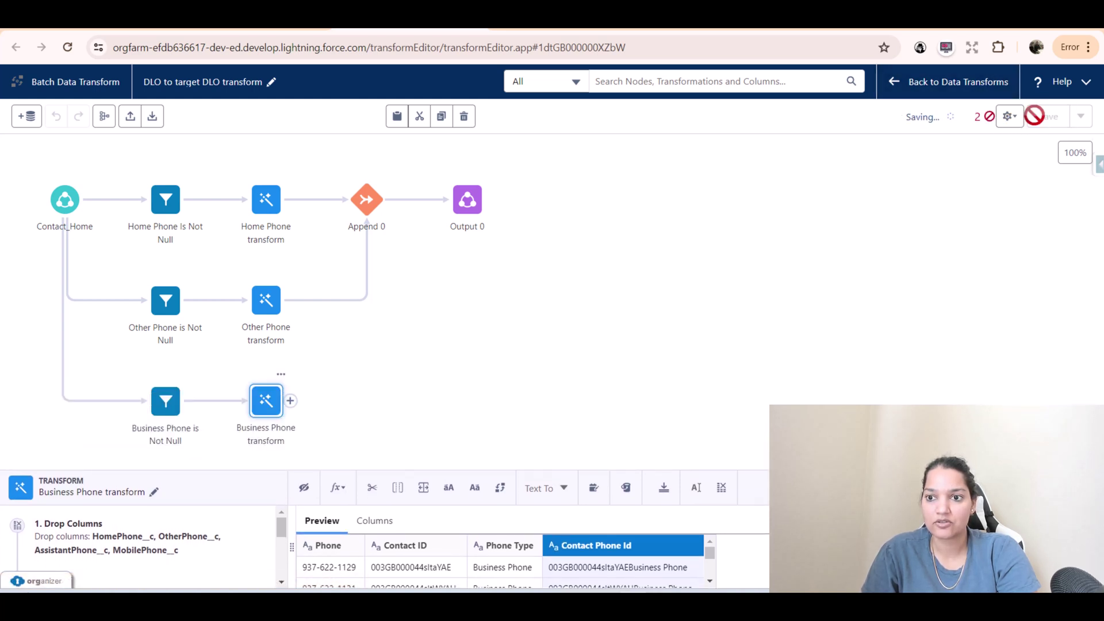
click(807, 46)
key(Return)
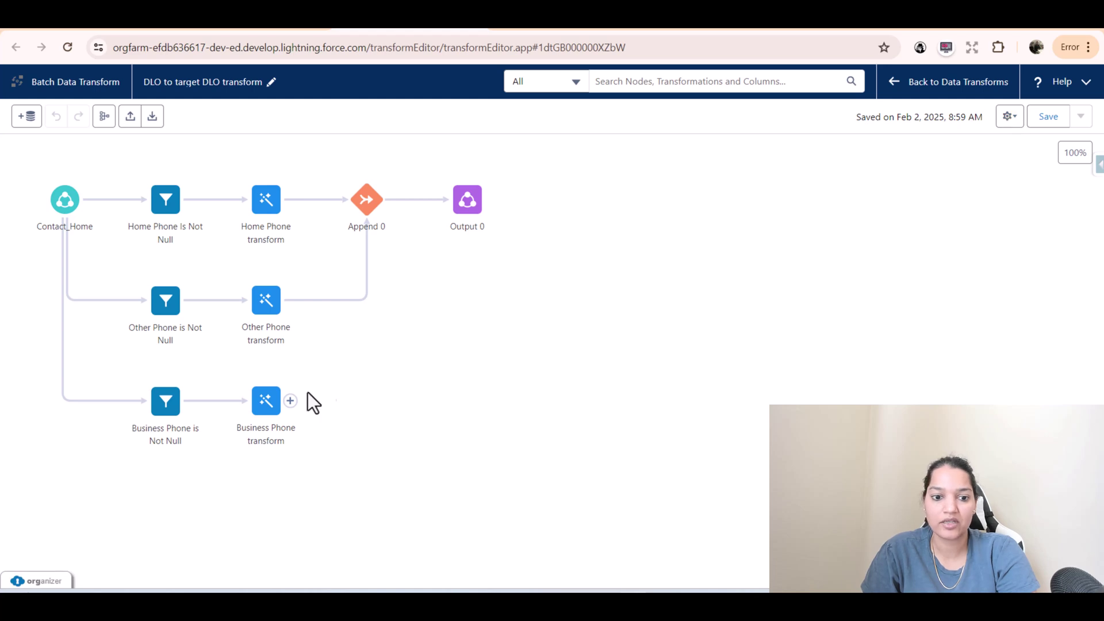
- Connect the Business Phone transform to Append 0 with an Append node, and apply its column mapping
drag(290, 401, 440, 268)
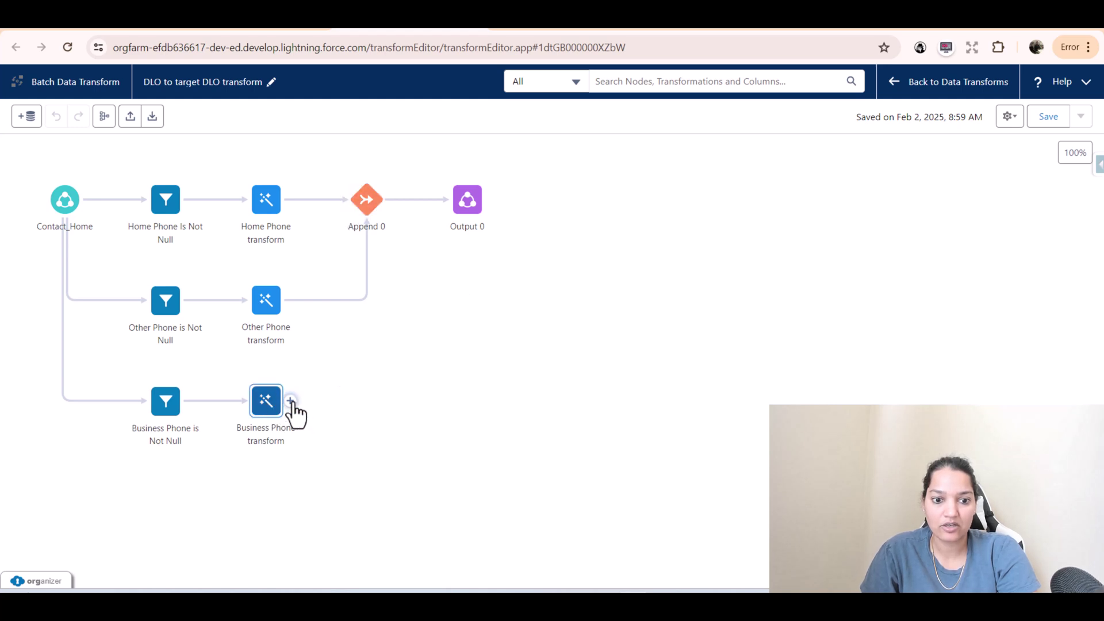
drag(292, 403, 362, 217)
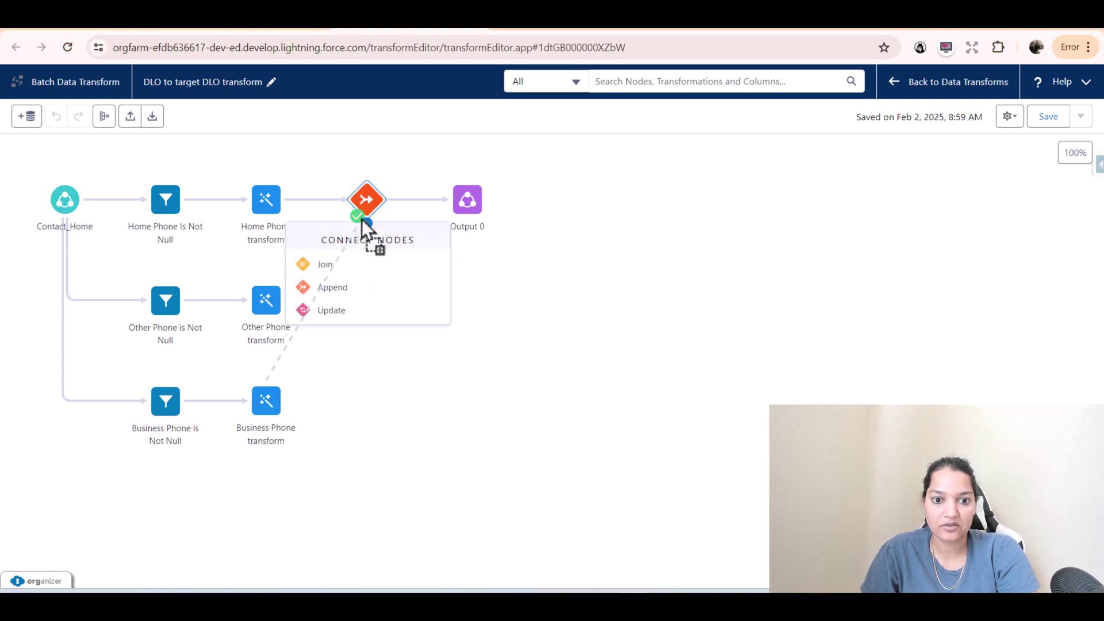
click(331, 287)
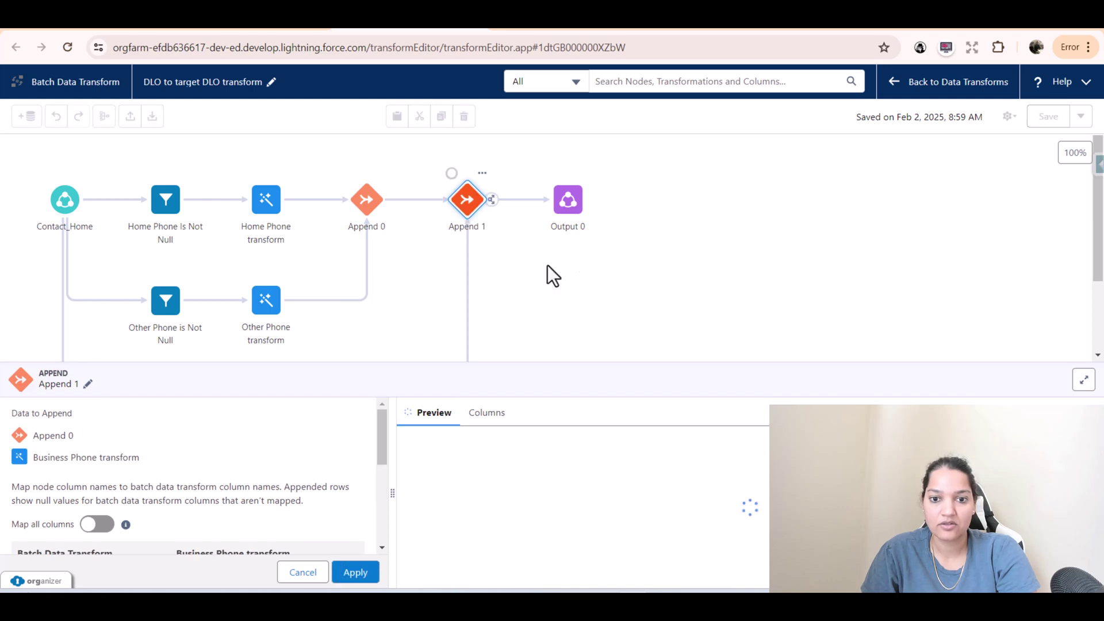
click(355, 573)
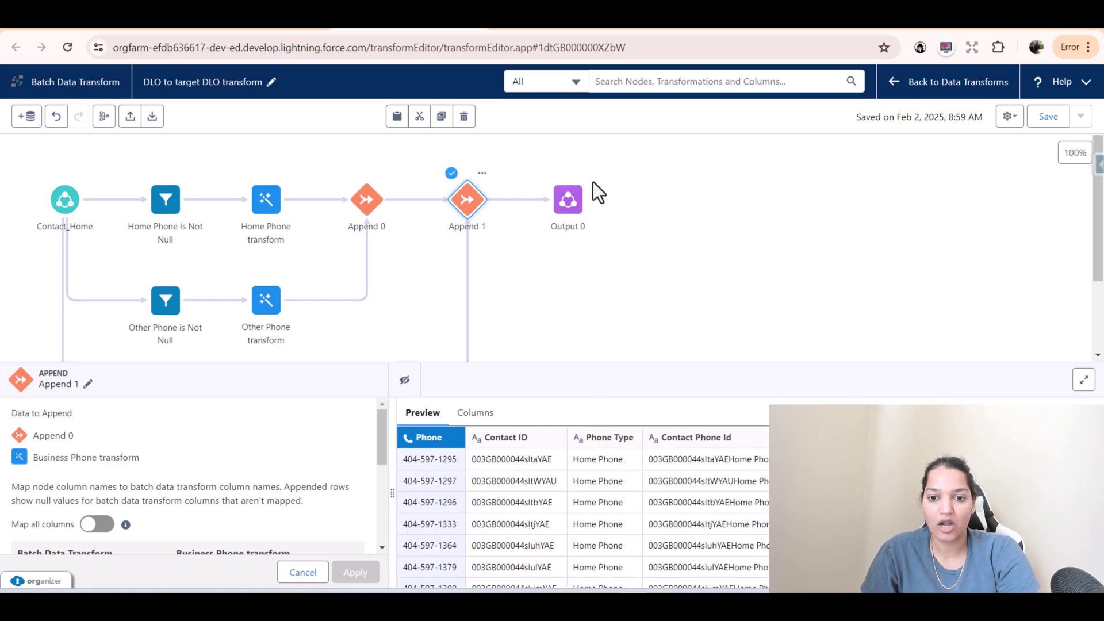
- Examine Output 0's Contact Phone Target column mappings and check its preview rows for Home, Other and Business Phone types
click(568, 213)
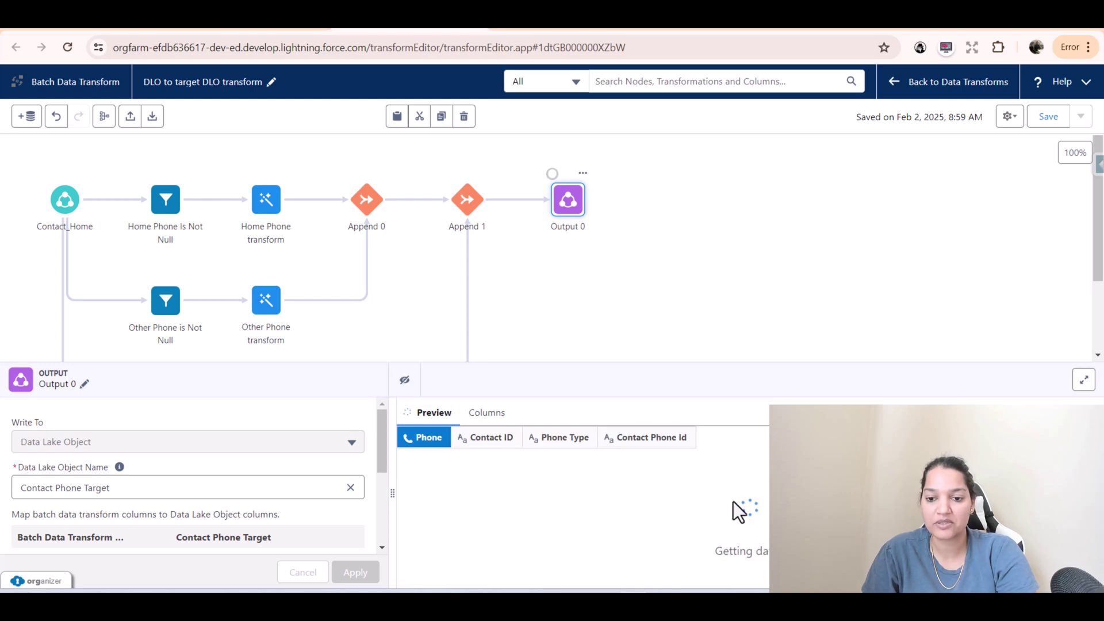
drag(839, 390, 834, 230)
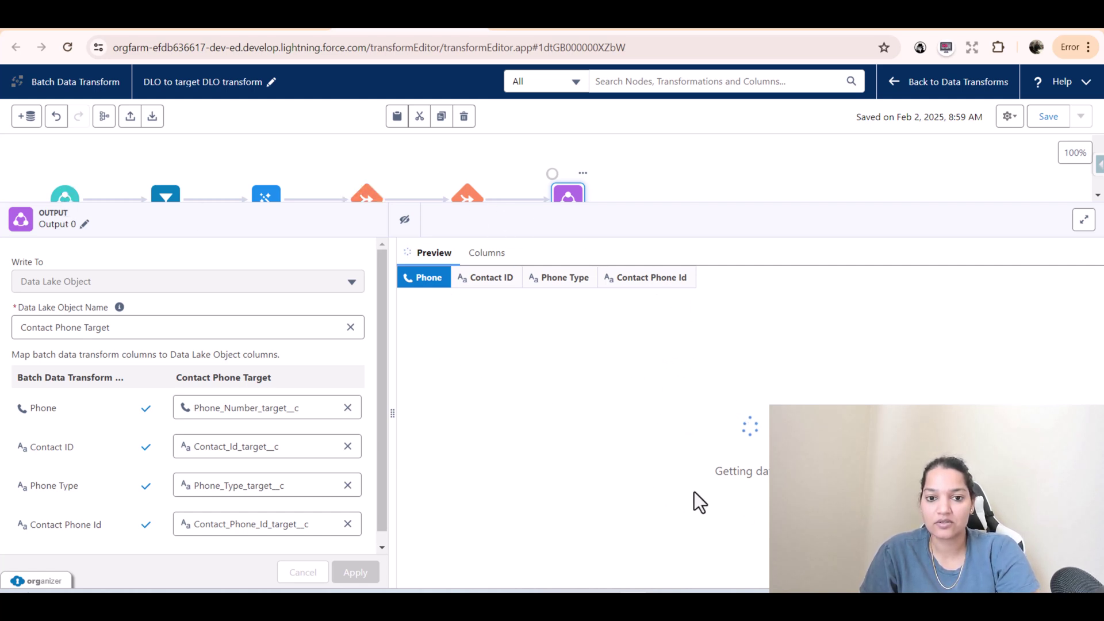
scroll(735, 464, down, 5)
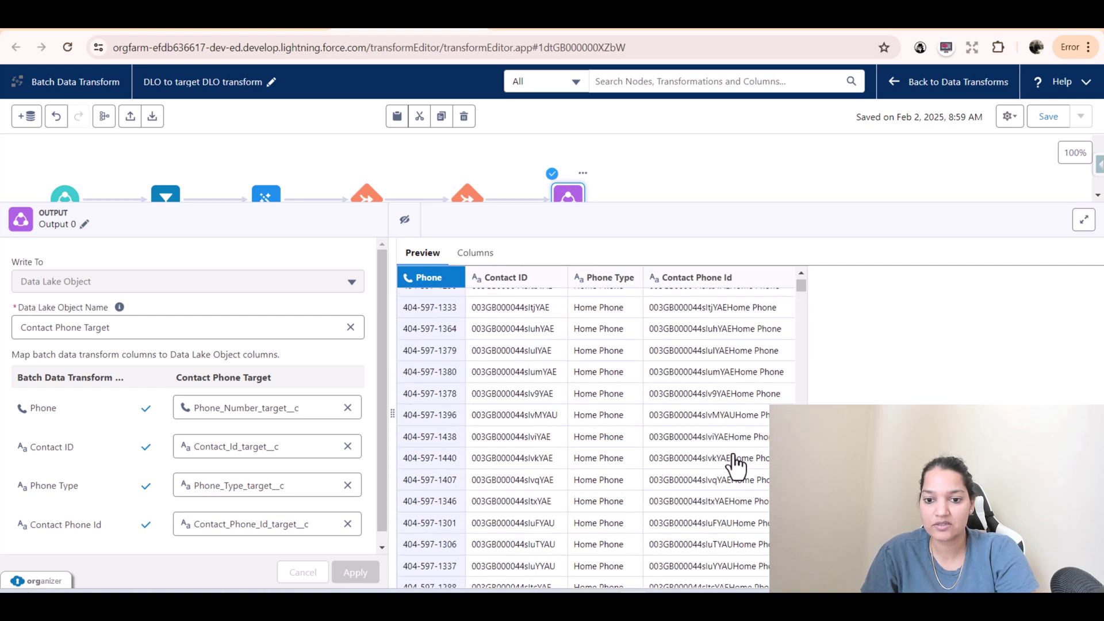
scroll(639, 477, down, 5)
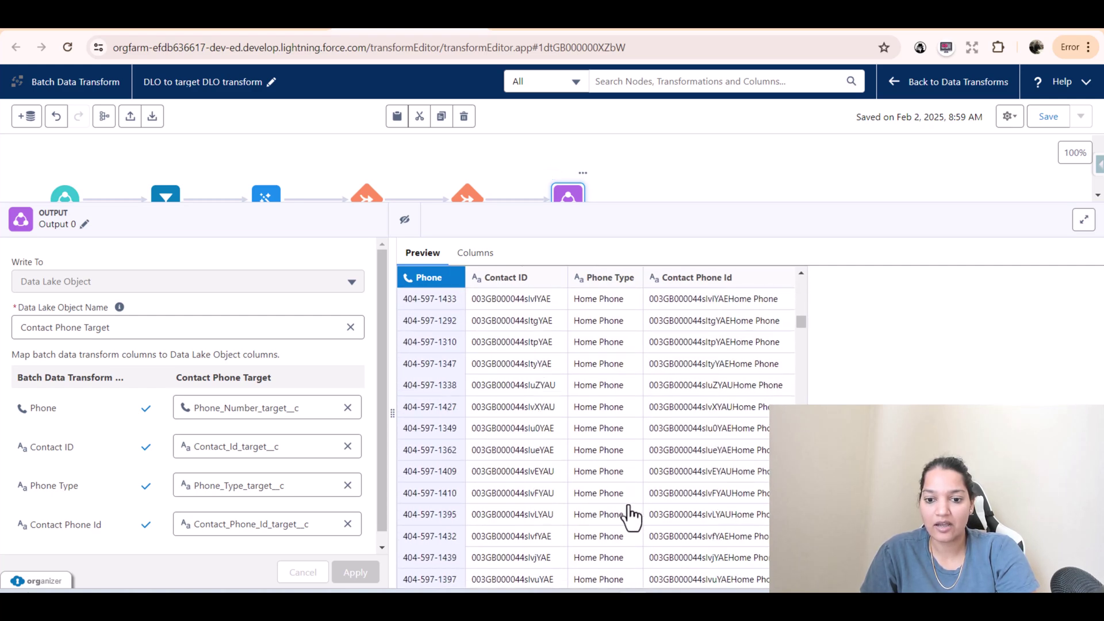
scroll(629, 517, down, 10)
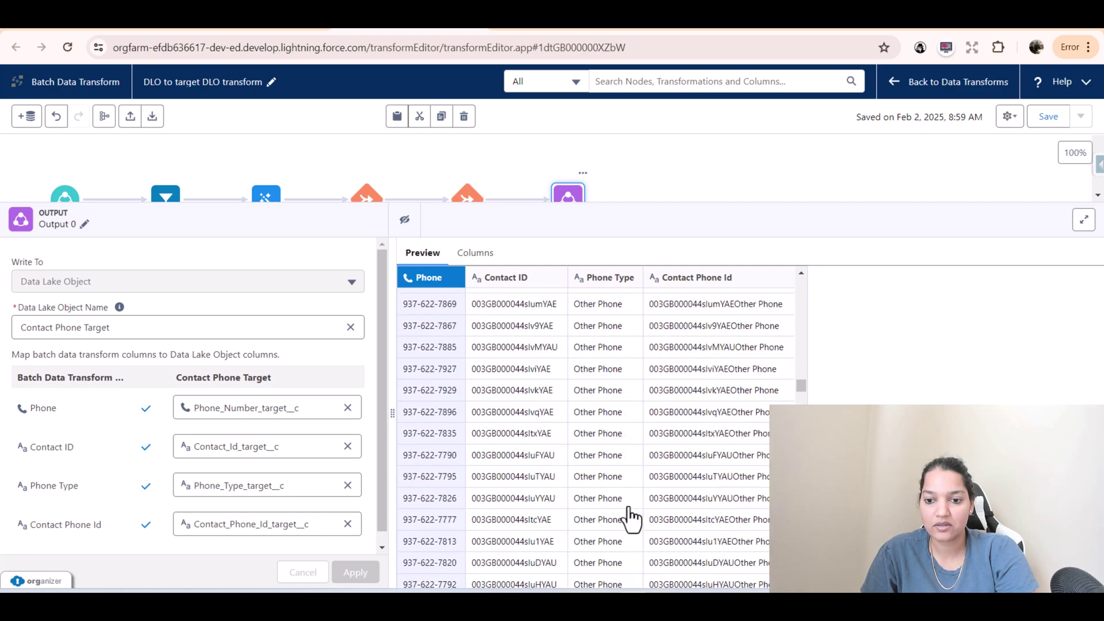
scroll(596, 537, down, 10)
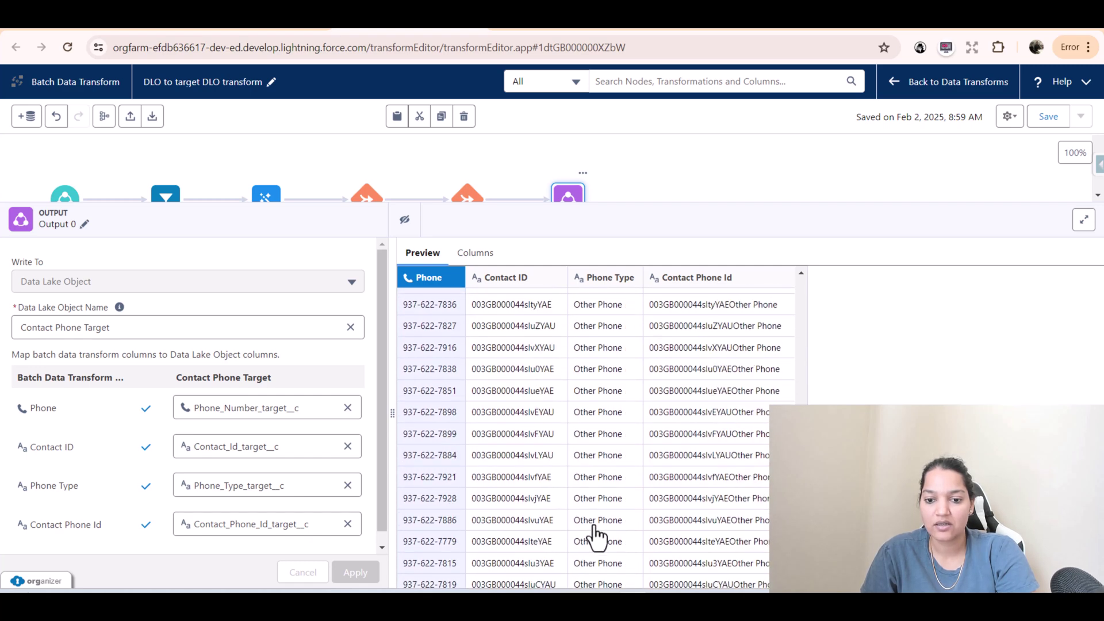
scroll(597, 538, down, 10)
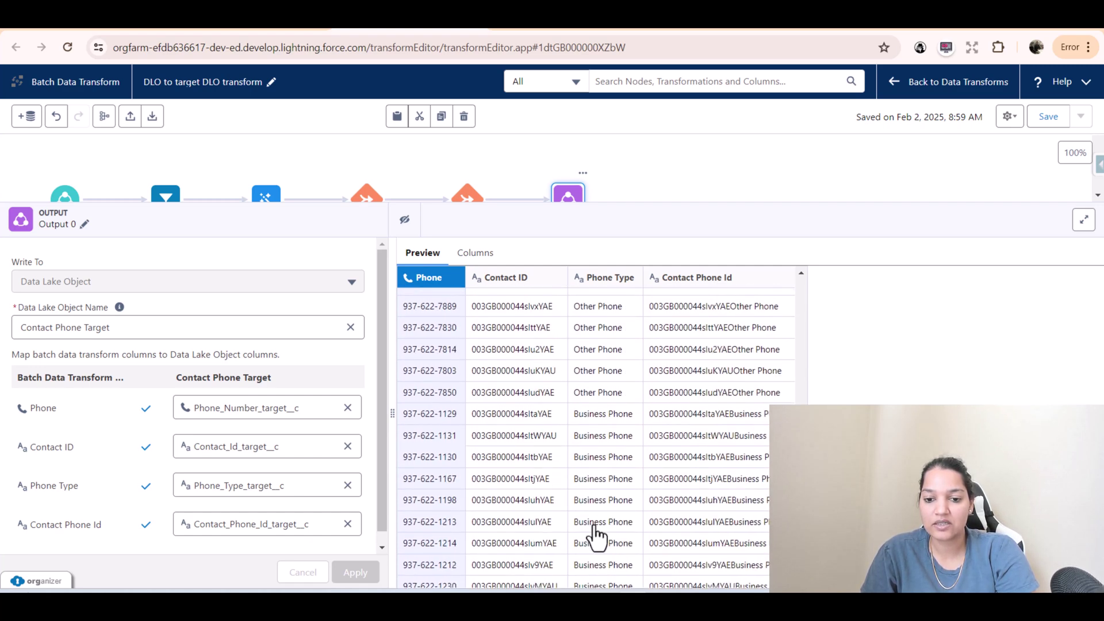
scroll(596, 440, down, 10)
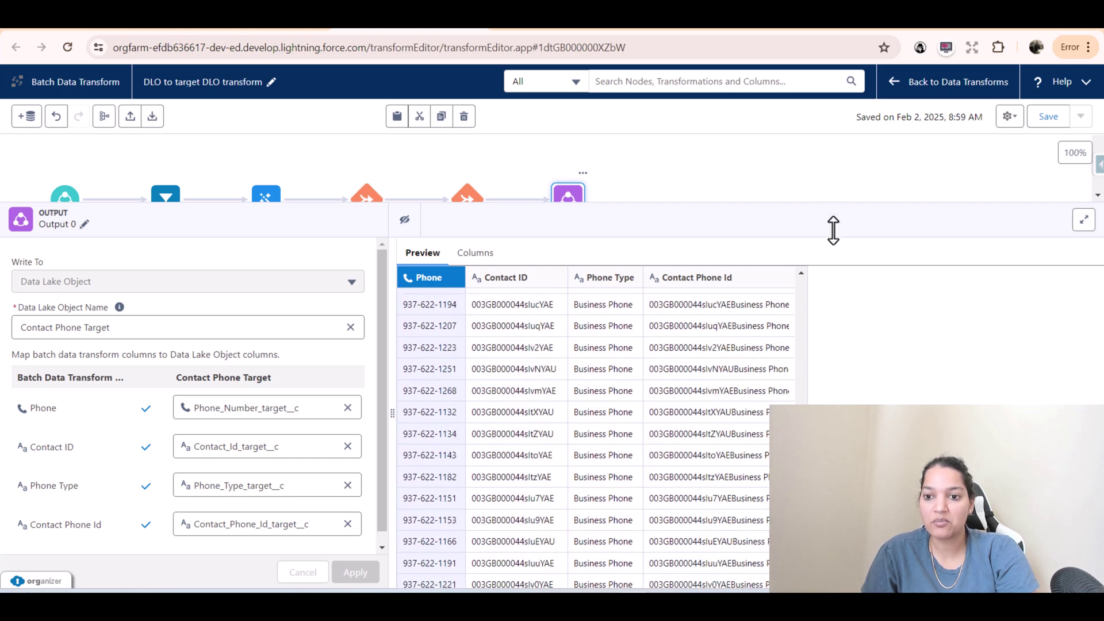
drag(833, 230, 669, 485)
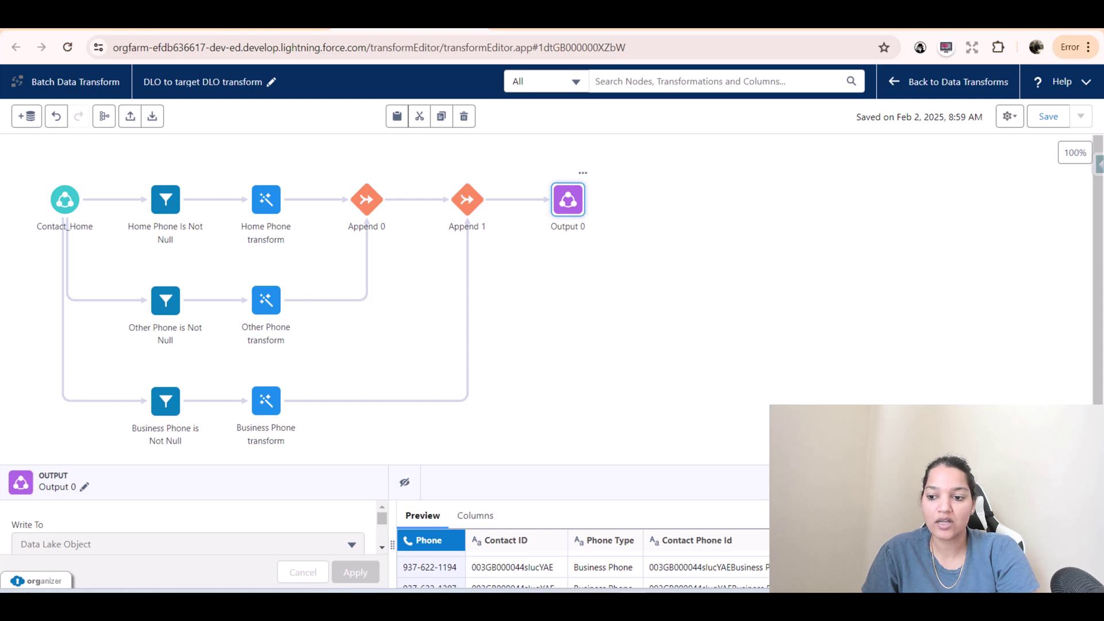
- Add a Filter branch from the Contact_Home node and name it "Mobile Phone is Not Null"
click(89, 201)
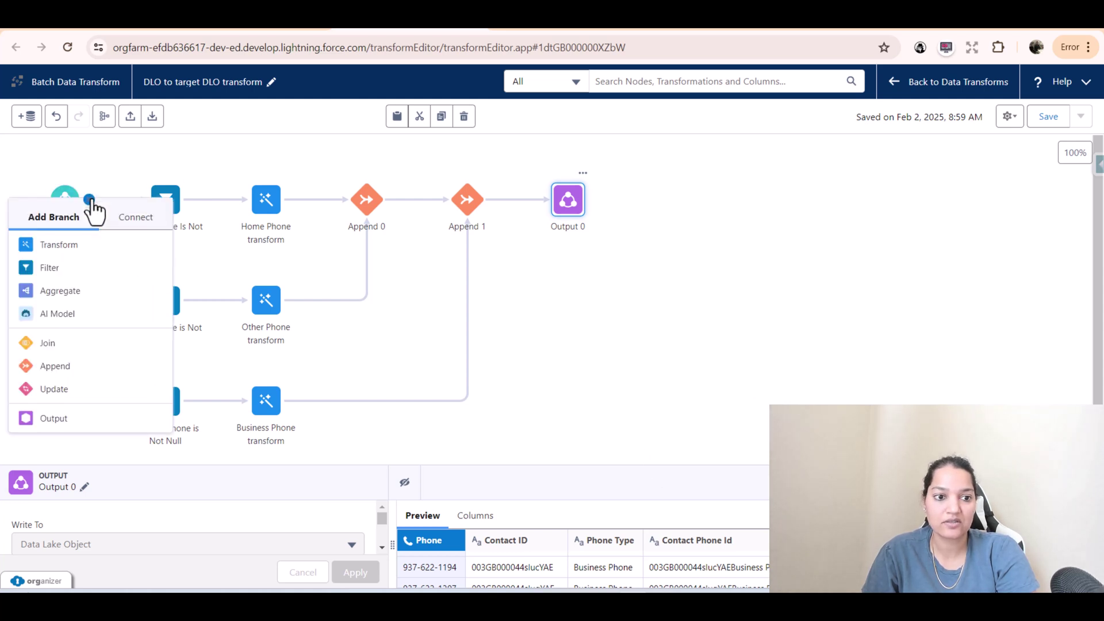
click(48, 269)
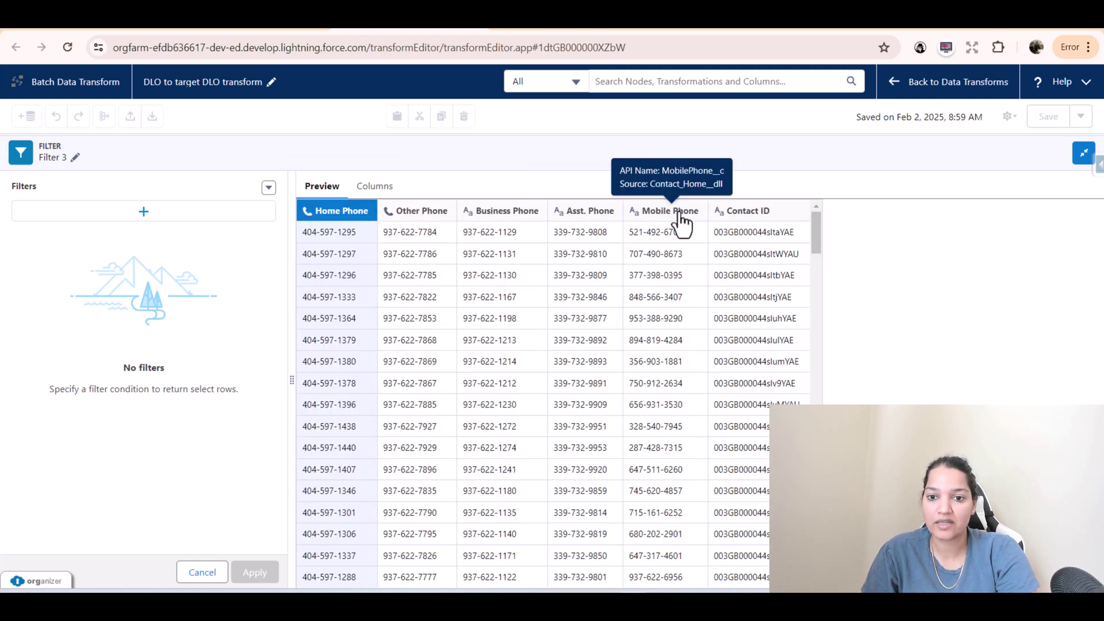
click(75, 158)
text(M)
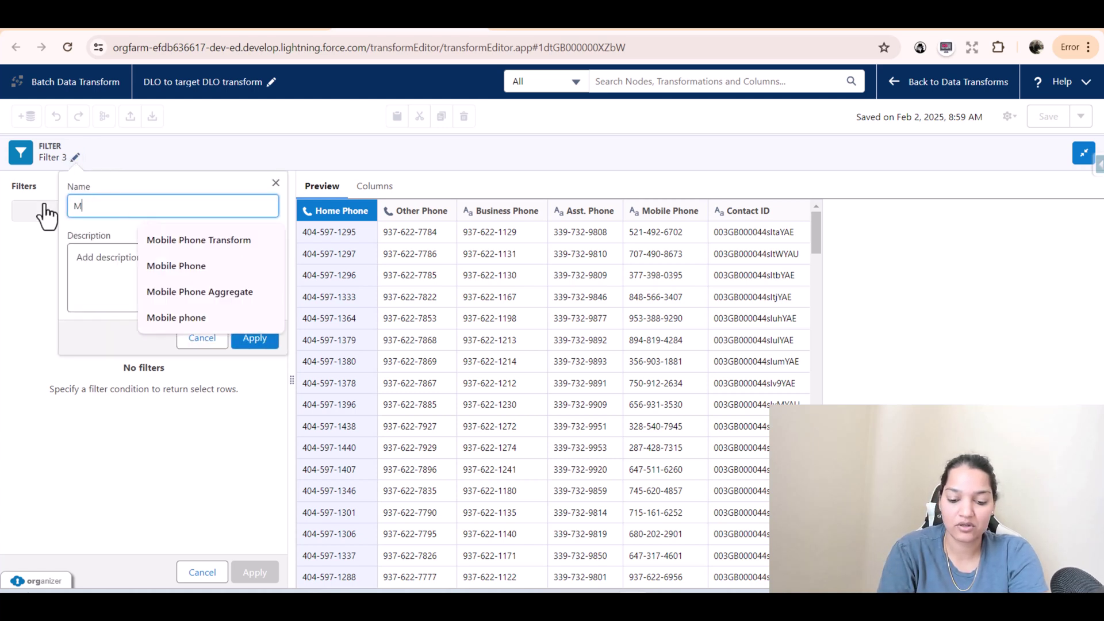
text(obile Phone )
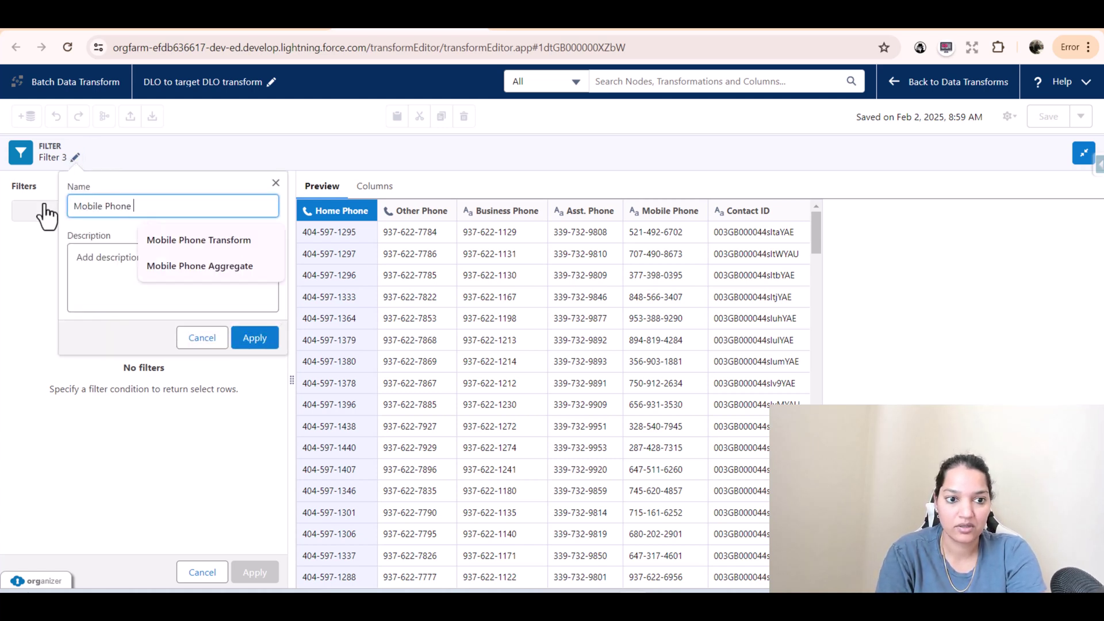
text(is Not Nu)
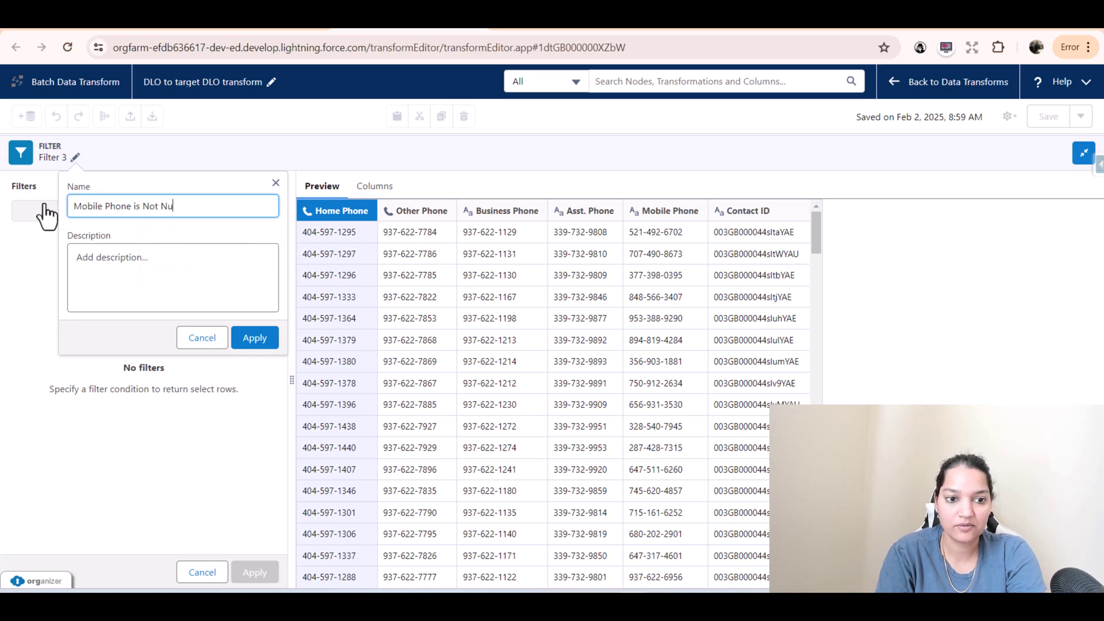
text(ll)
click(254, 337)
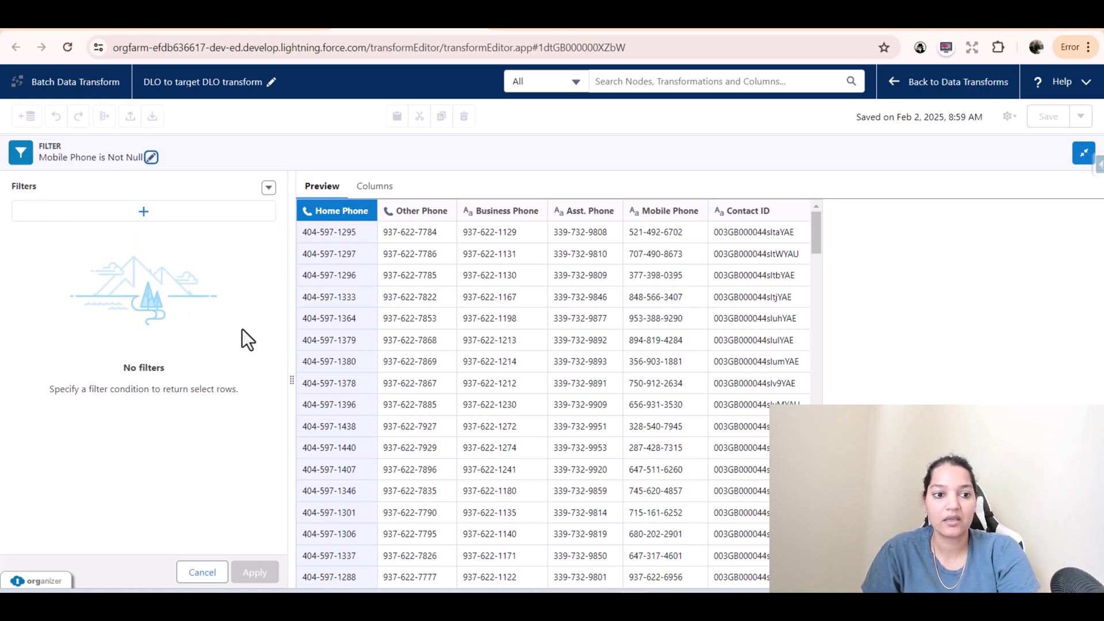
- Add a filter condition on the Mobile Phone column with the "is not null" operator and apply it
click(142, 217)
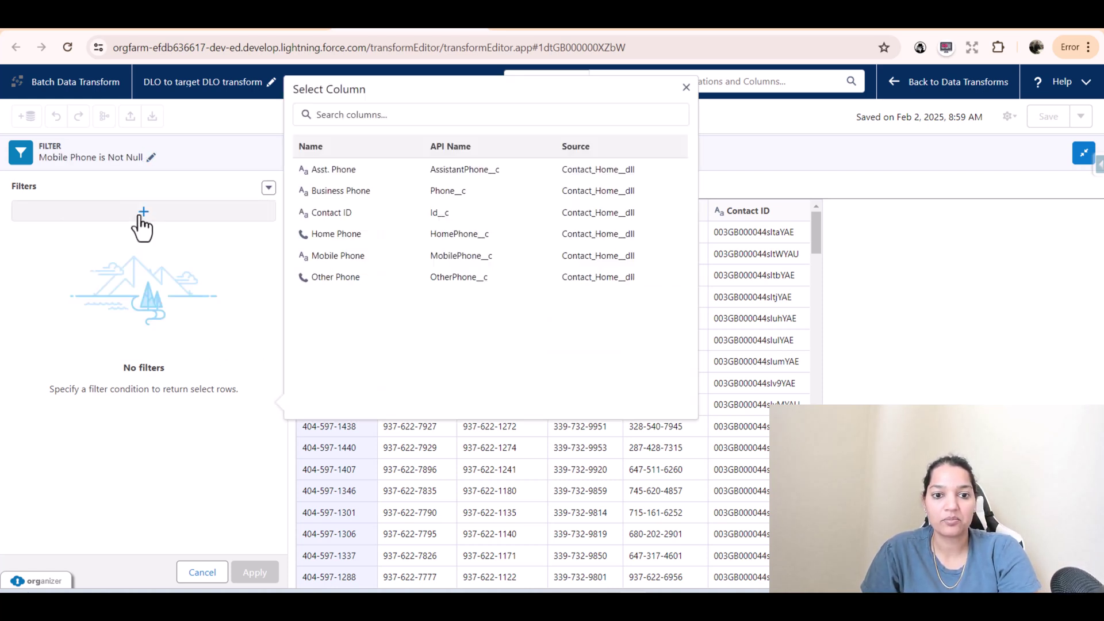
click(339, 257)
click(353, 156)
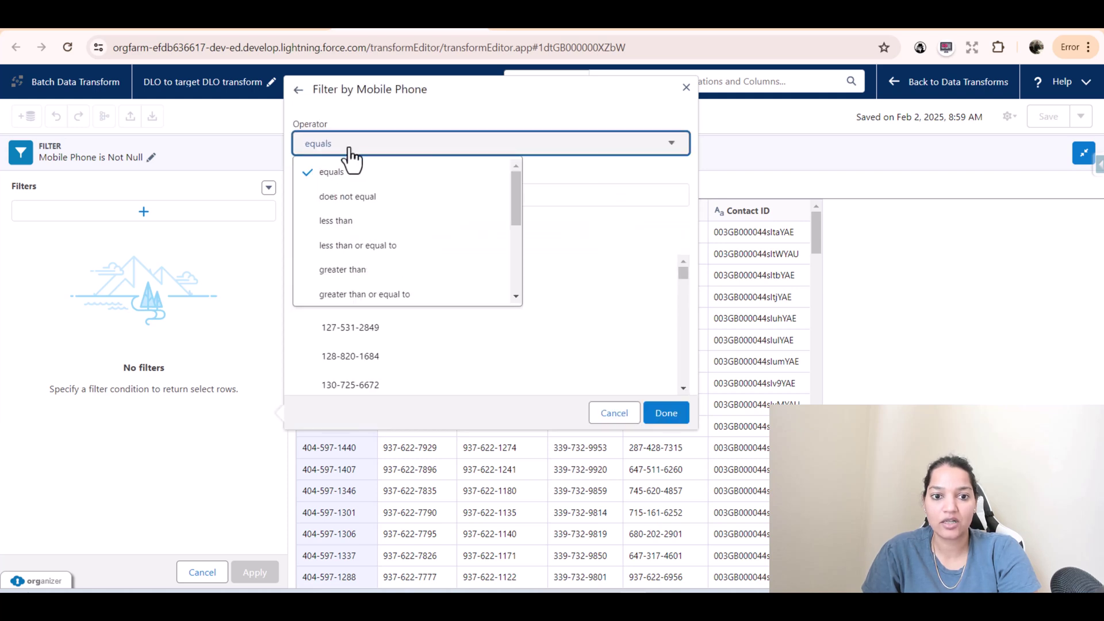
scroll(370, 266, down, 3)
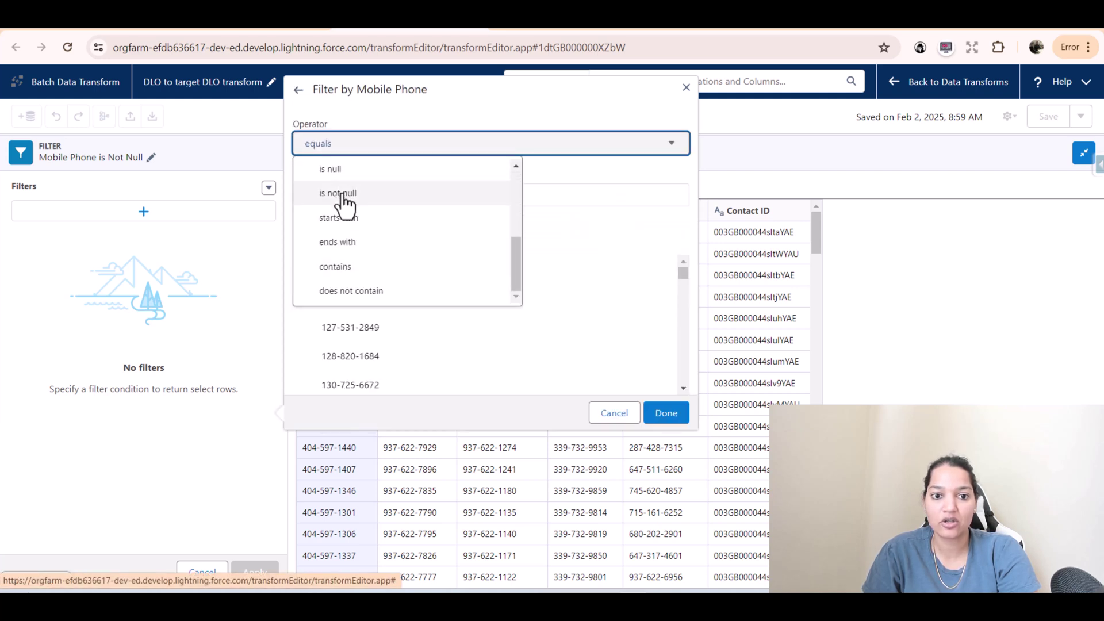
click(340, 194)
click(662, 182)
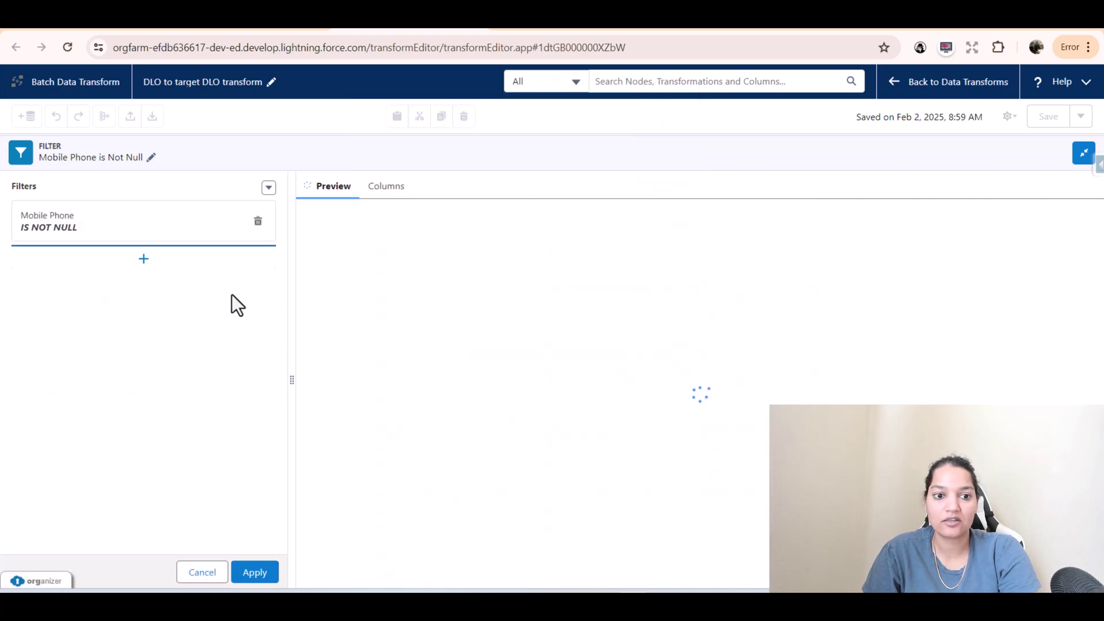
click(260, 566)
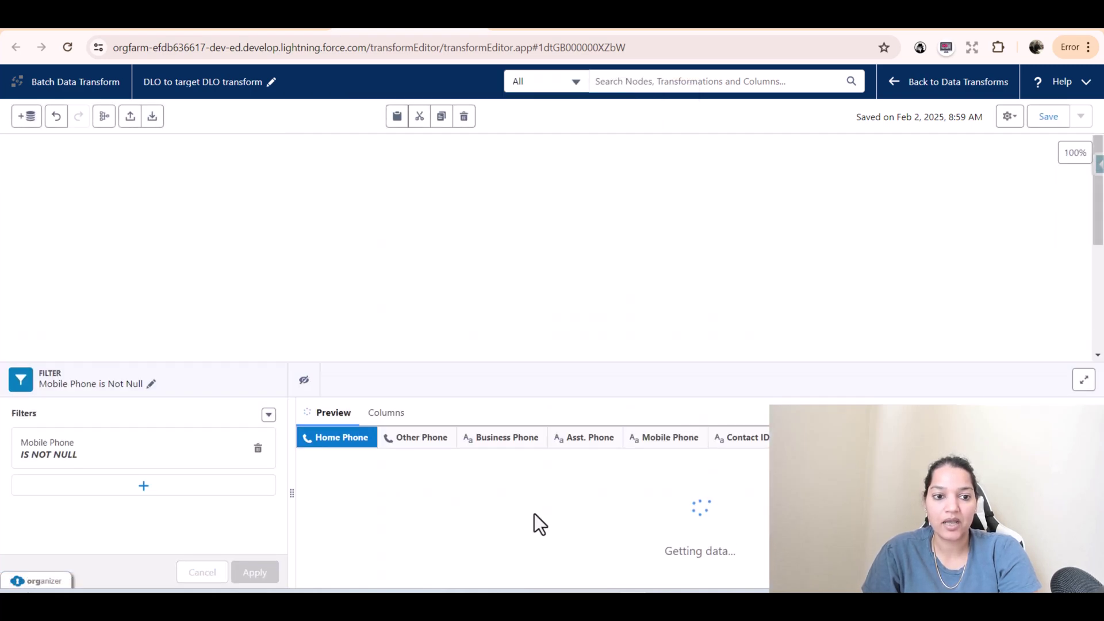
- Add a Transform node after the Mobile Phone is Not Null filter and name it "Mobile Phone transform"
scroll(323, 281, down, 3)
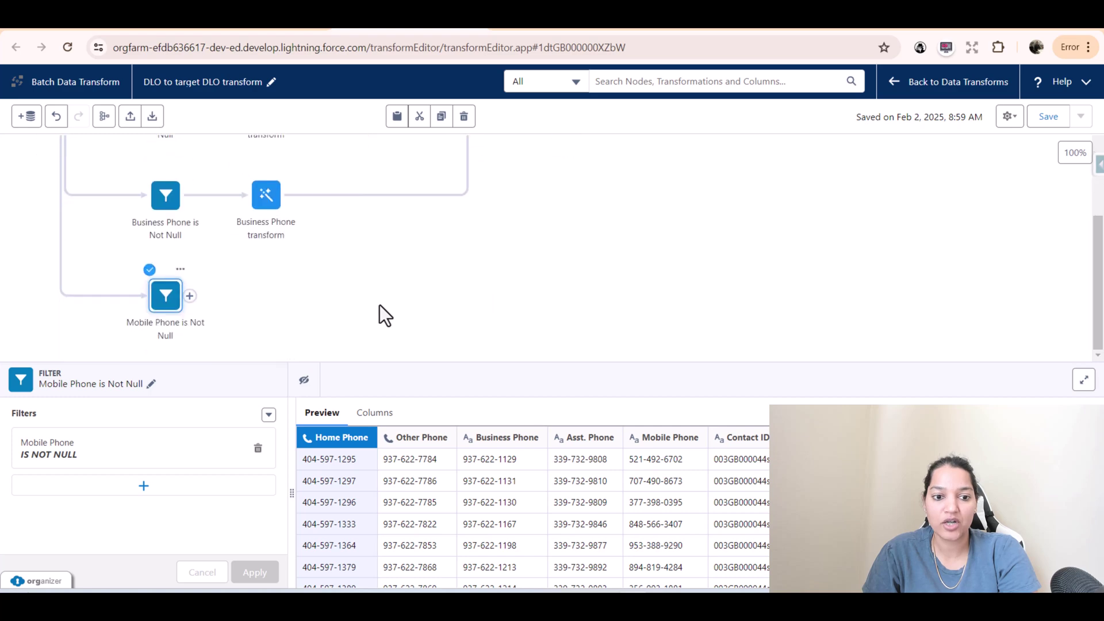
click(189, 296)
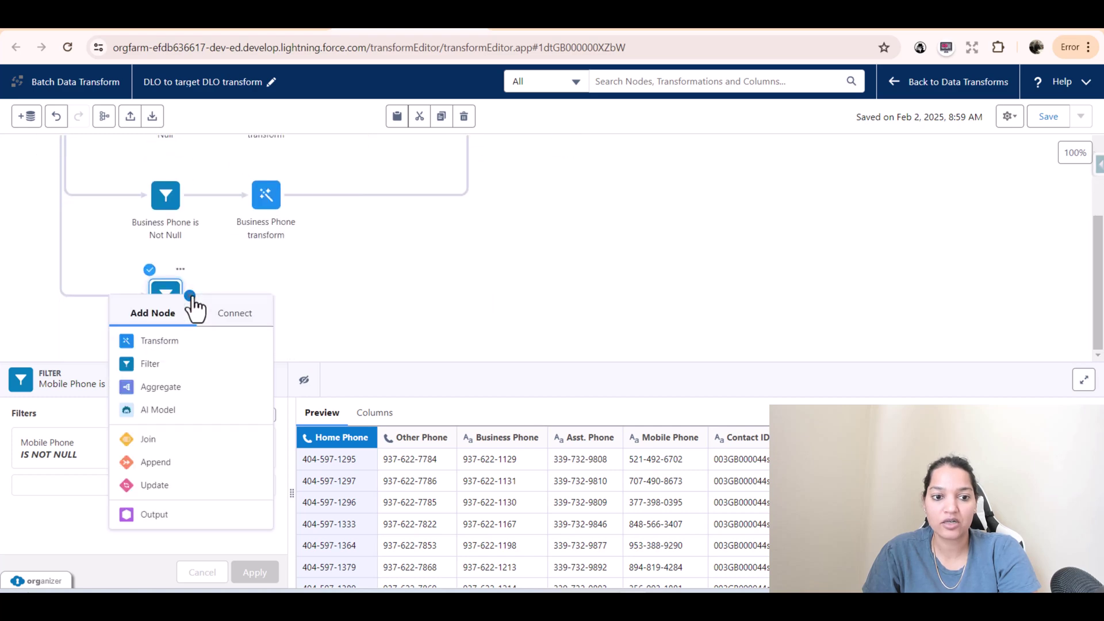
click(165, 343)
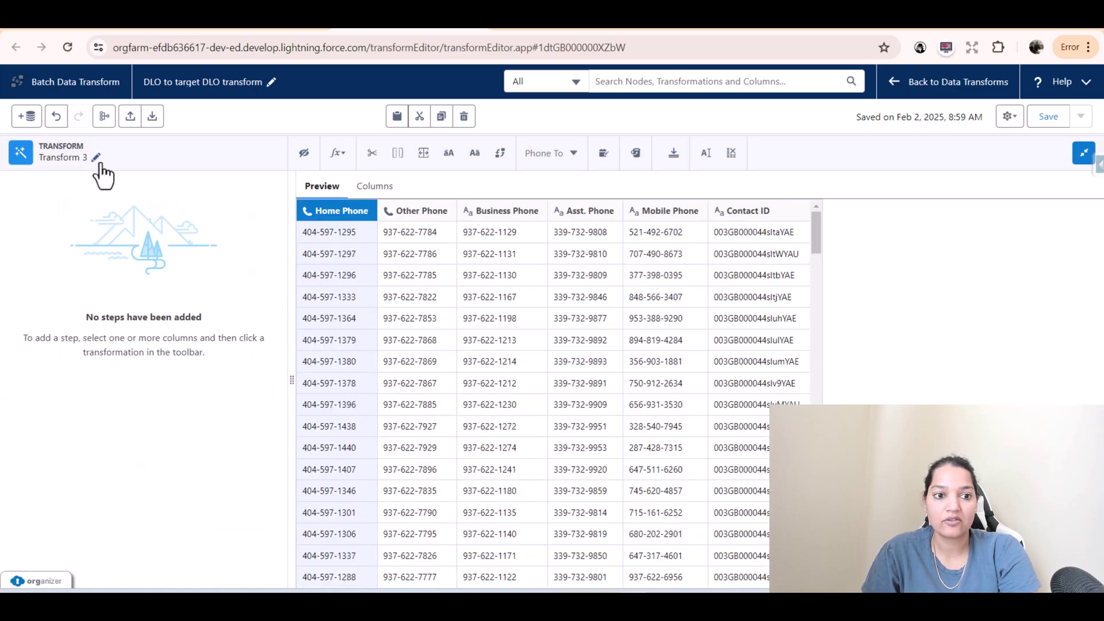
click(96, 157)
drag(164, 203, 73, 196)
text(M)
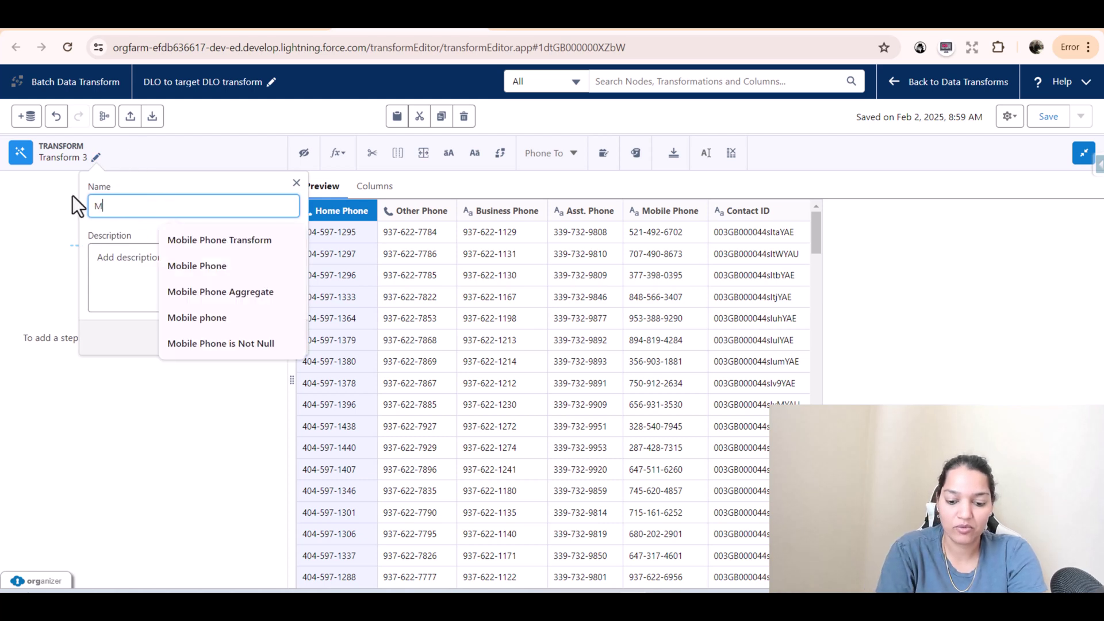
text(obile Phone tr)
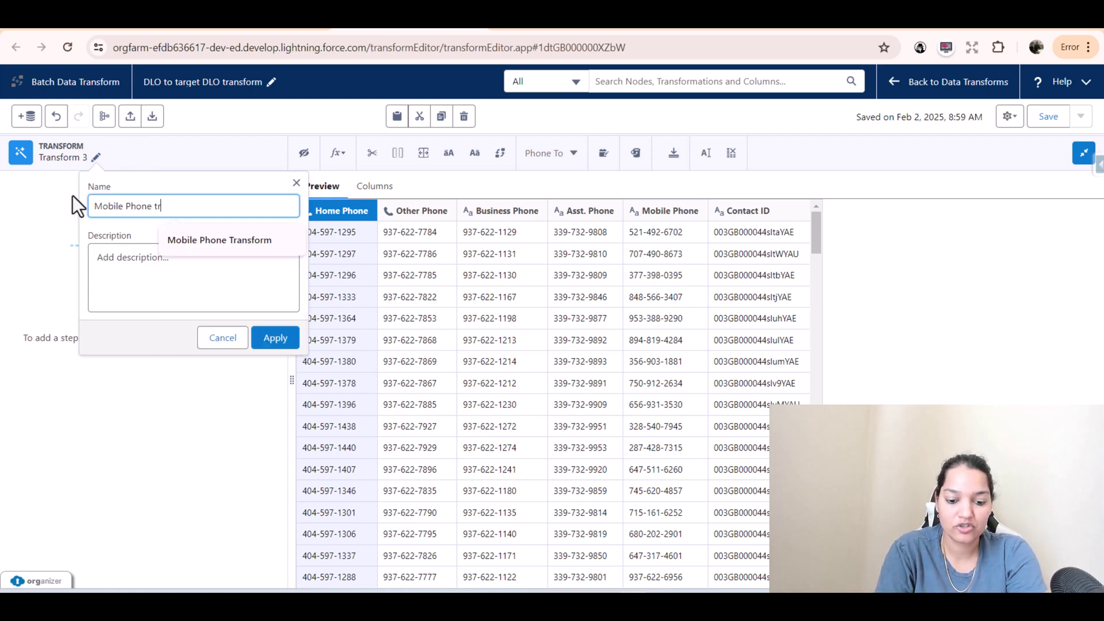
text(ansform)
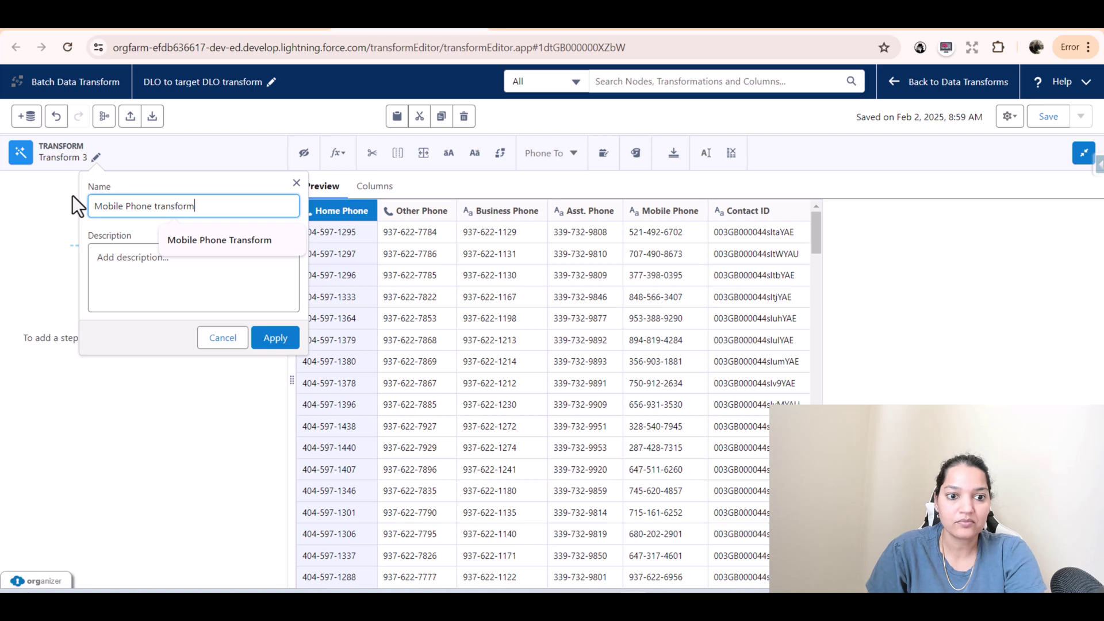
click(273, 339)
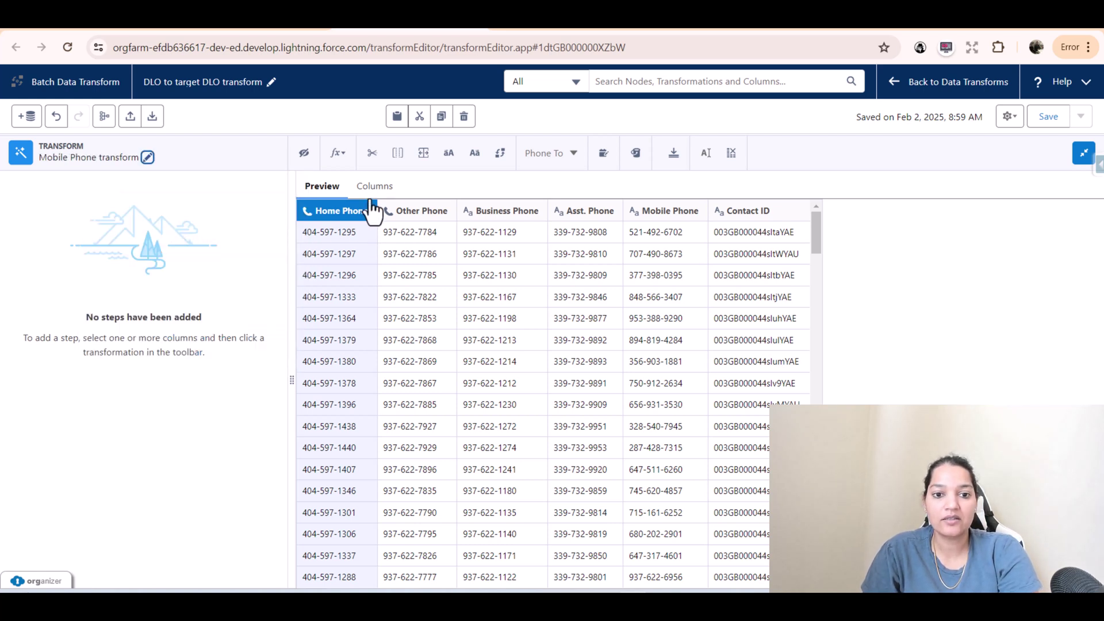
- Drop the Home Phone, Other Phone, Business Phone and Asst. Phone columns in the Mobile Phone transform
click(729, 155)
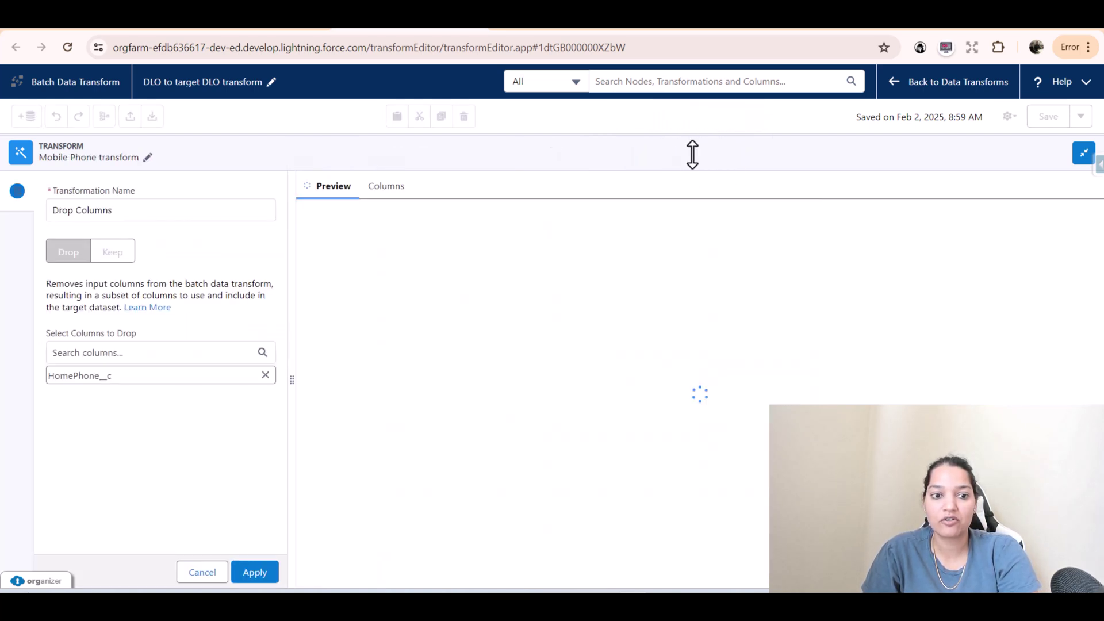
click(140, 357)
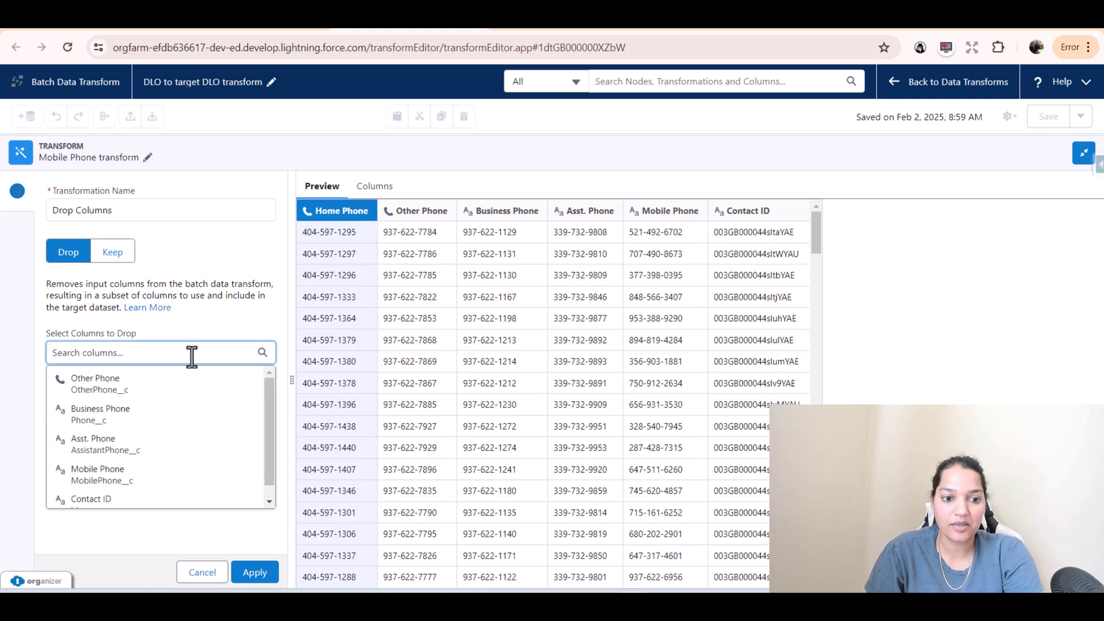
text(Other)
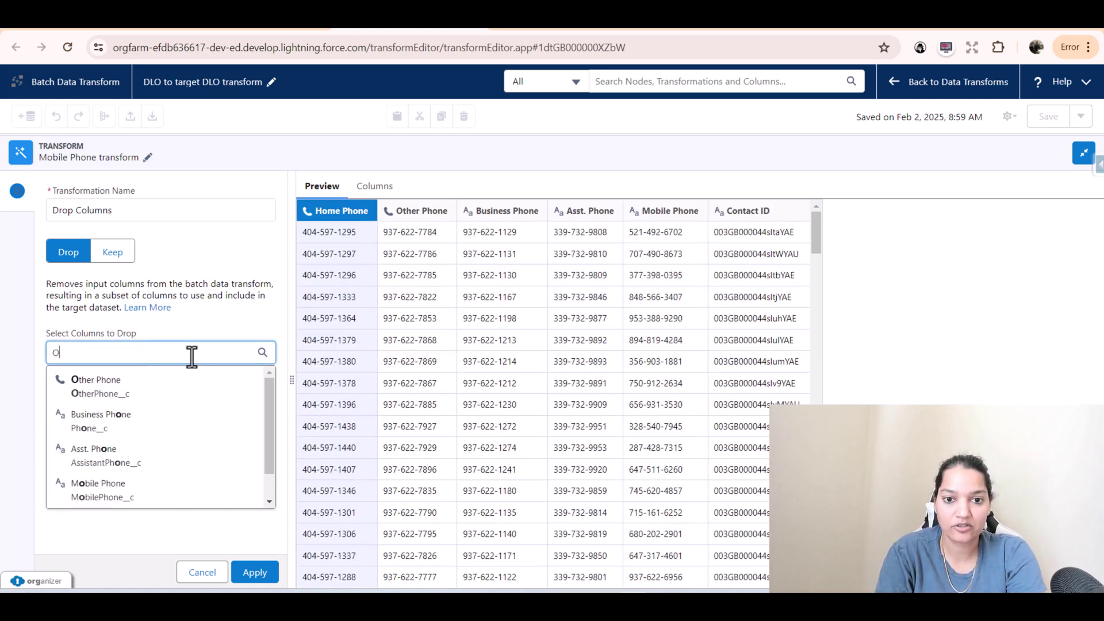
click(171, 375)
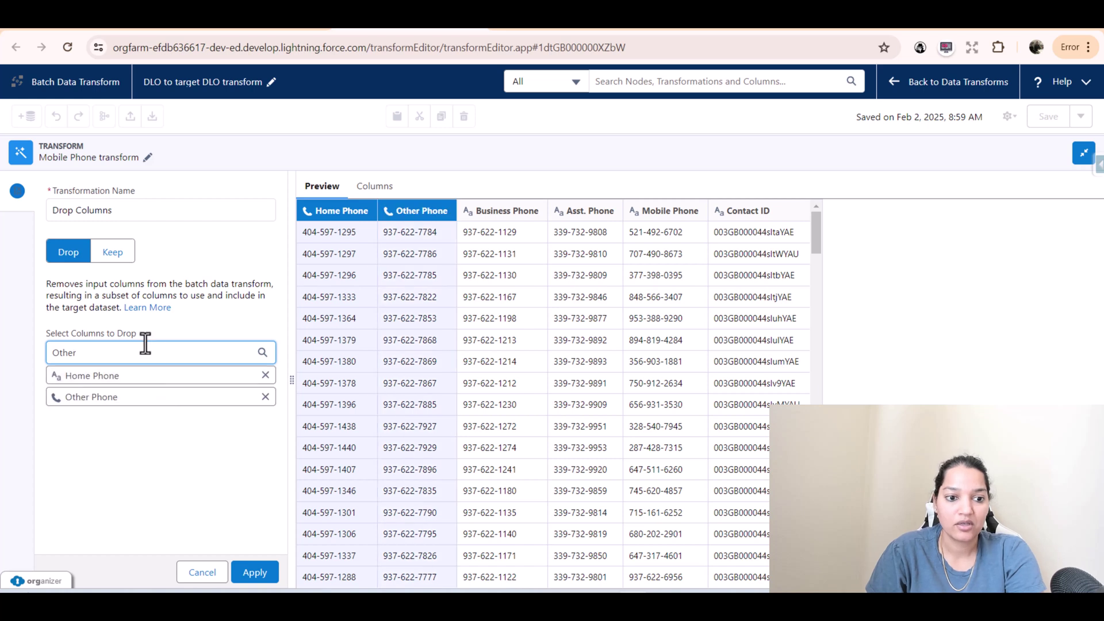
drag(141, 352, 5, 356)
text(Busi)
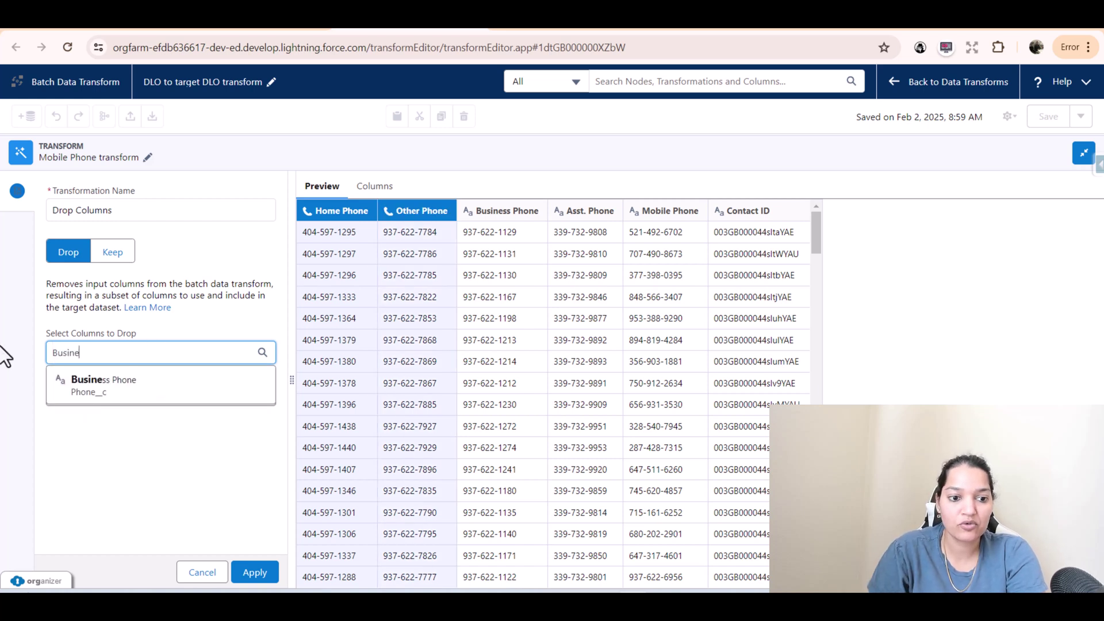
text(ne)
click(103, 385)
click(119, 356)
double_click(119, 355)
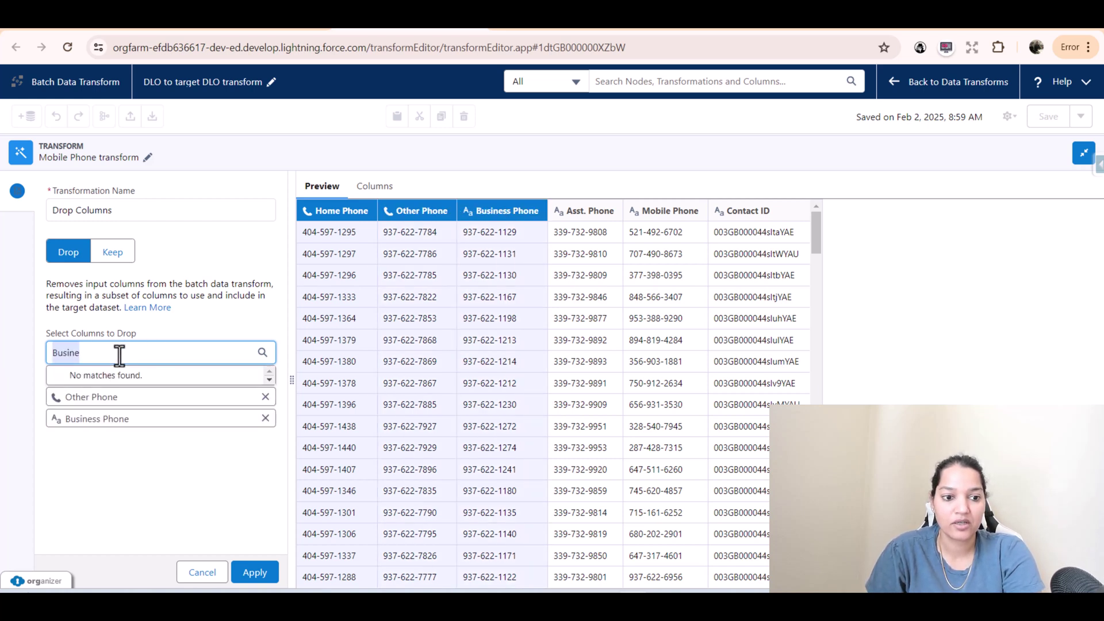
text(Ass)
click(120, 378)
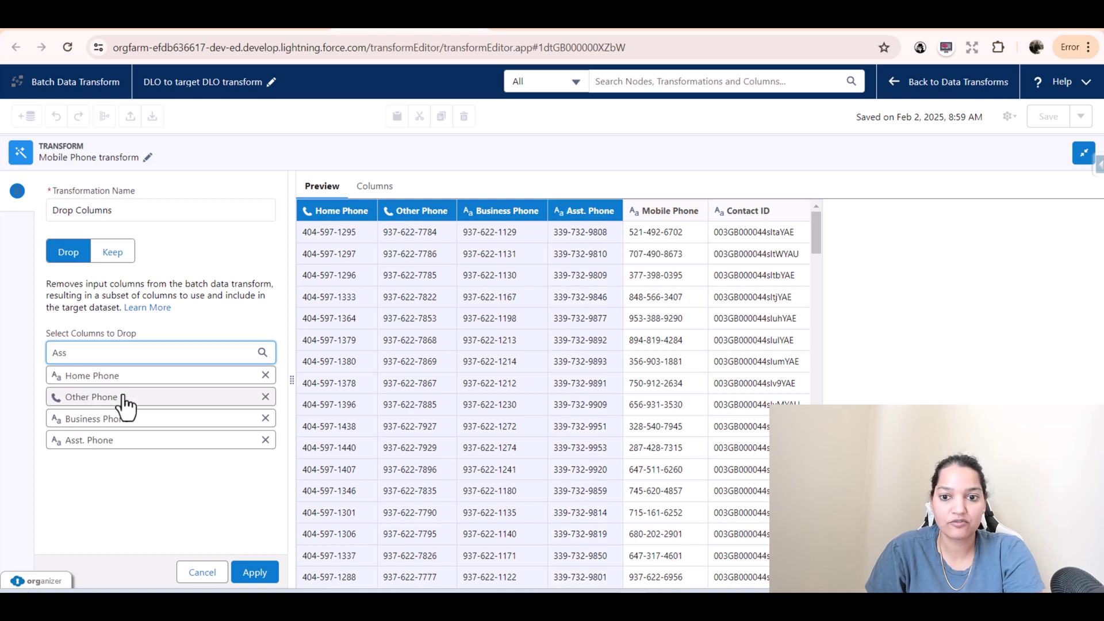
click(251, 579)
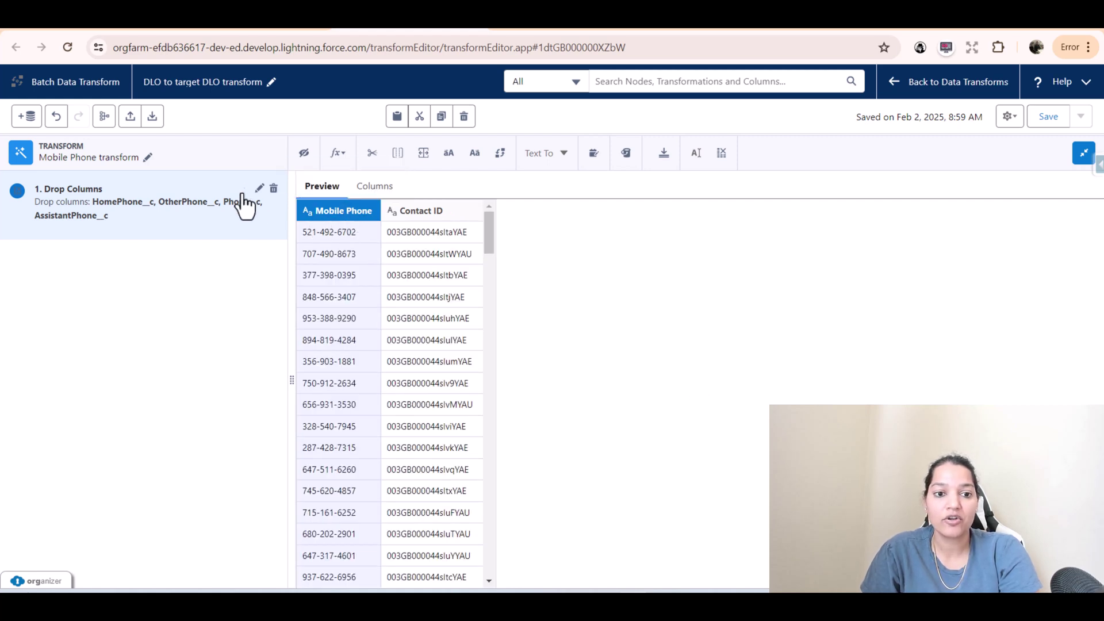
- Edit the Mobile Phone column's attributes, setting both its label and API name to "Phone"
click(695, 156)
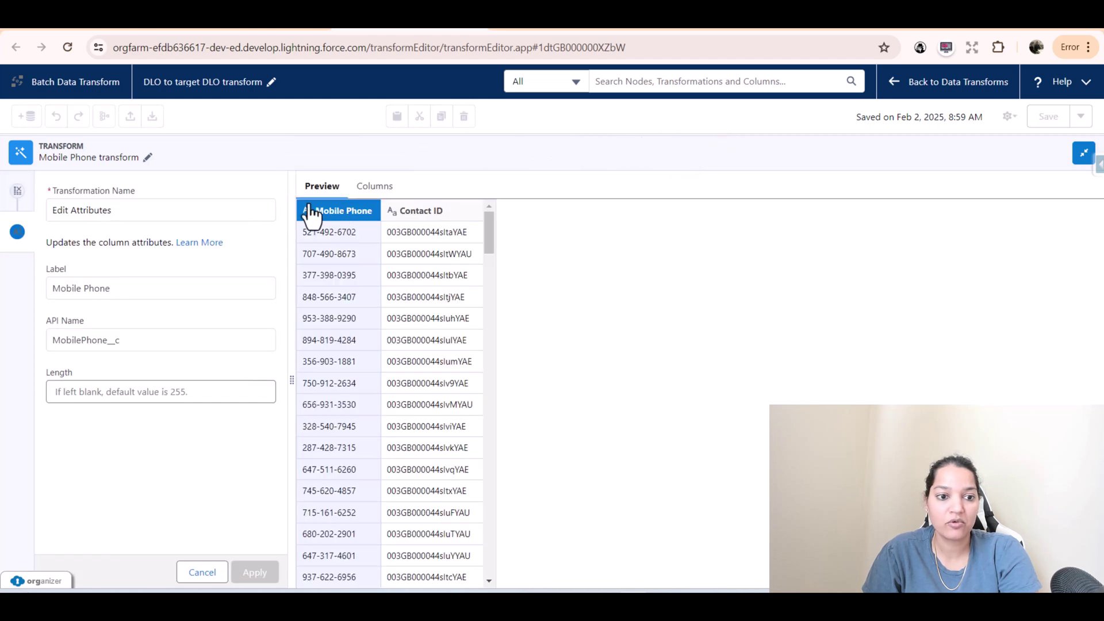
click(94, 288)
key(ctrl+a)
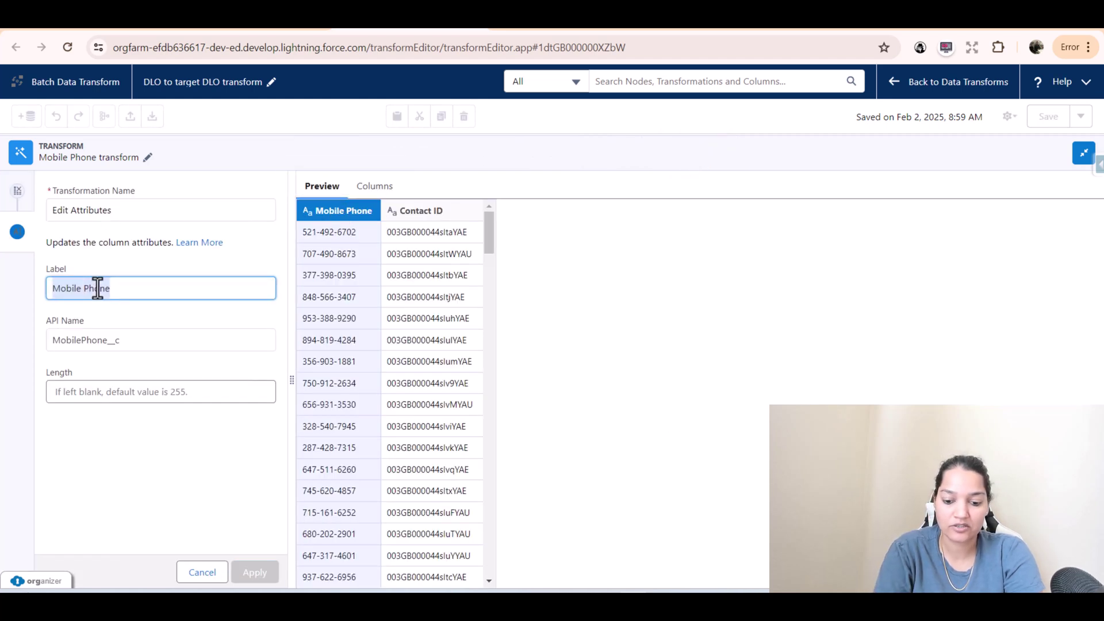
text(Phone)
drag(153, 343, 33, 344)
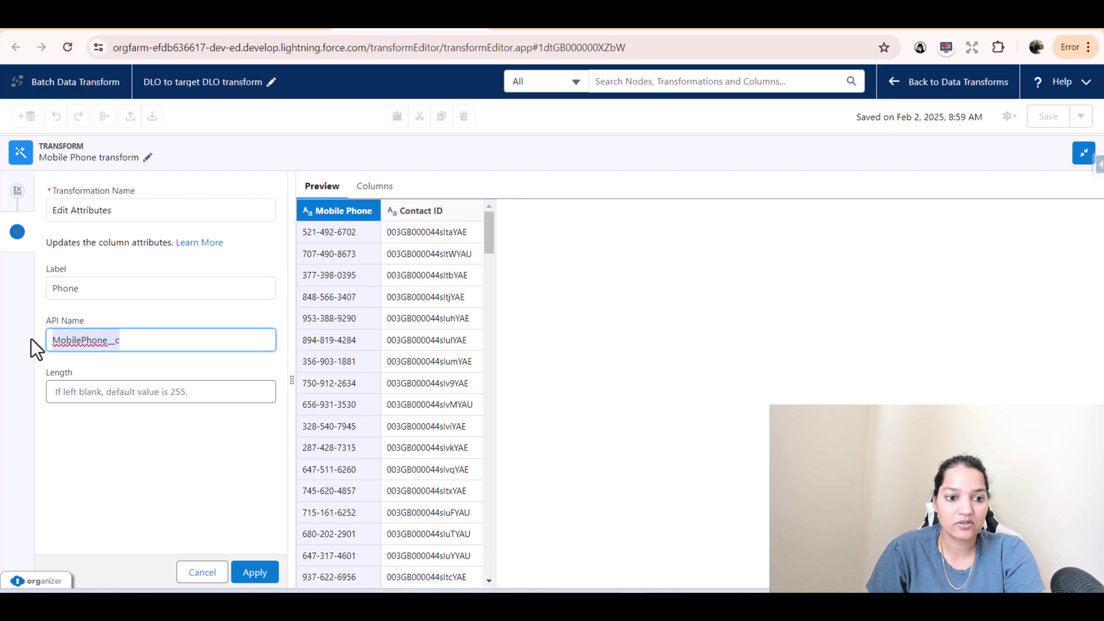
text(Phone)
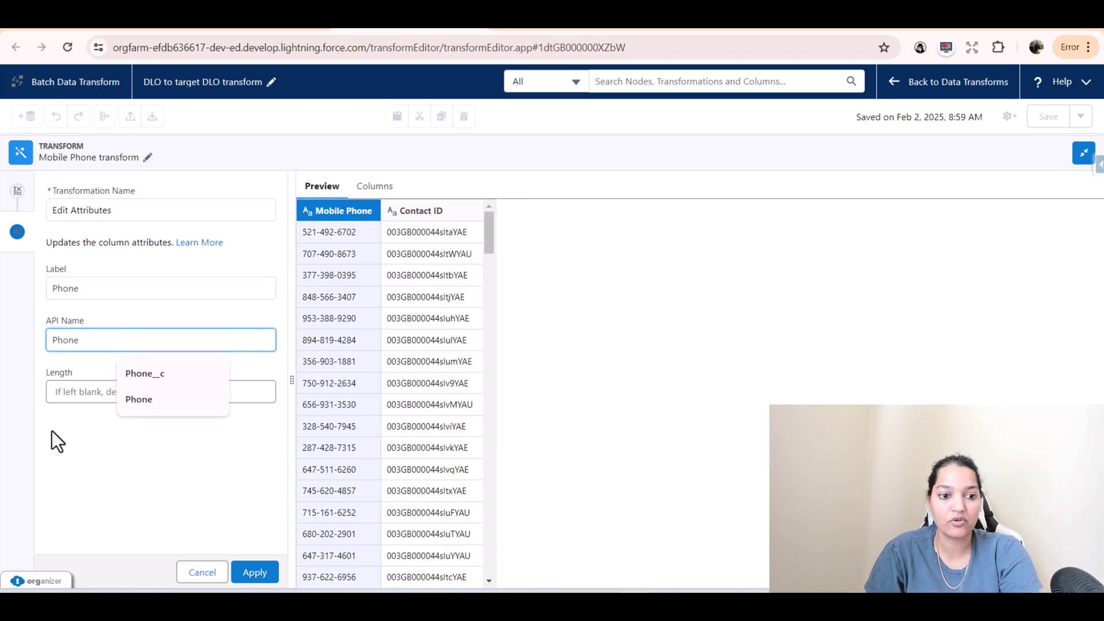
click(51, 430)
click(255, 571)
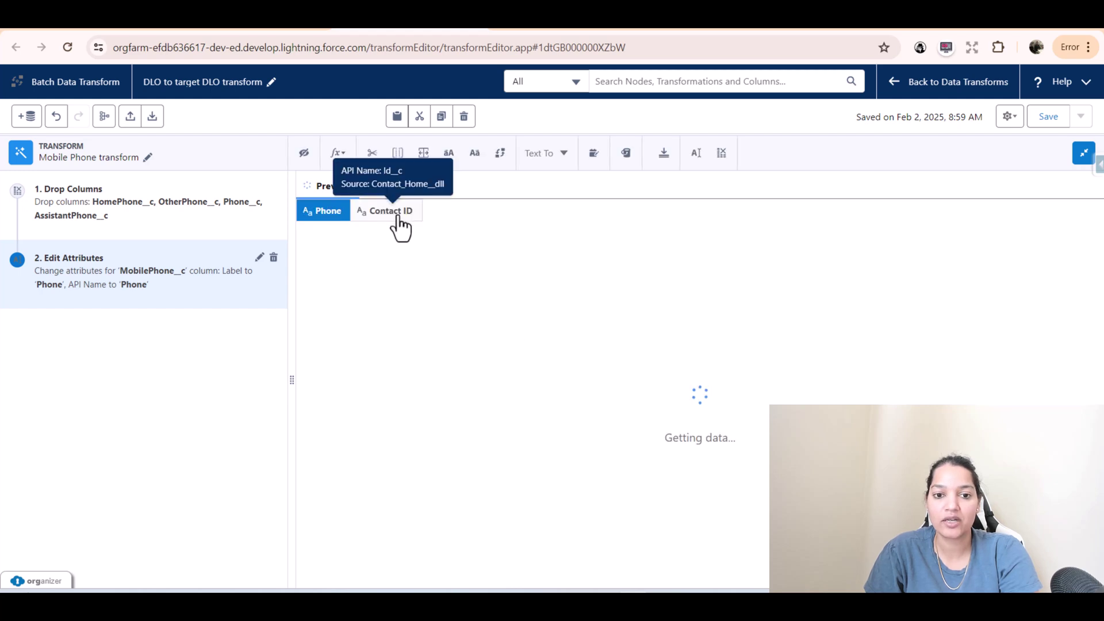
- Start a custom formula in the Mobile Phone transform and name the transformation "Mobile Phone Transform"
click(337, 154)
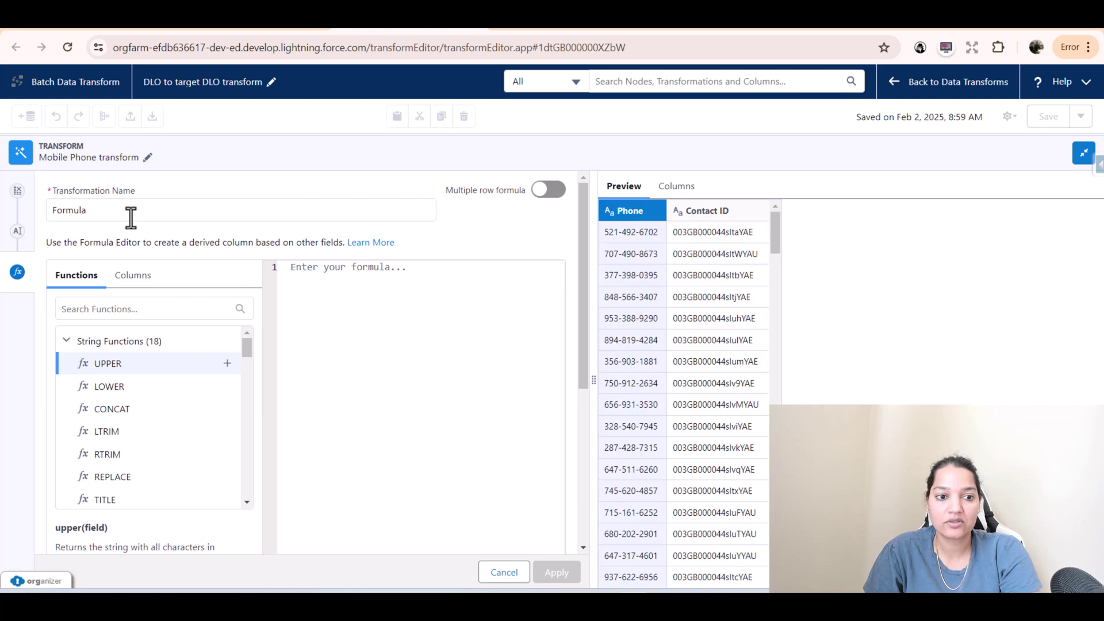
click(131, 212)
drag(127, 211, 36, 215)
text(Mobi)
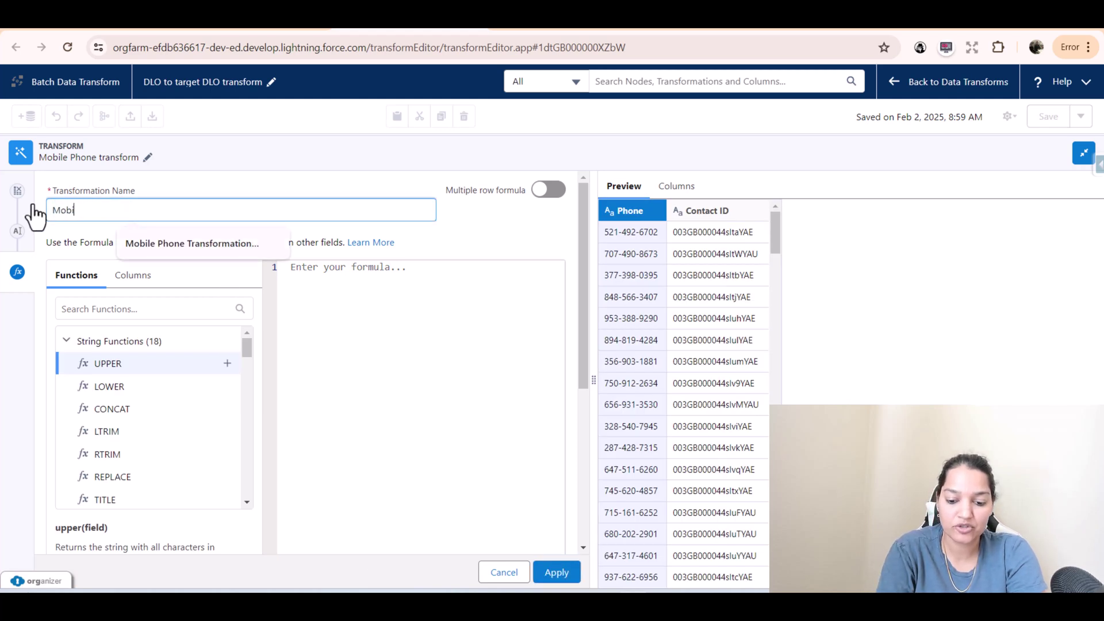
text(le Phone)
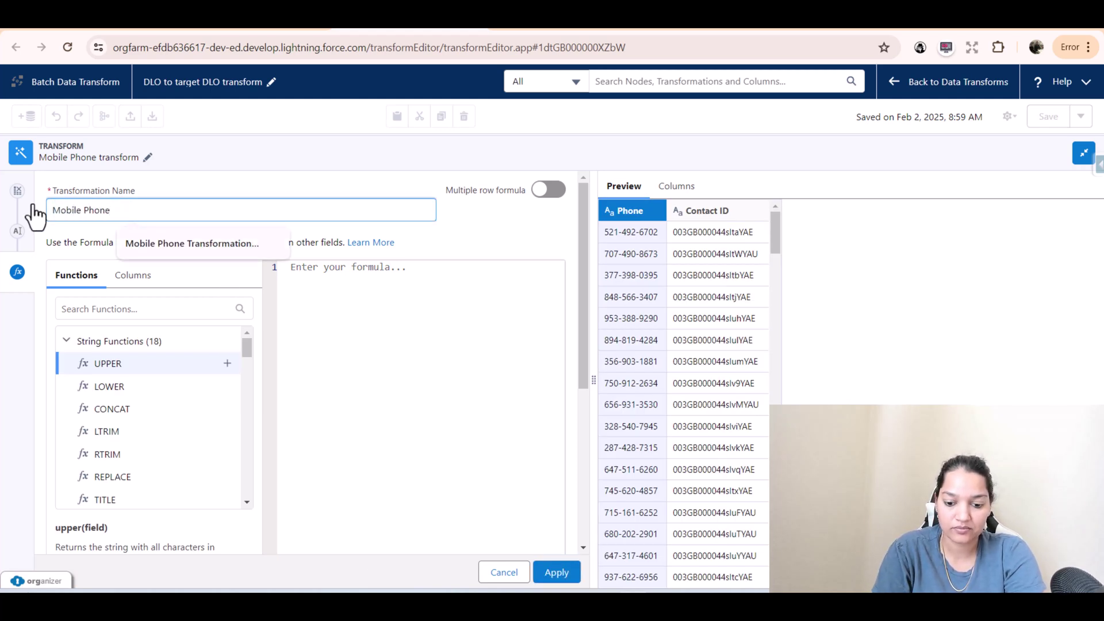
text( Transform)
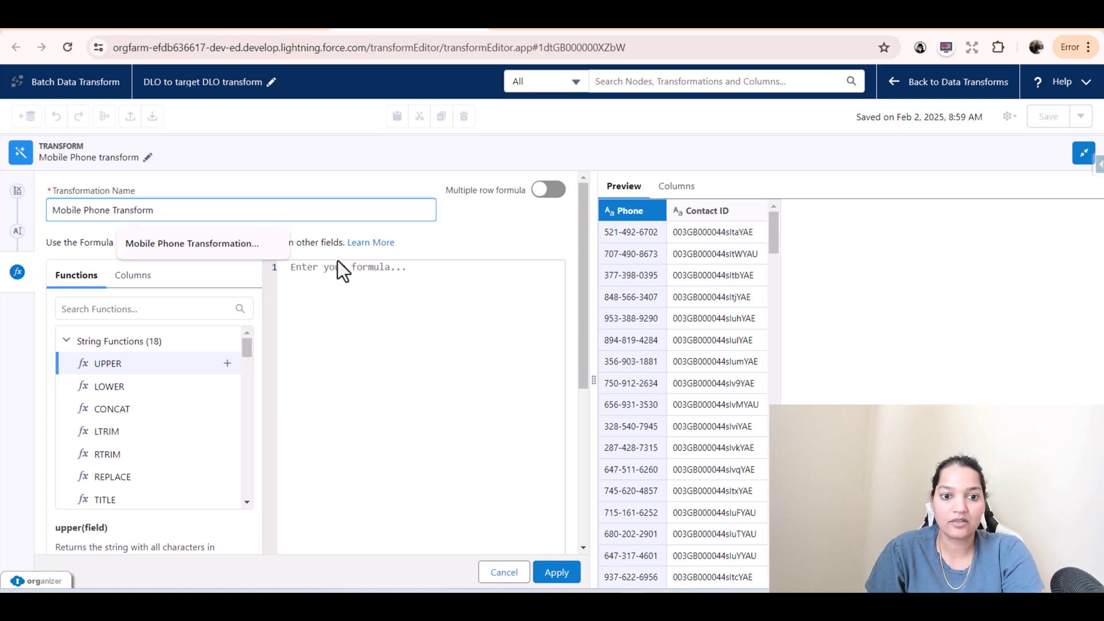
- Enter 'Mobile Phone' as the constant text formula and set the formula's output type to Text
click(336, 278)
text(')
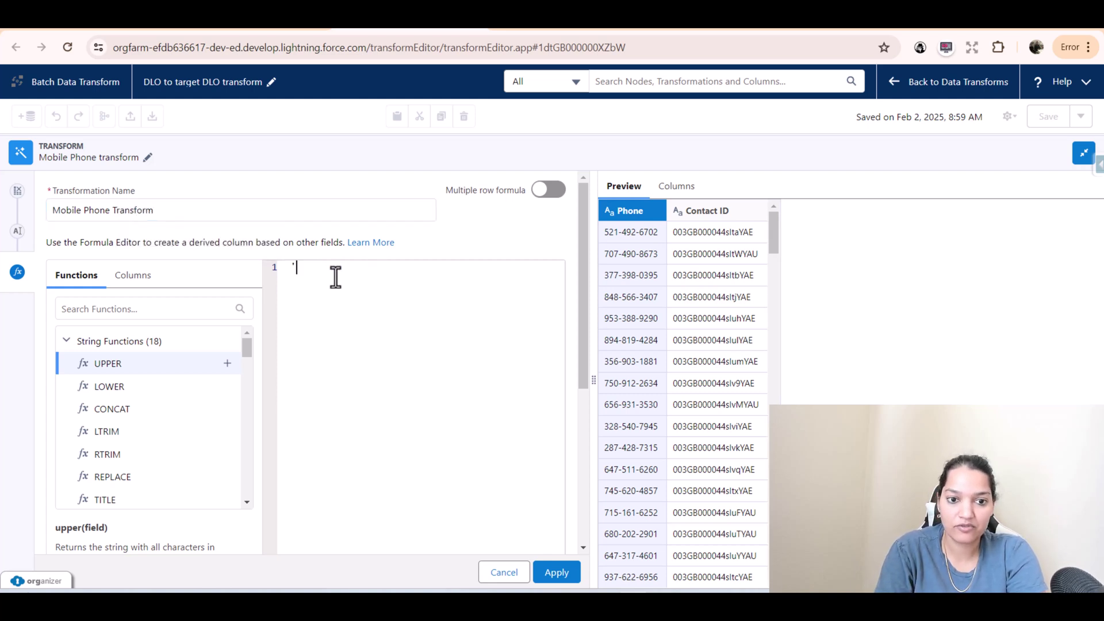
text(Mobile)
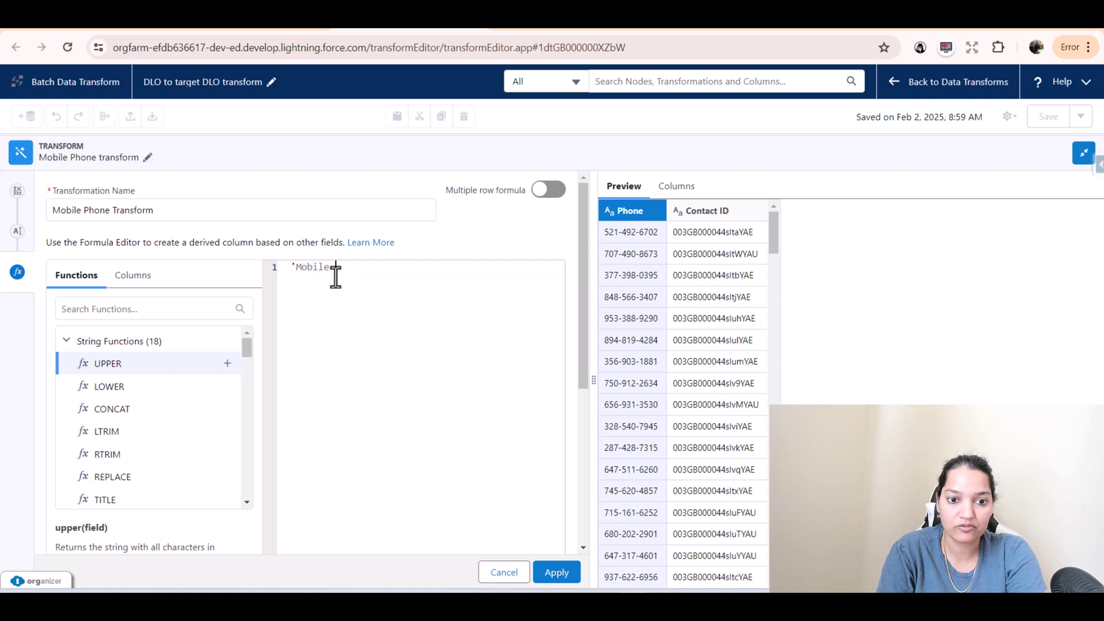
text(Phone)
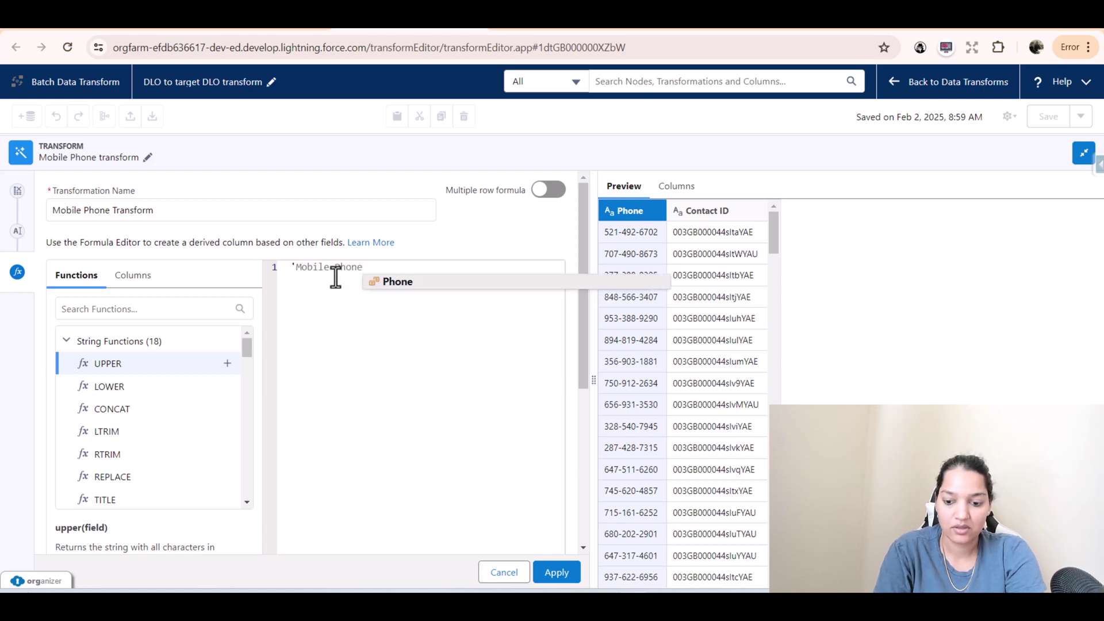
text(')
scroll(246, 487, down, 5)
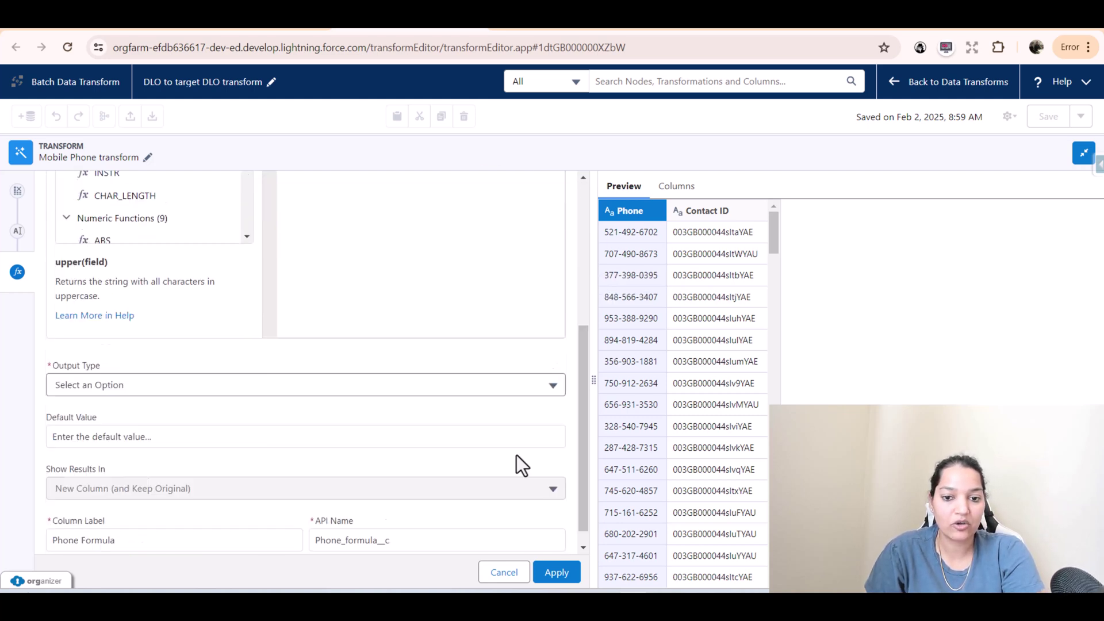
scroll(517, 454, down, 1)
click(112, 365)
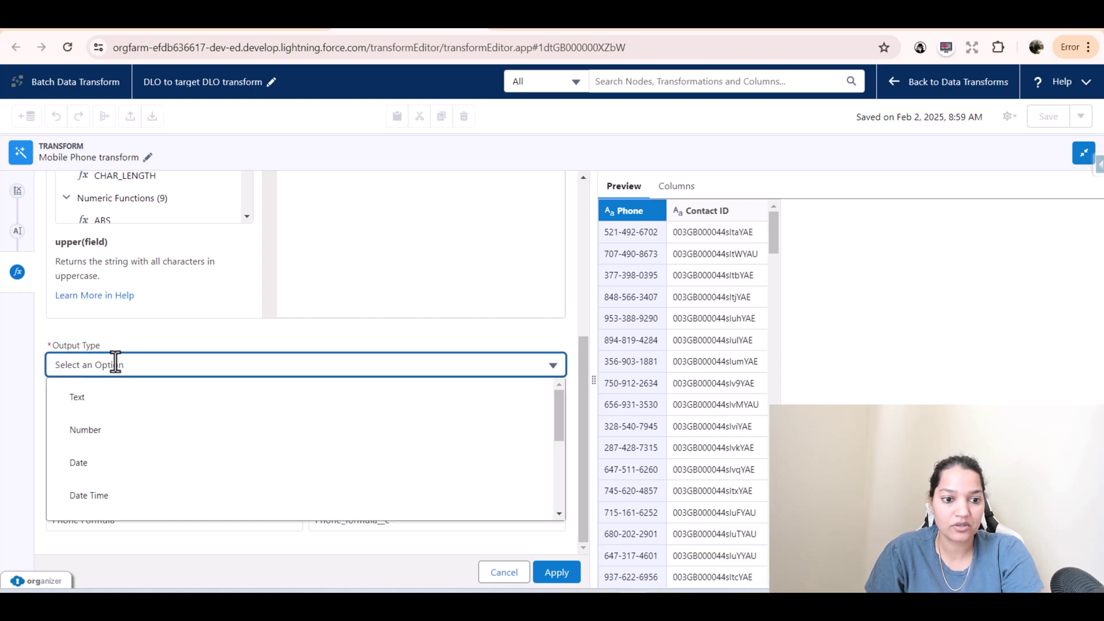
click(83, 398)
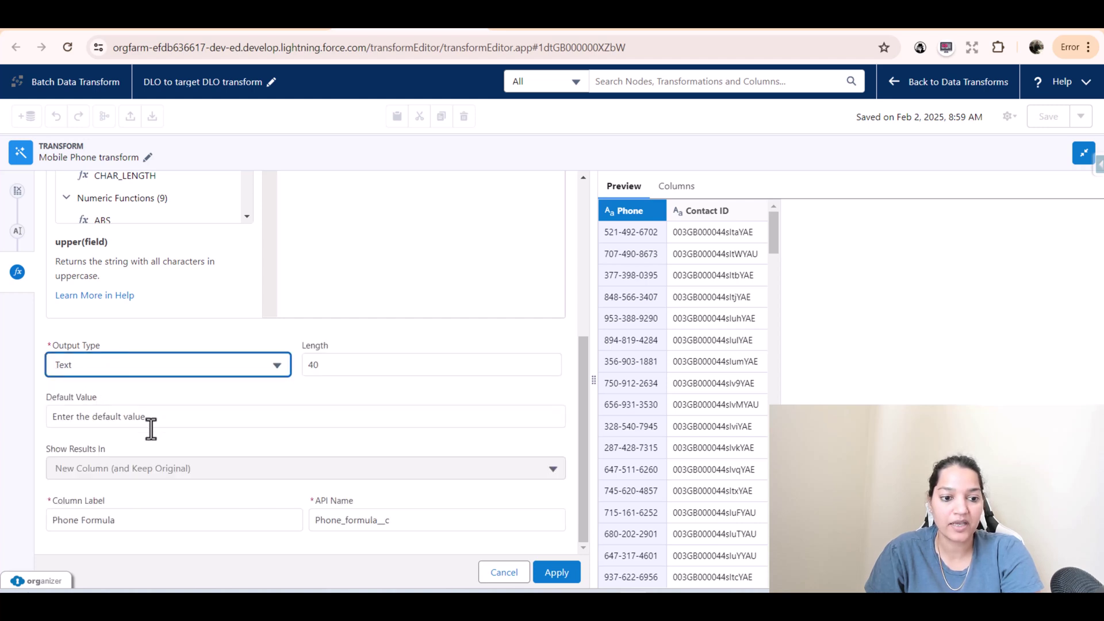
- Set the formula's column label to "Phone Type" and its API name to "Phone_Type", and apply the transformation
triple_click(133, 520)
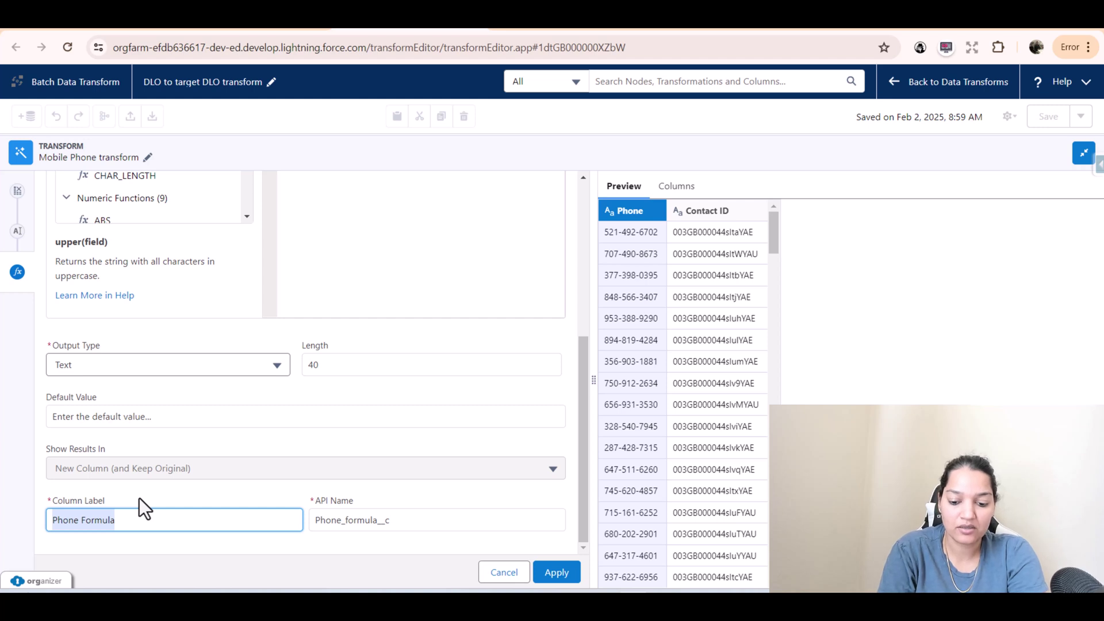
text(Phone Tyo)
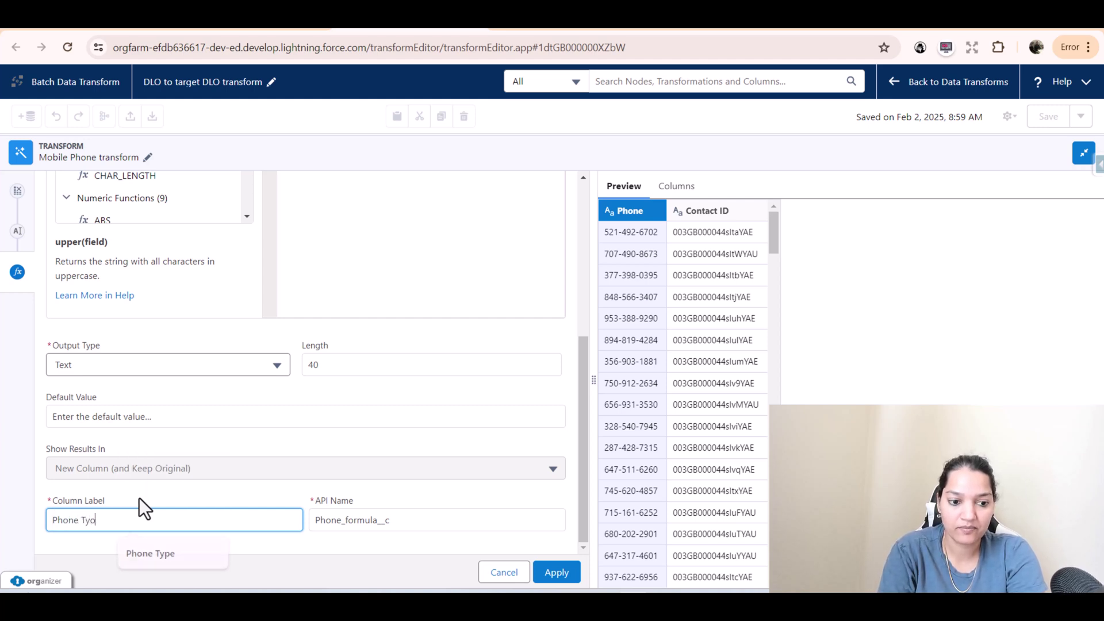
key(BackSpace)
text(pe)
key(BackSpace)
text(e)
key(Tab)
text(P)
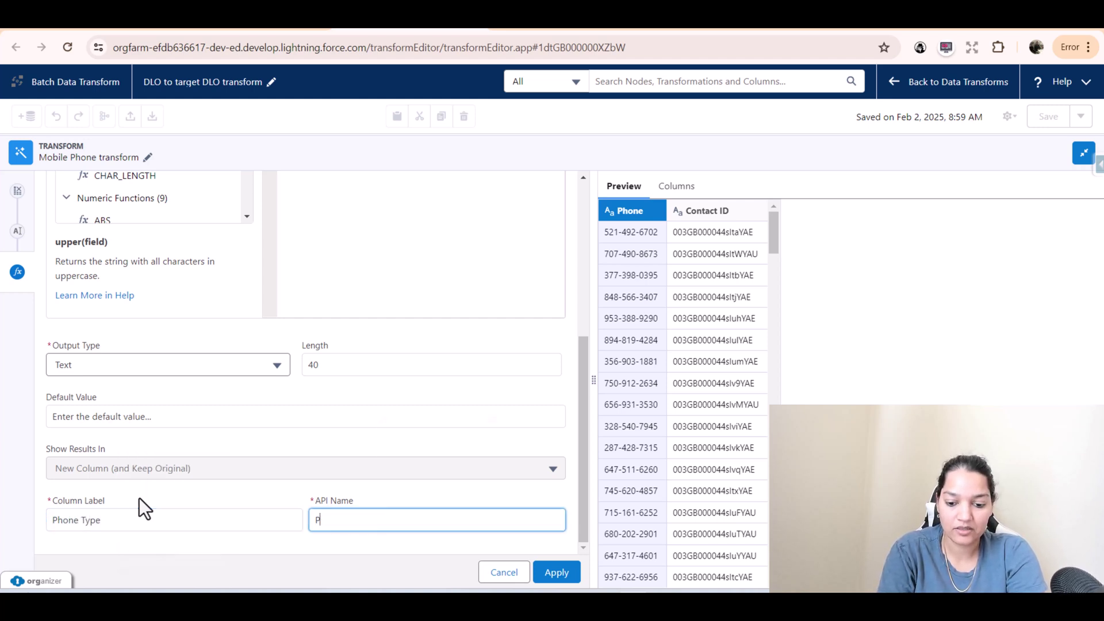
text(hone_Typ)
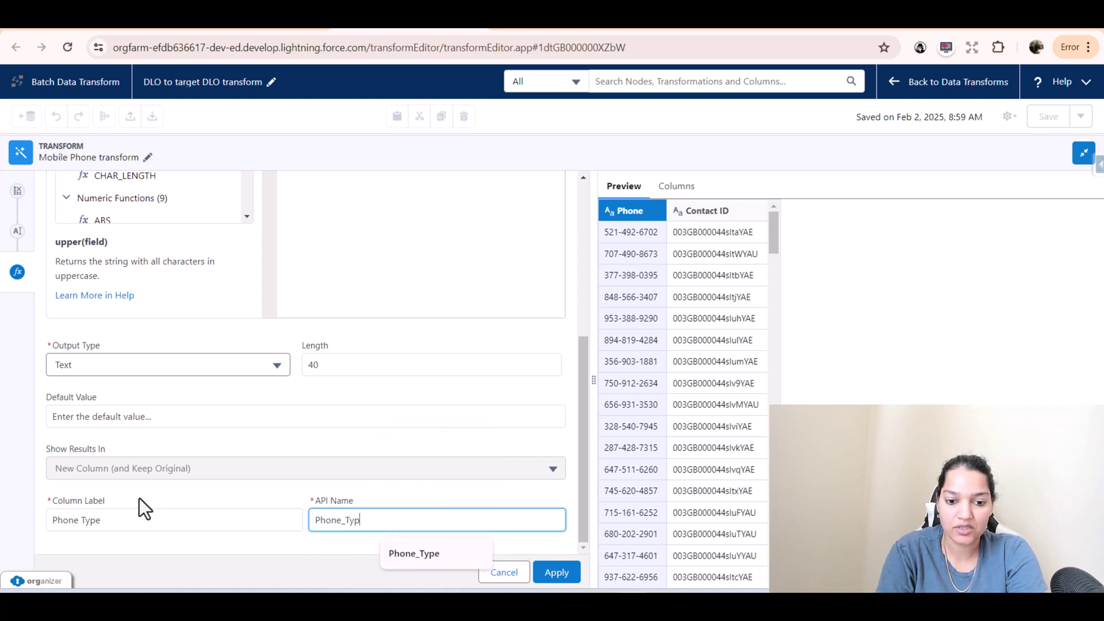
text(e)
click(556, 572)
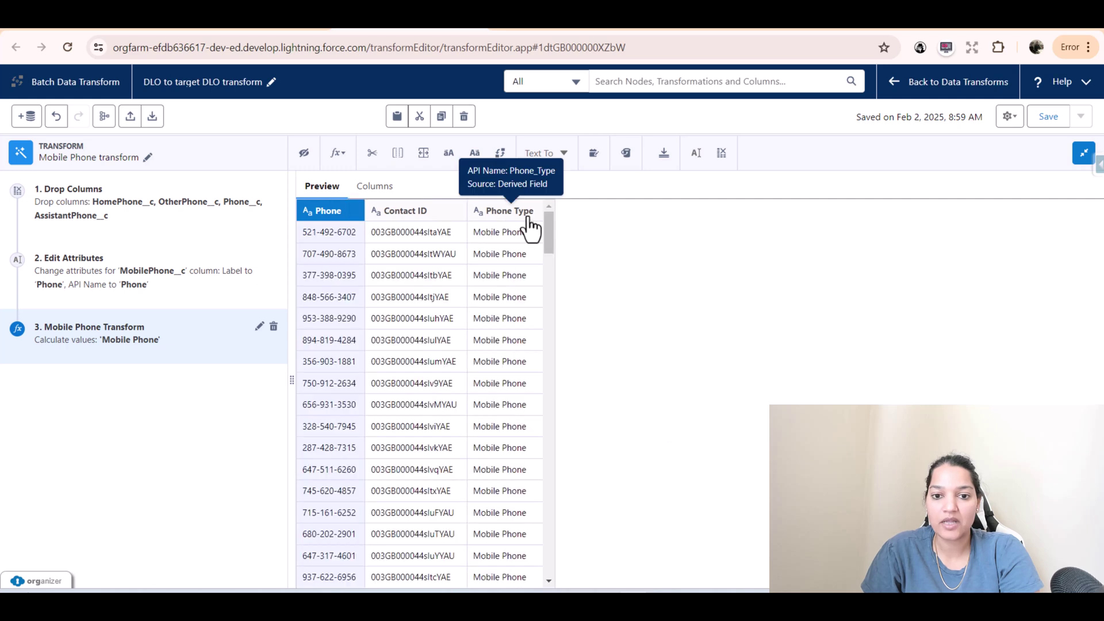
- Start another custom formula in the Mobile Phone transform and name the transformation "Contact Phone Id"
click(337, 152)
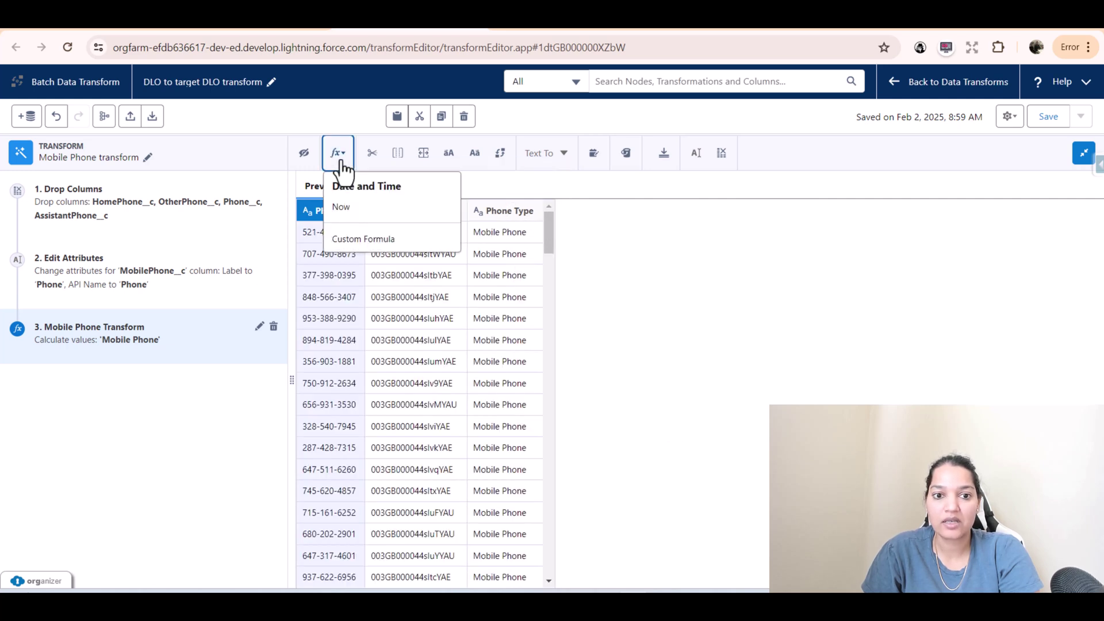
click(352, 241)
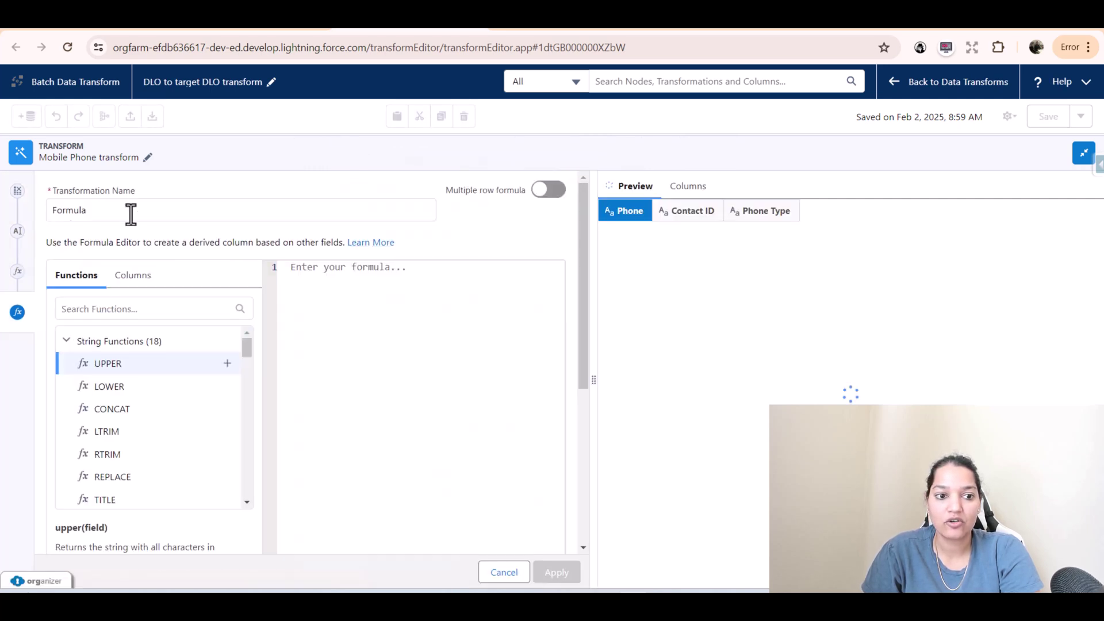
double_click(129, 211)
text(Contact )
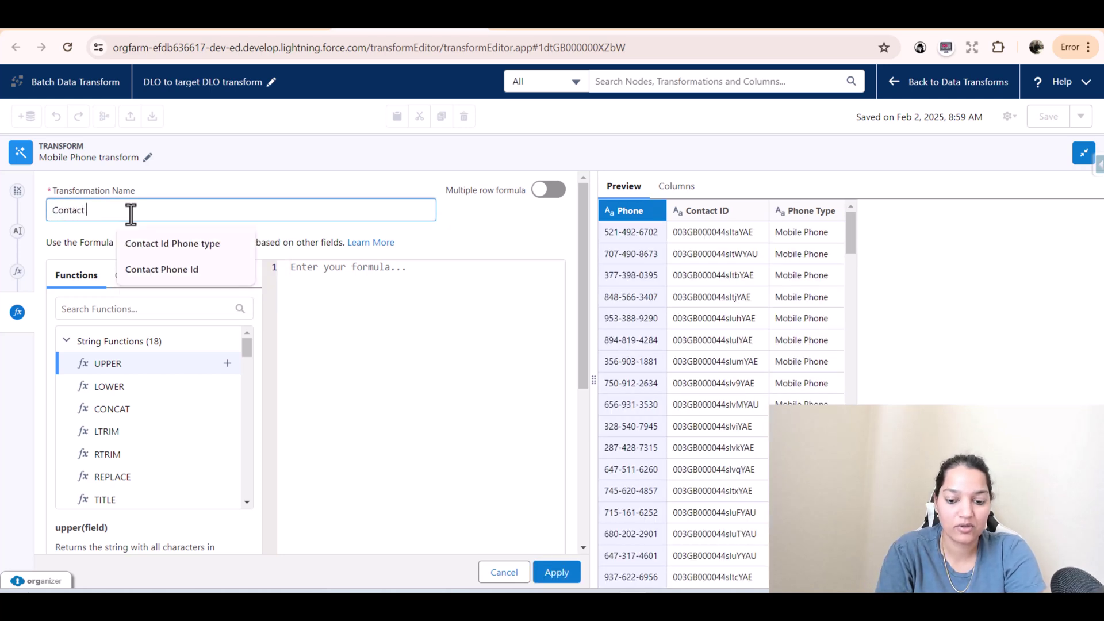
text(Phone Id)
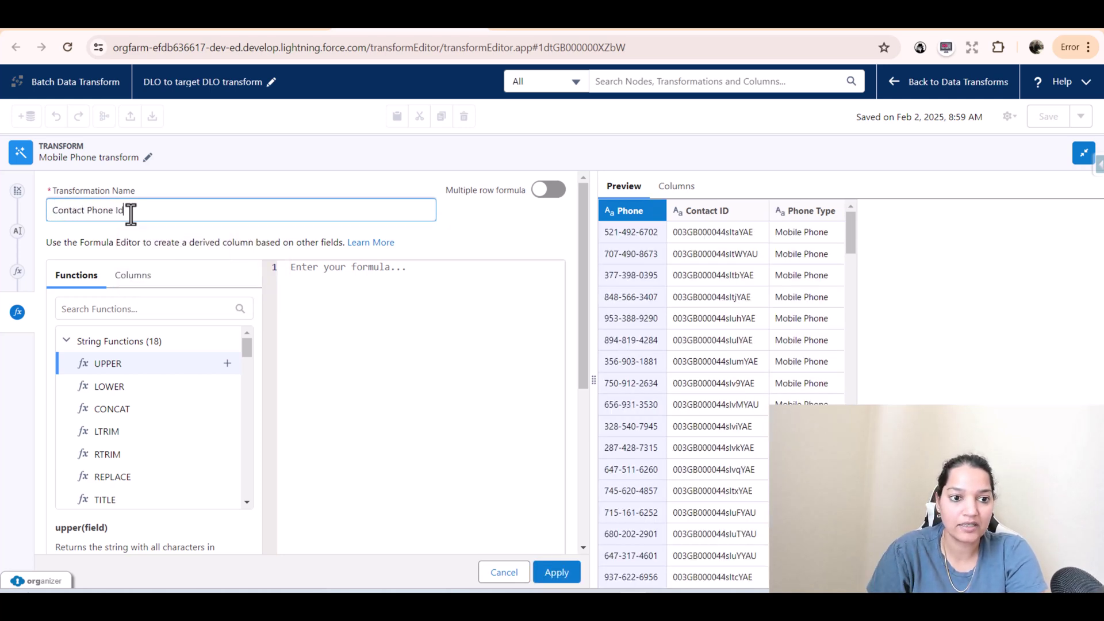
- Build the formula concat(Id__c, Phone_Type) to join the contact ID with the phone type
click(412, 399)
click(98, 307)
text(Con)
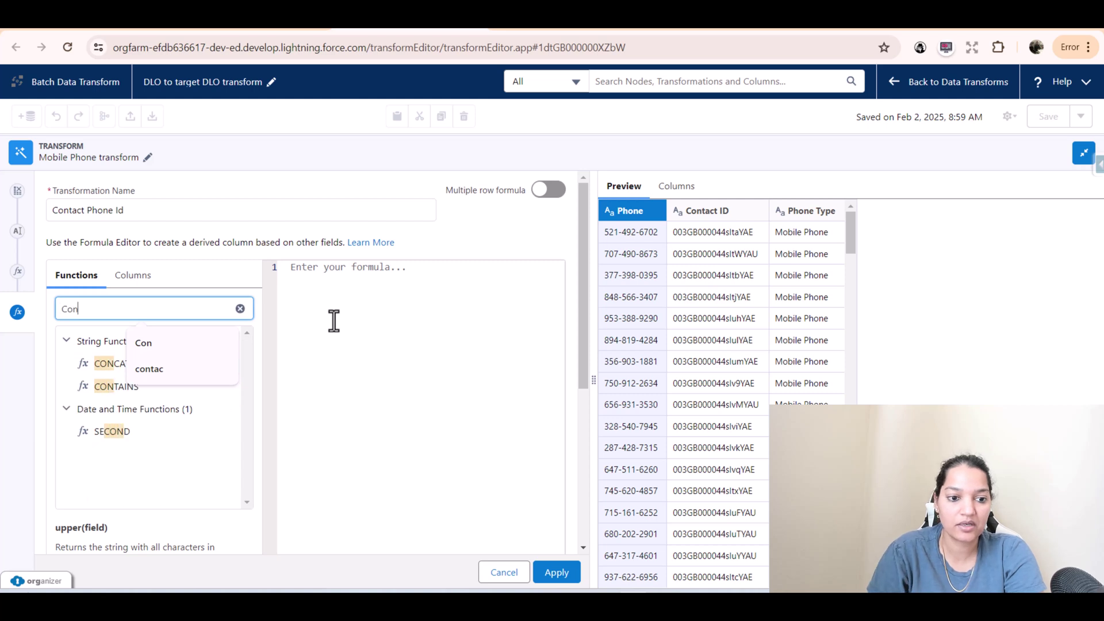
click(344, 293)
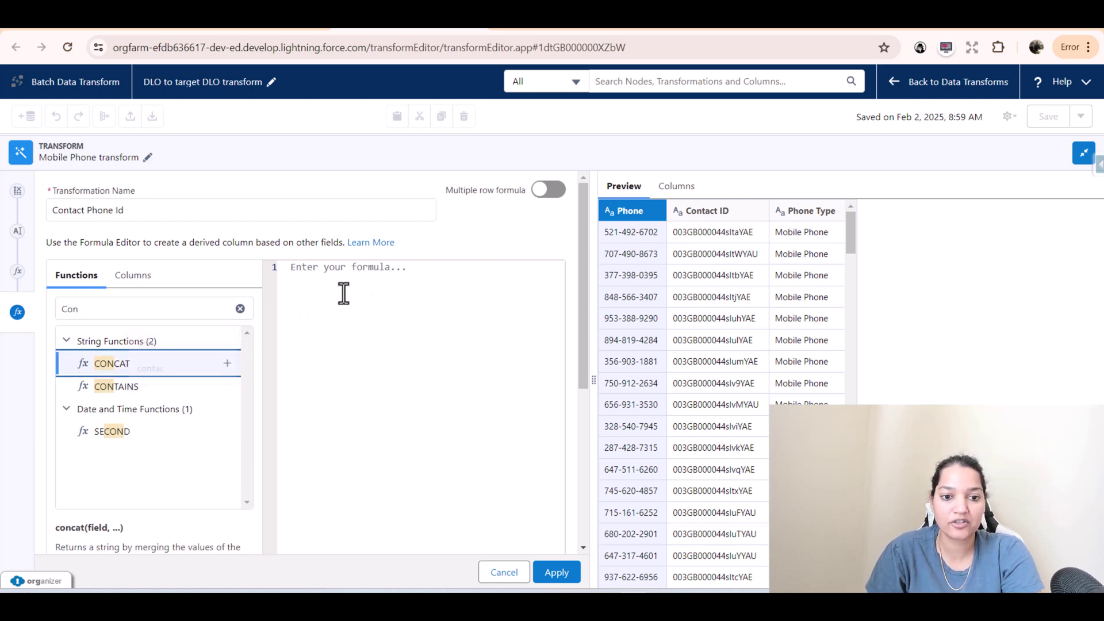
click(227, 363)
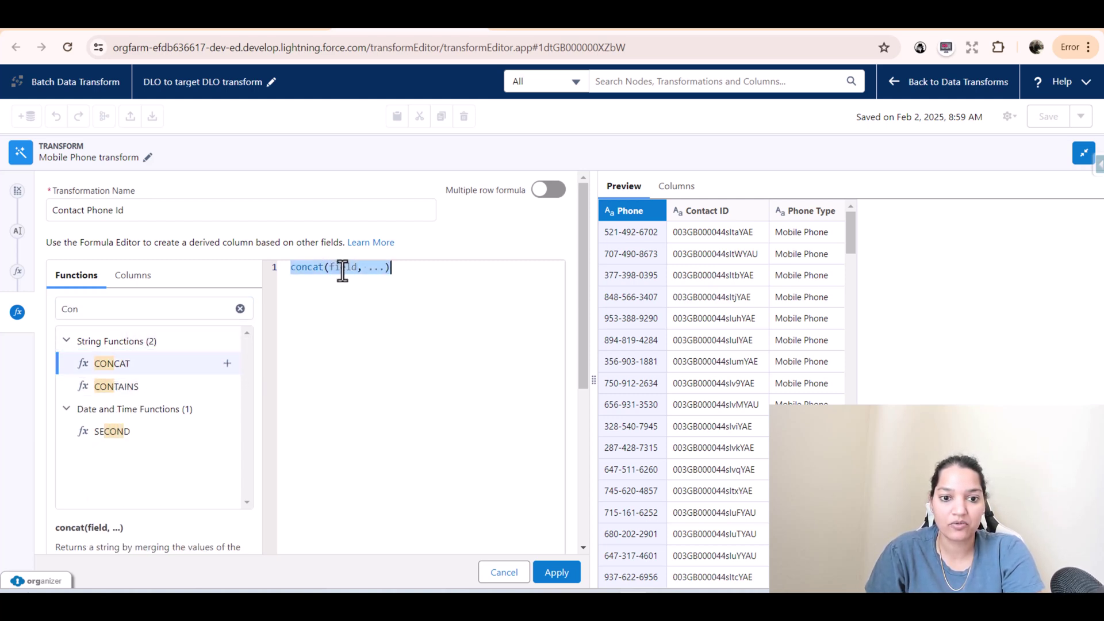
double_click(337, 267)
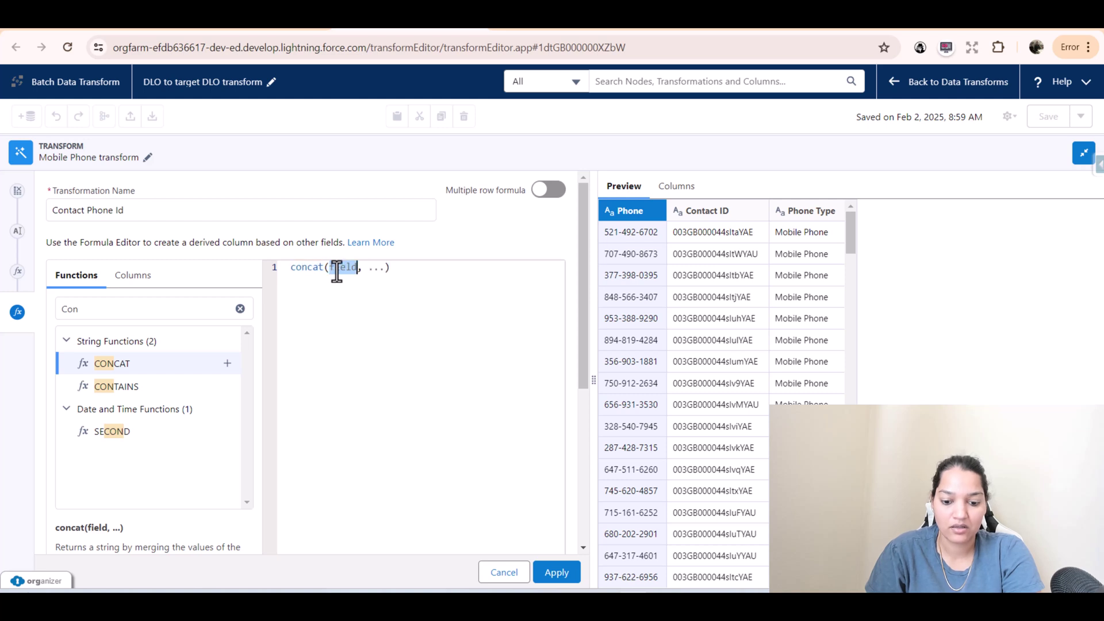
text(Con)
click(377, 281)
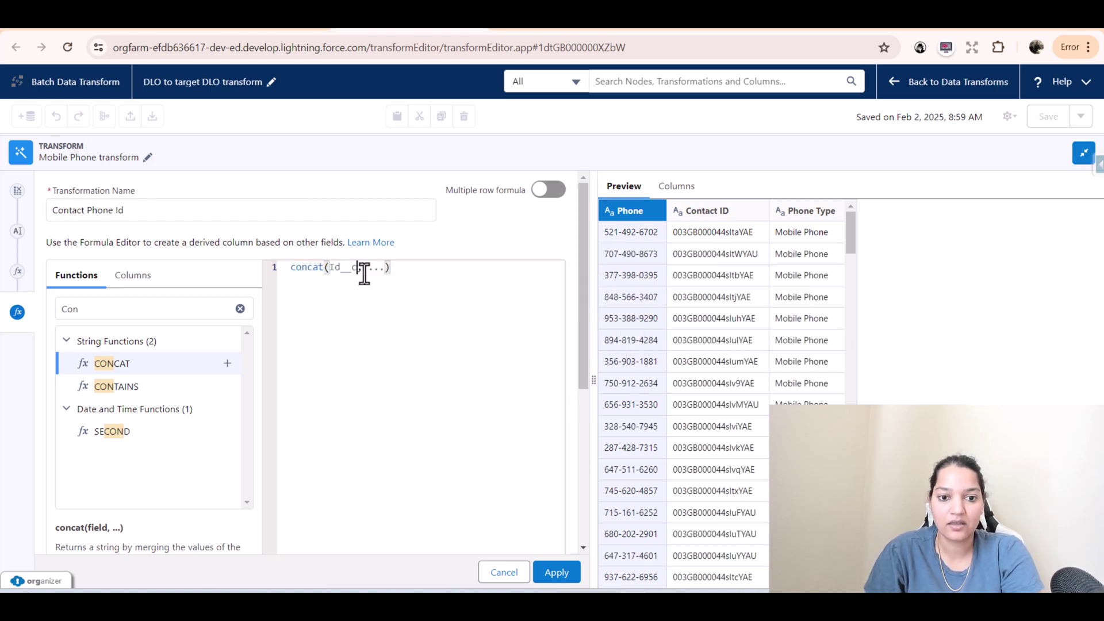
text(Pho)
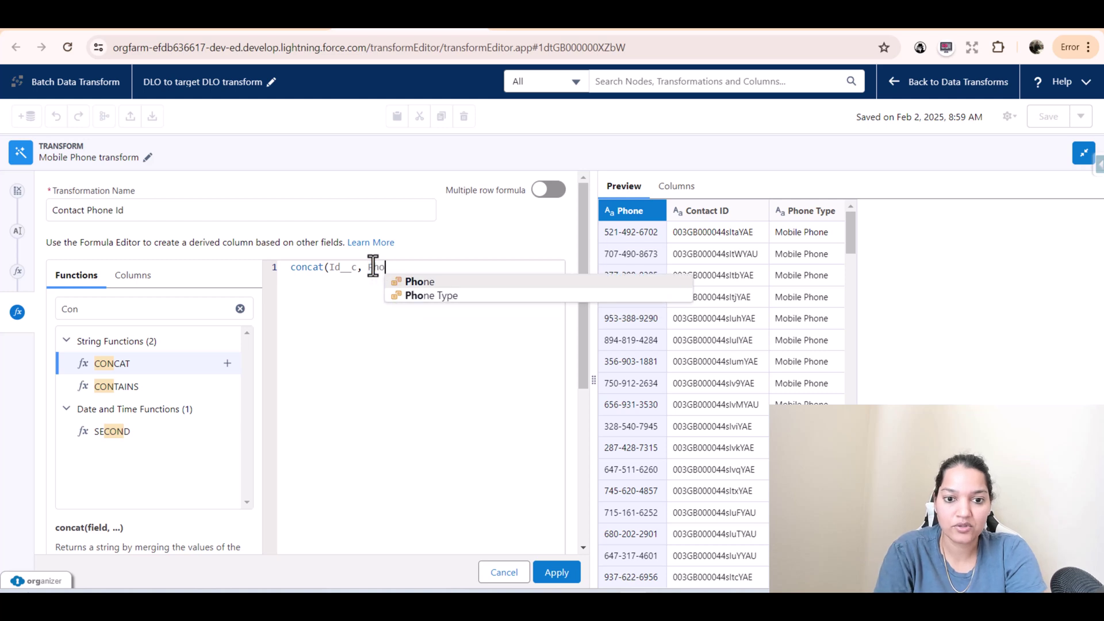
click(453, 296)
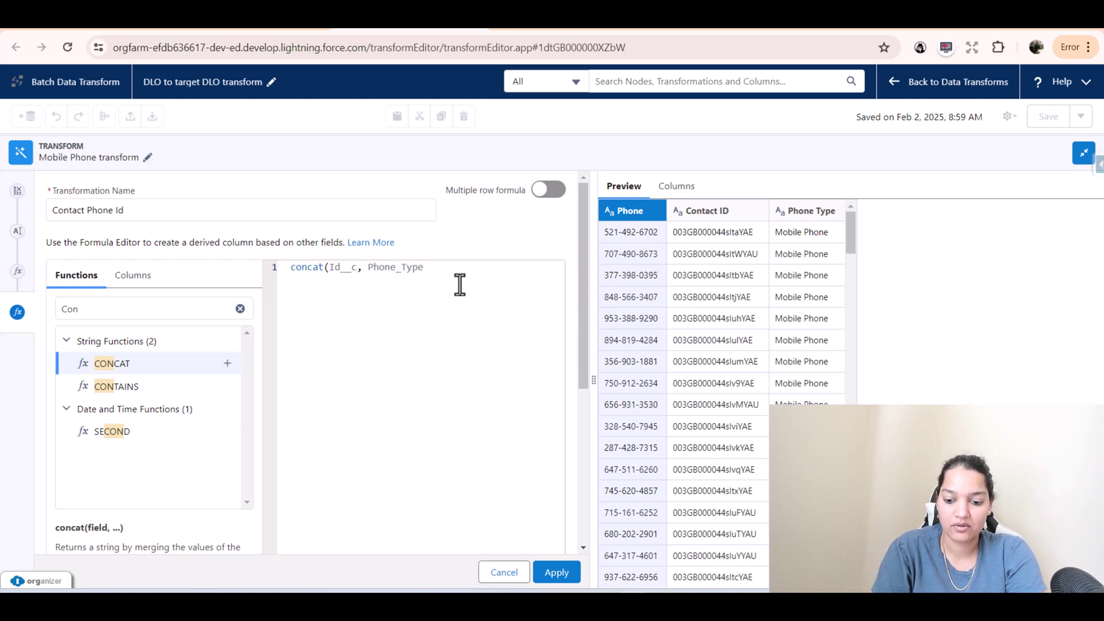
- Set the output type to Text, label the column "Contact Phone Id" with API name "Contact_Phone_Id", and apply the formula
scroll(216, 471, down, 5)
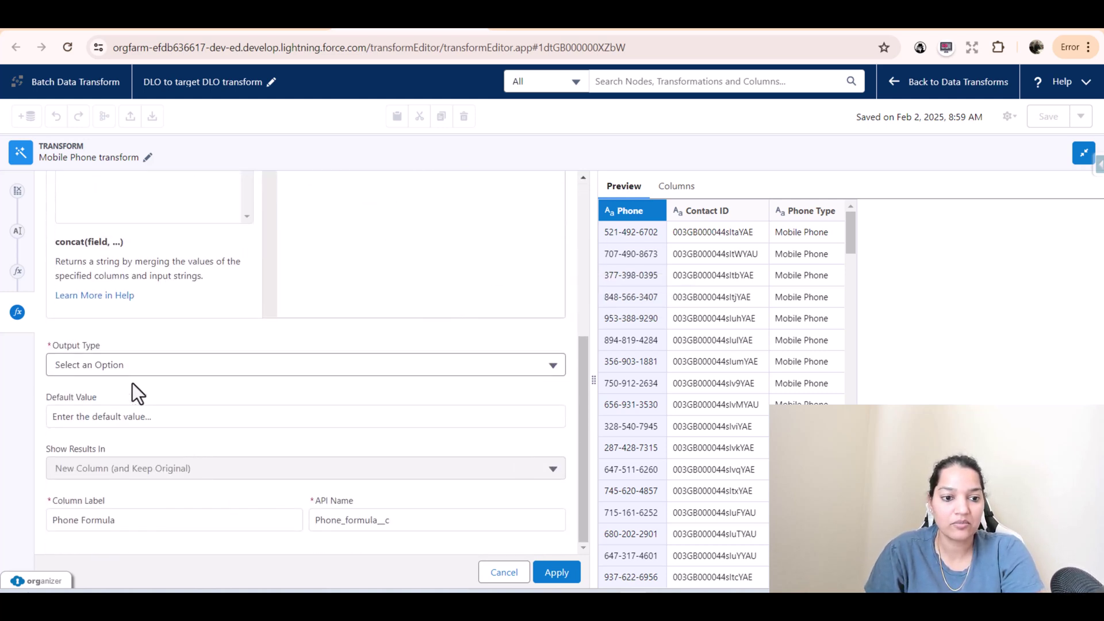
click(130, 368)
click(94, 409)
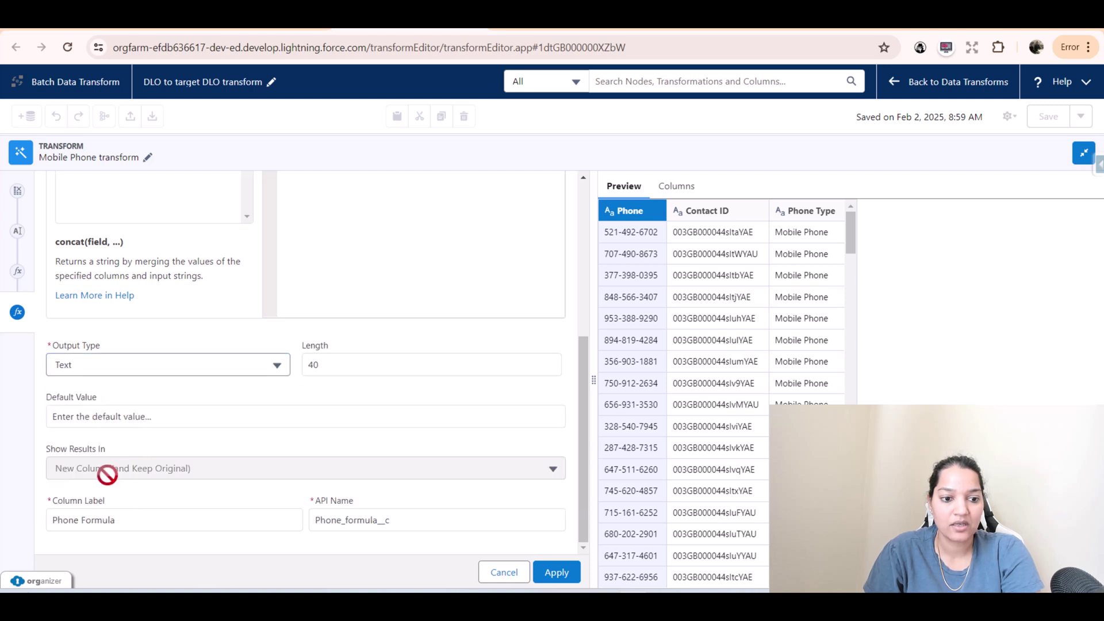
double_click(99, 524)
triple_click(99, 524)
text(Contact Phone Id)
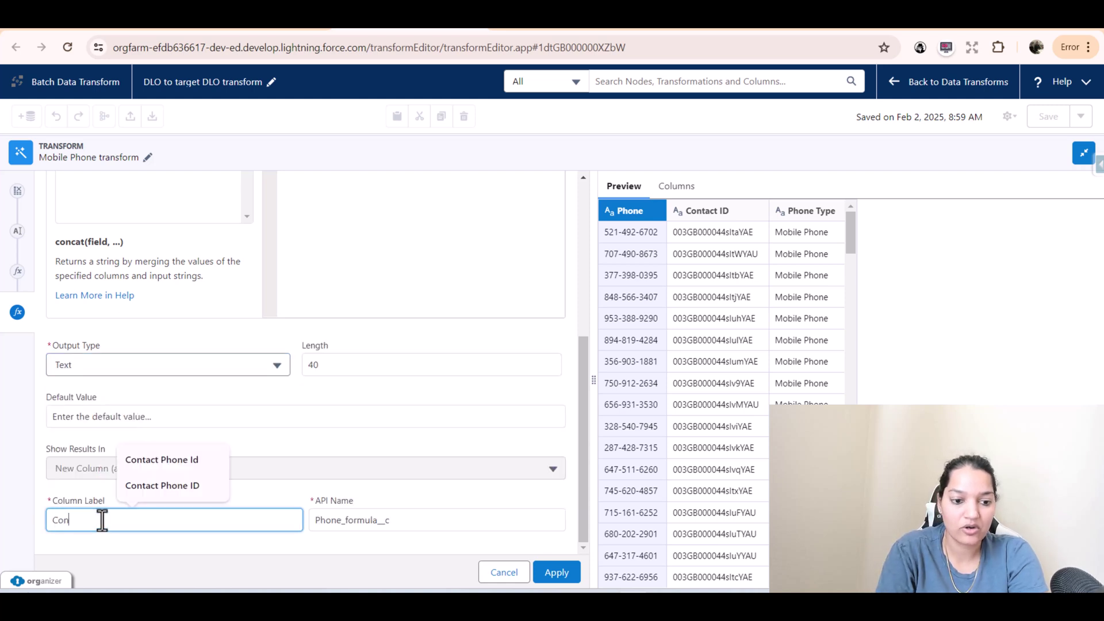
double_click(365, 520)
text(Contact_Phone_Id)
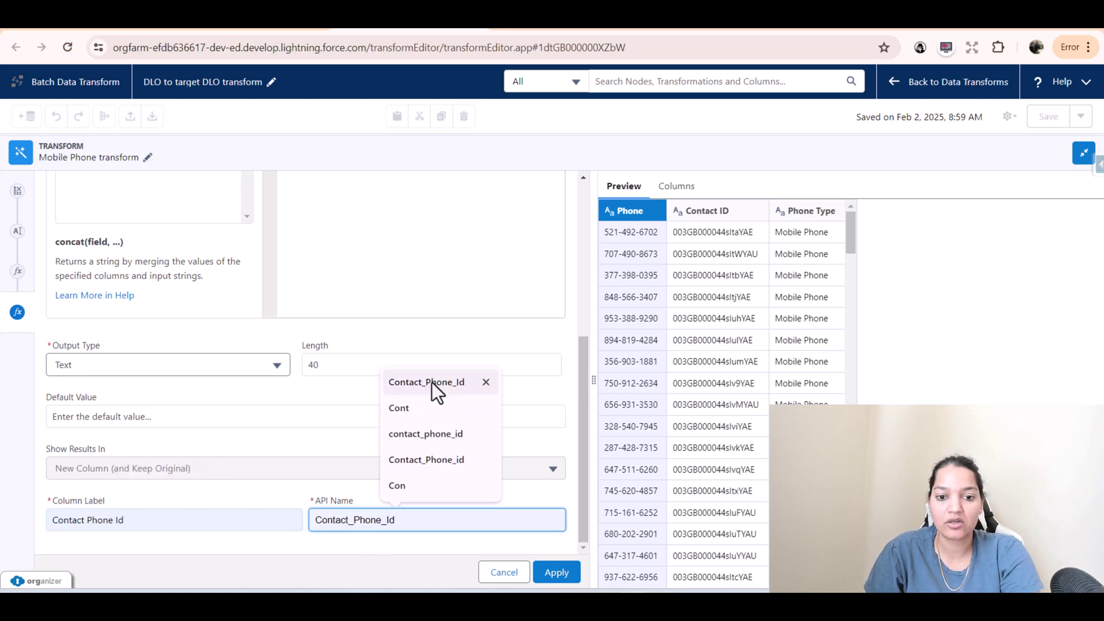
click(433, 380)
click(556, 572)
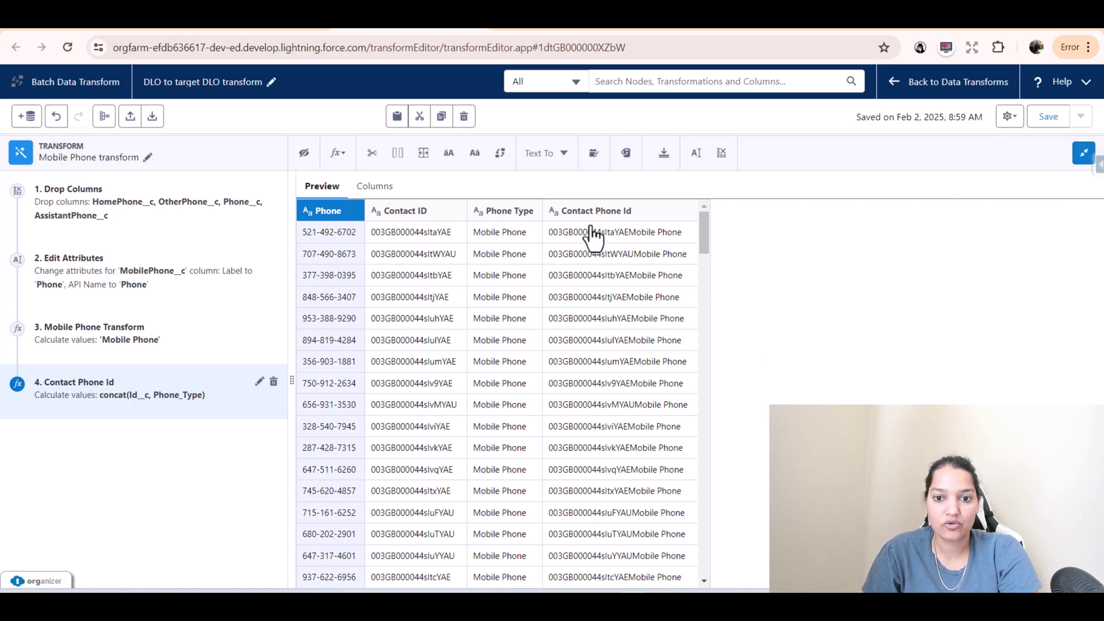
click(259, 381)
click(552, 575)
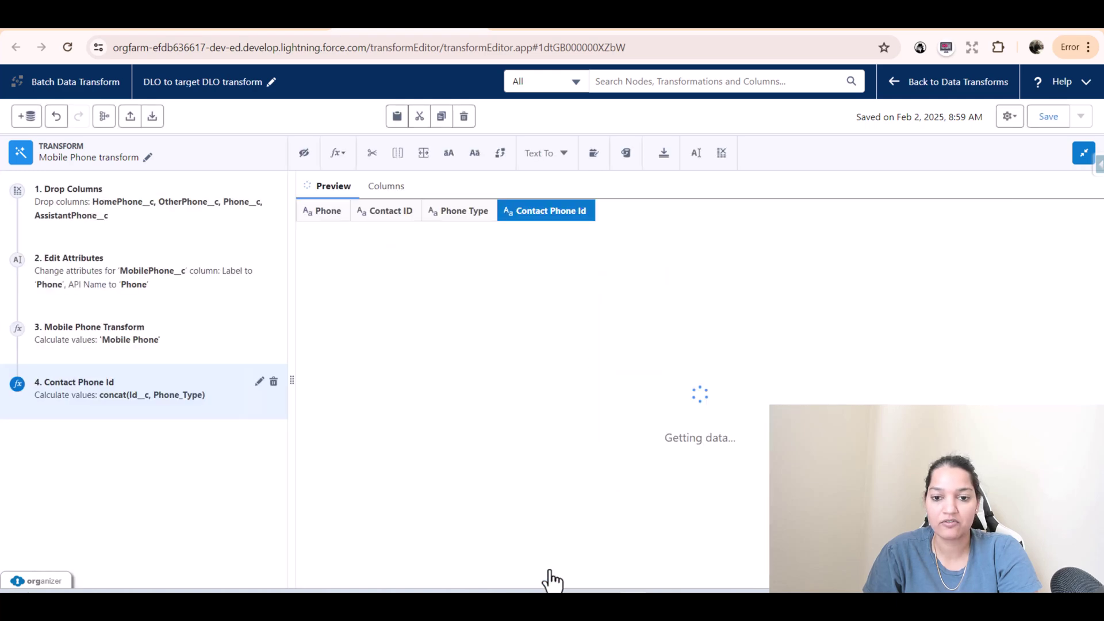
- Connect the Mobile Phone transform to Append 1 through a new Append node and apply its column mapping
click(1083, 153)
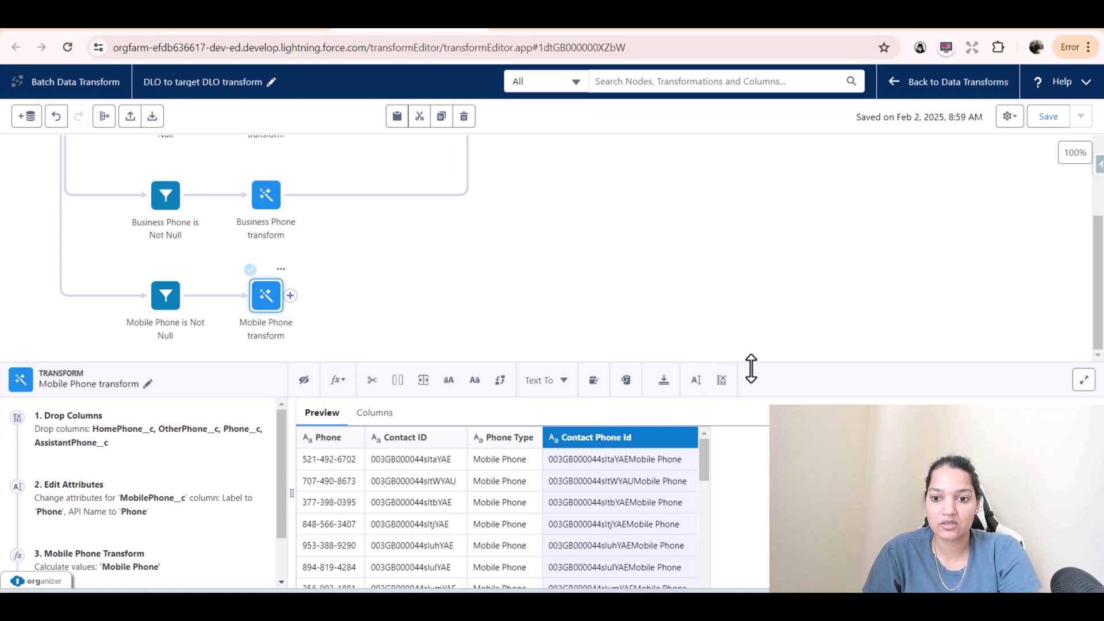
drag(751, 371, 758, 569)
drag(291, 487, 474, 267)
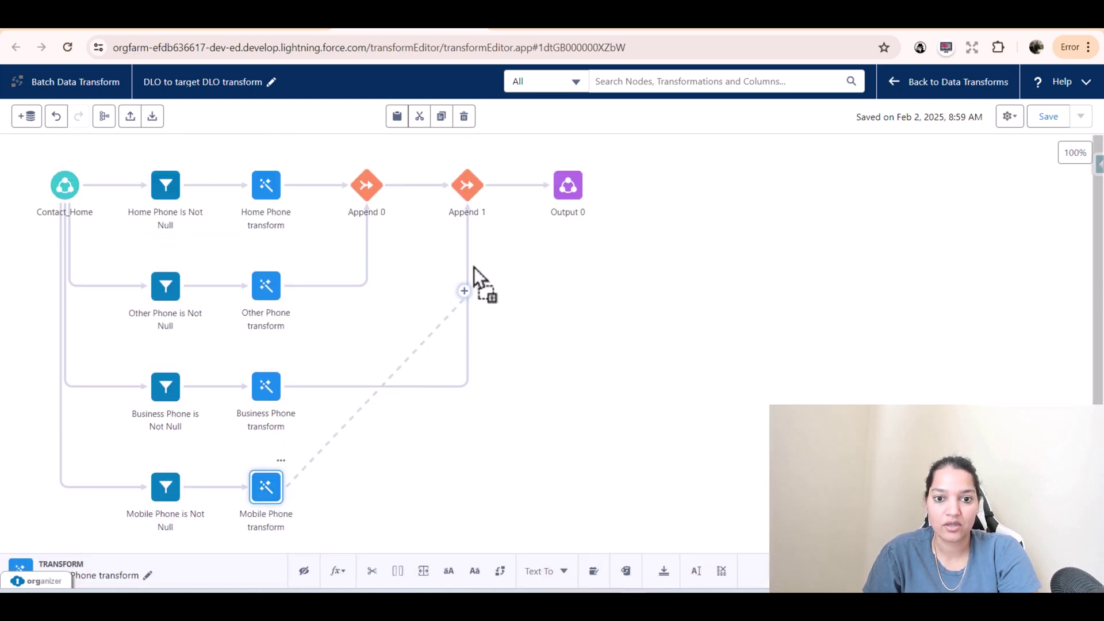
drag(475, 205, 471, 206)
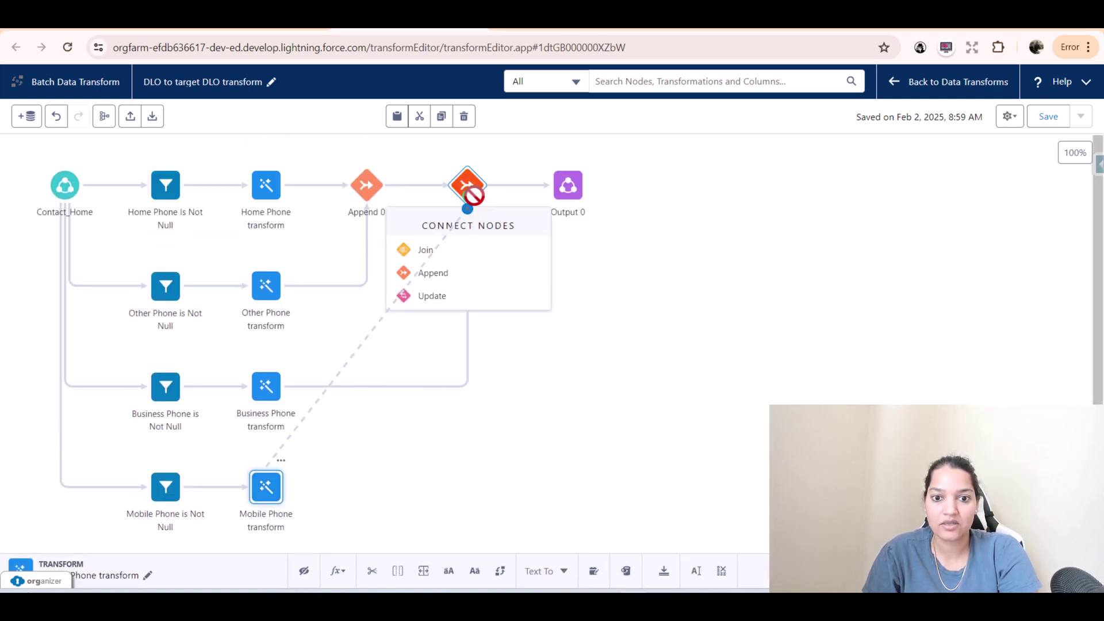
click(432, 271)
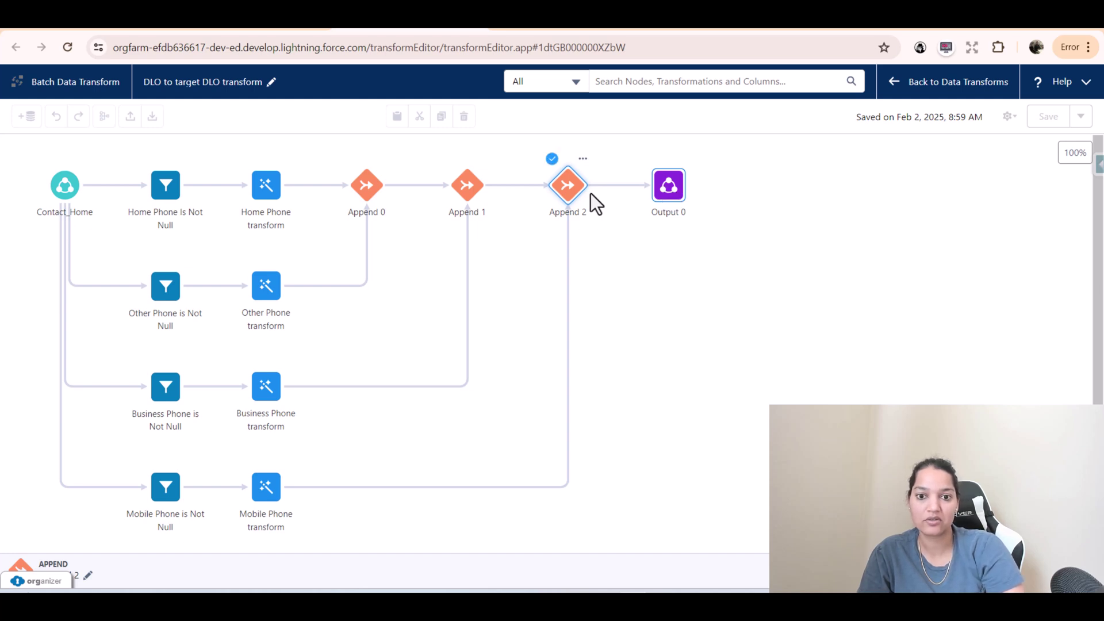
click(568, 190)
click(511, 355)
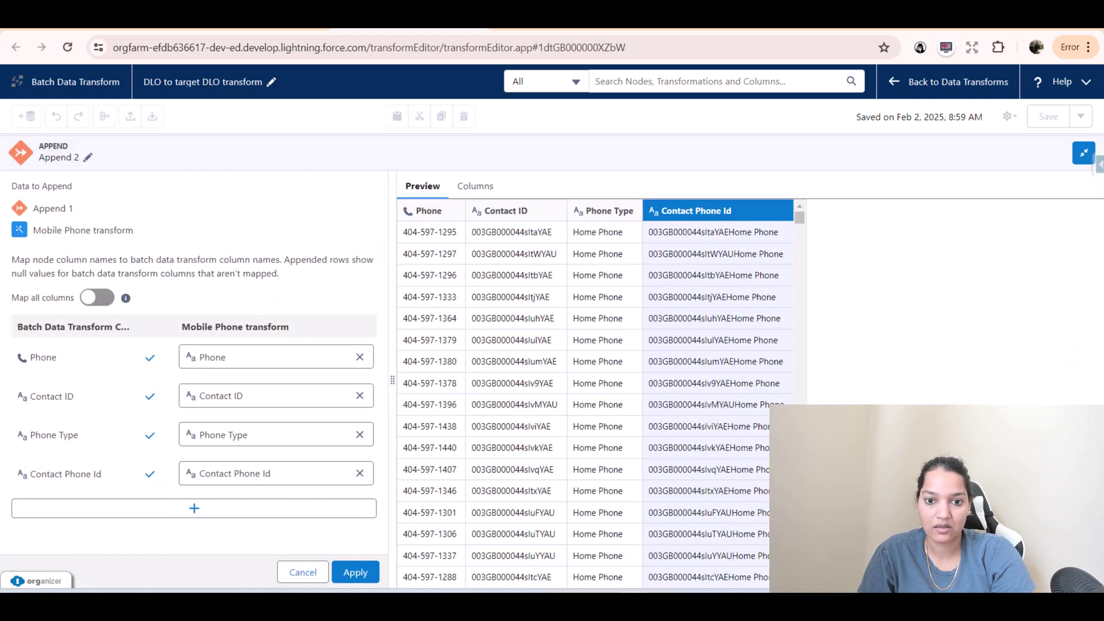
click(356, 572)
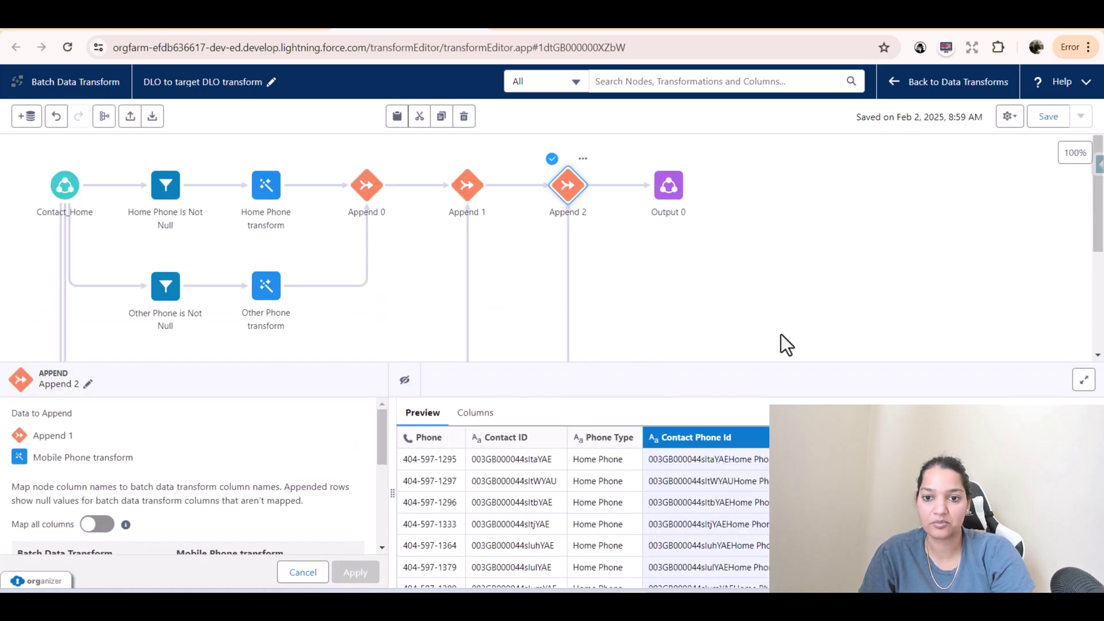
- Examine Output 0's column mapping to Contact Phone Target and its preview rows for each phone type, including the Mobile Phone records
click(668, 204)
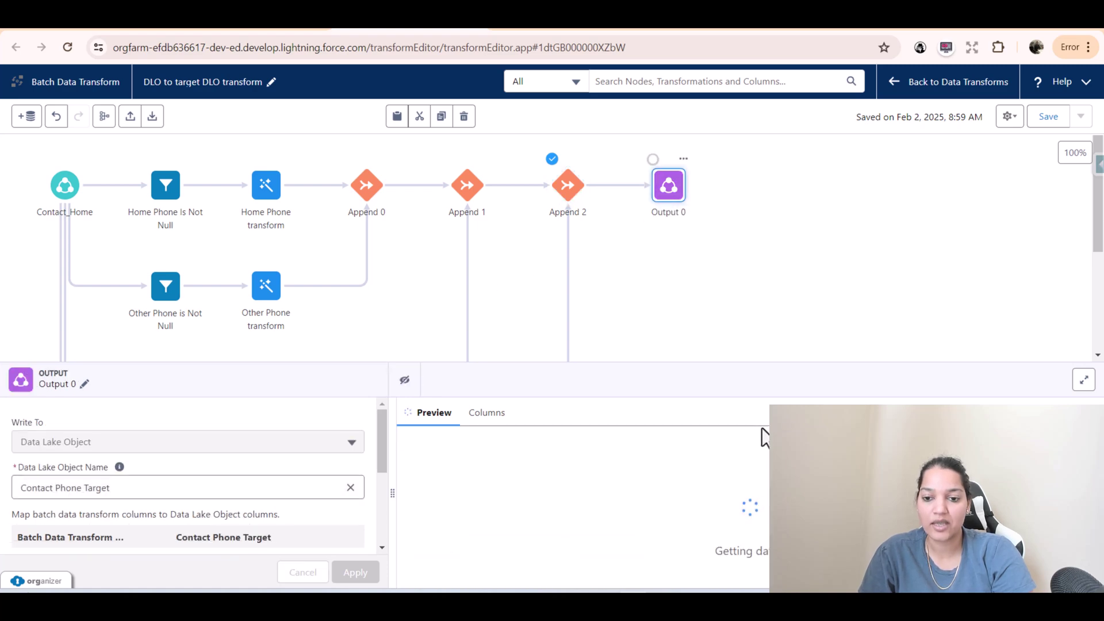
drag(792, 393, 806, 246)
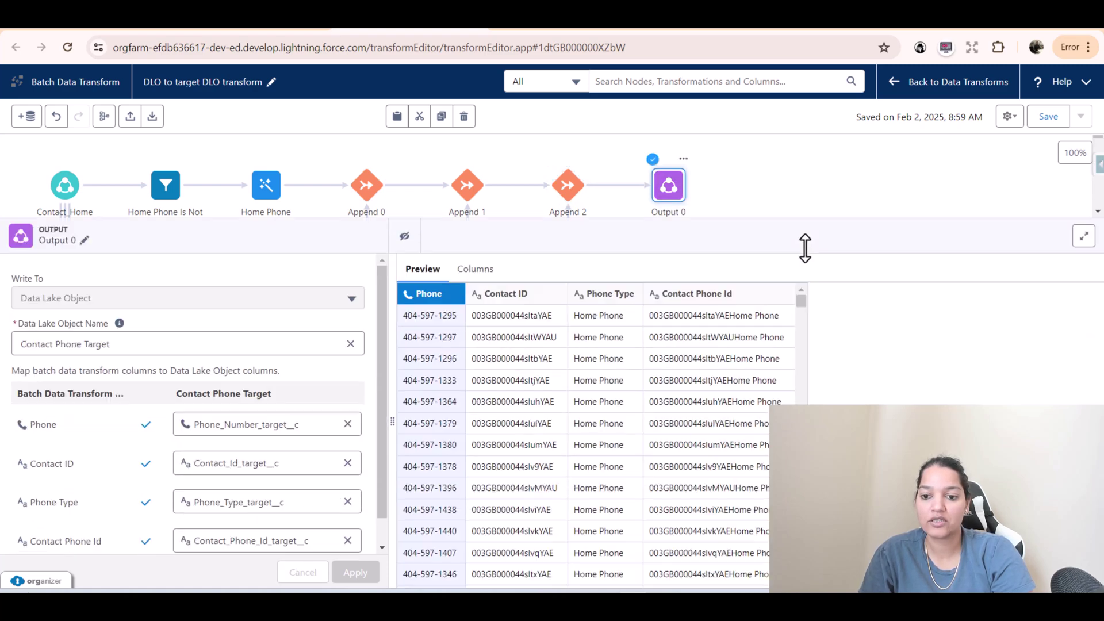
scroll(644, 486, down, 8)
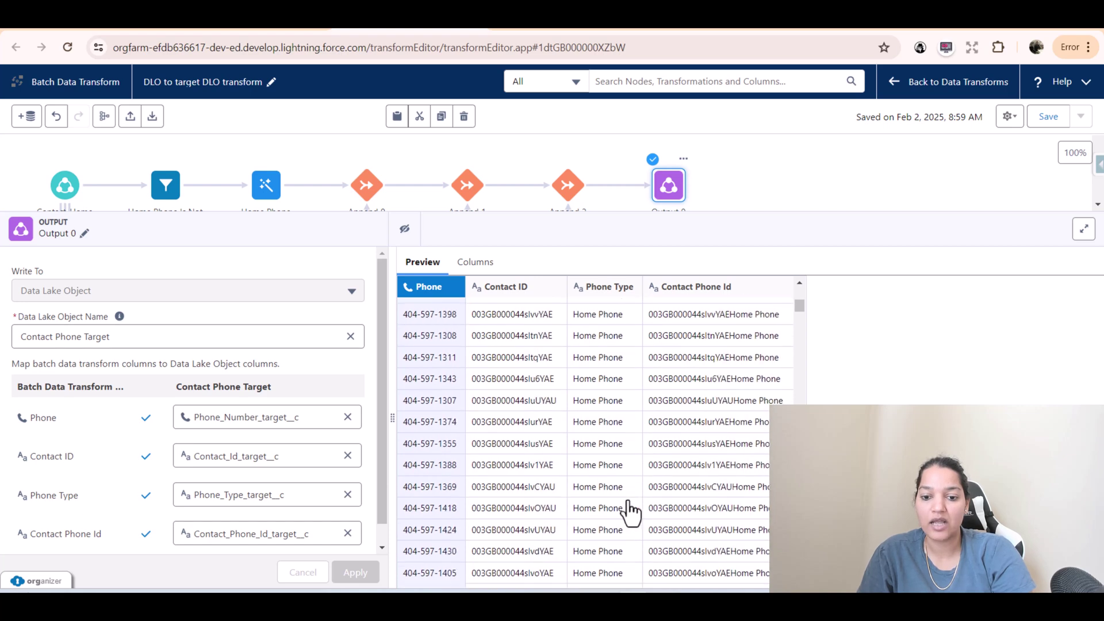
scroll(614, 538, down, 8)
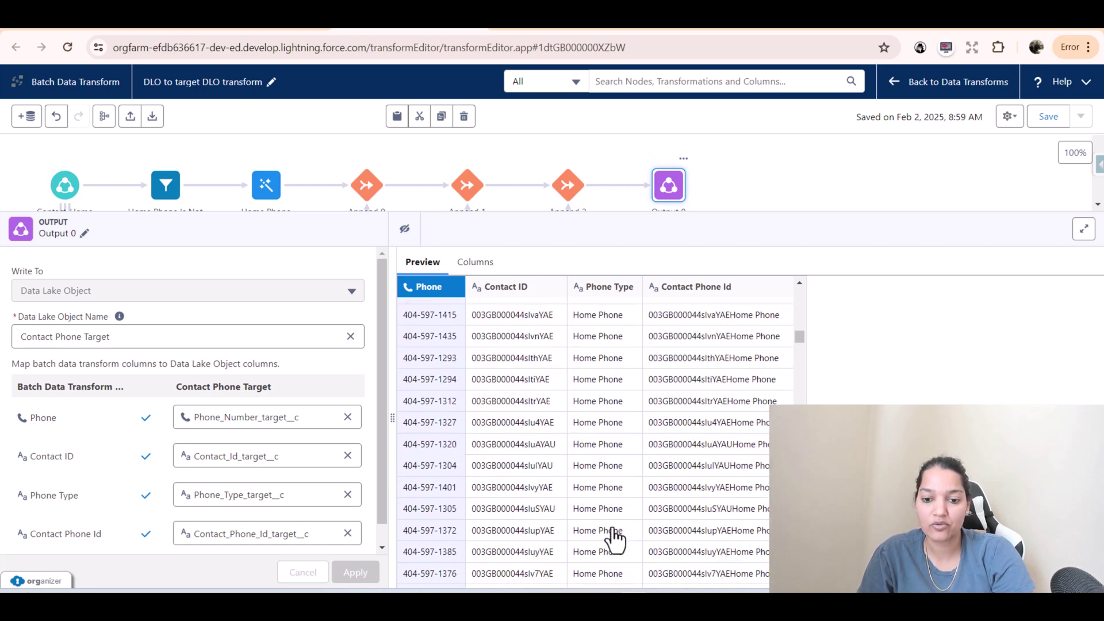
drag(799, 355, 800, 441)
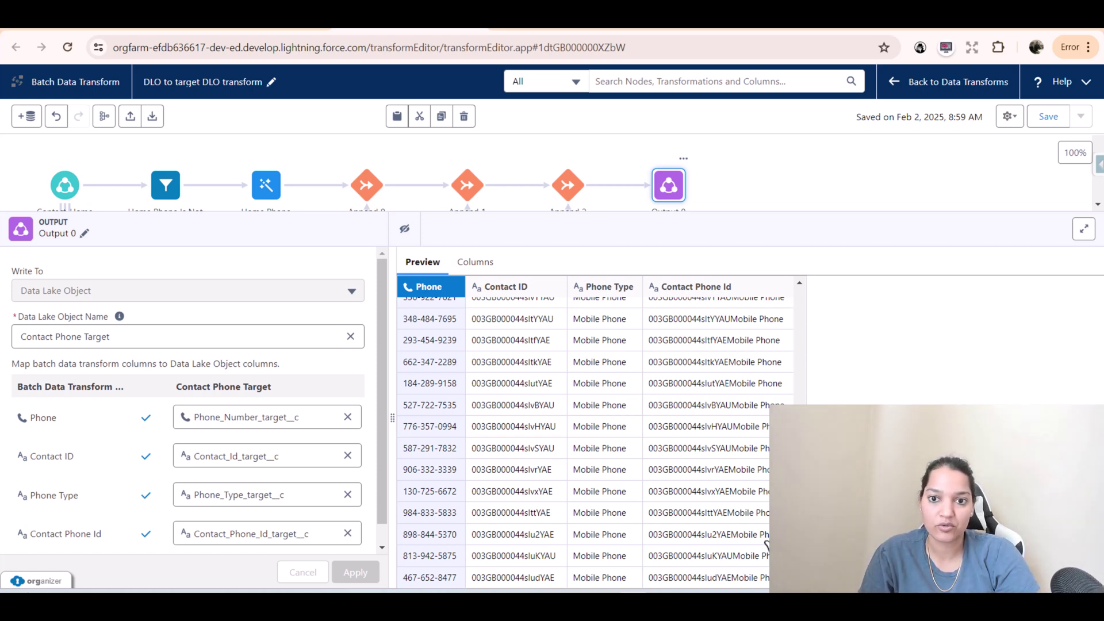
- Review the whole transform flow from the Contact_Home source through the append nodes, and reopen the Output 0 node
drag(780, 212, 780, 485)
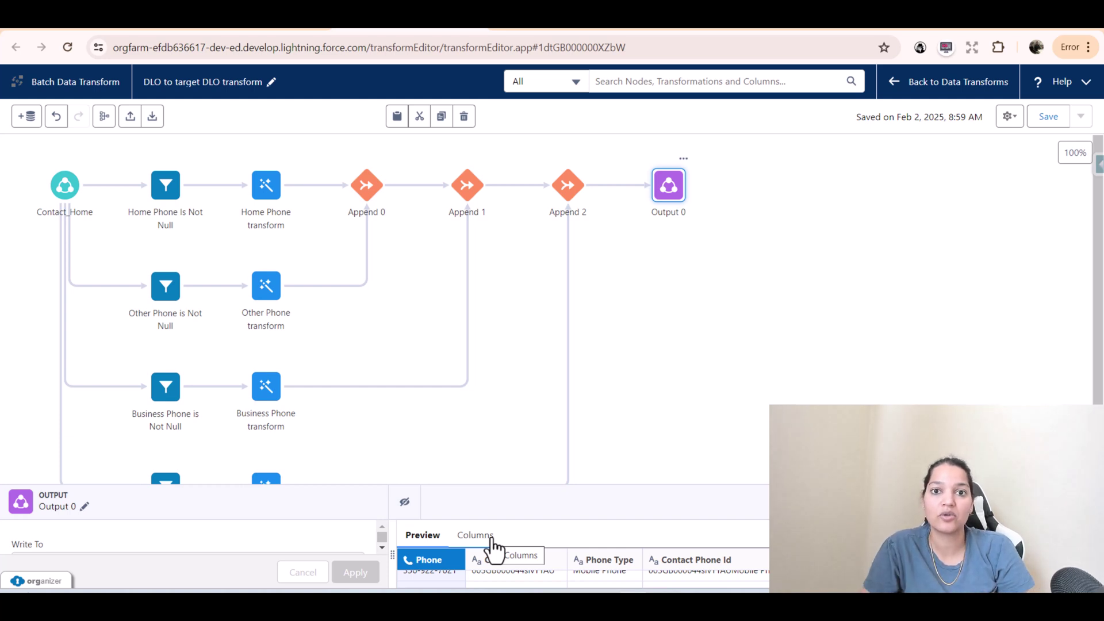
click(71, 195)
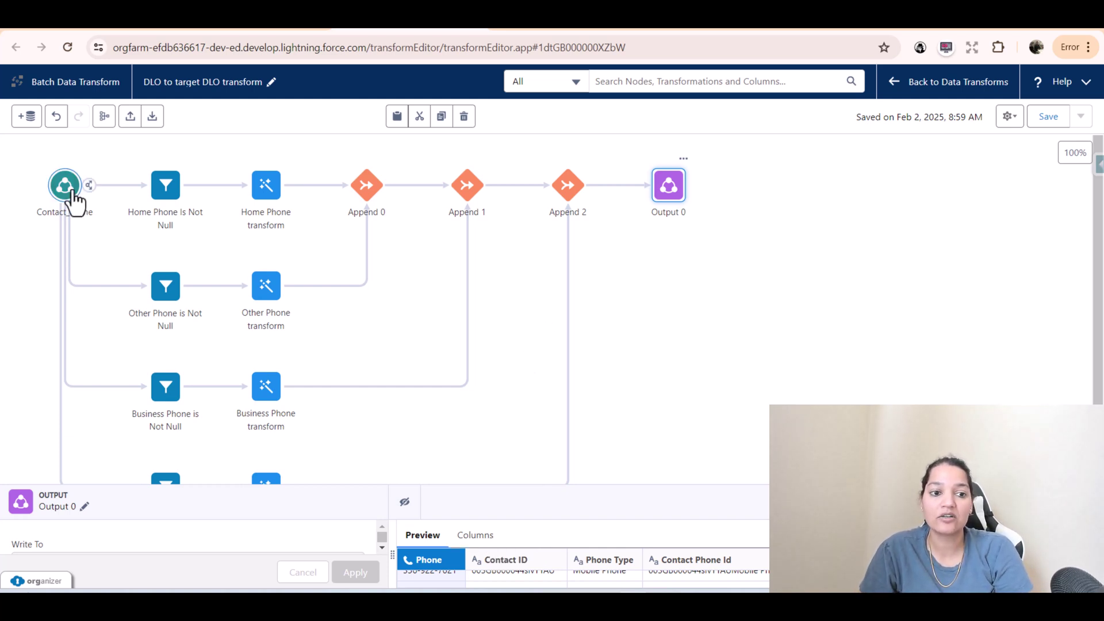
click(661, 193)
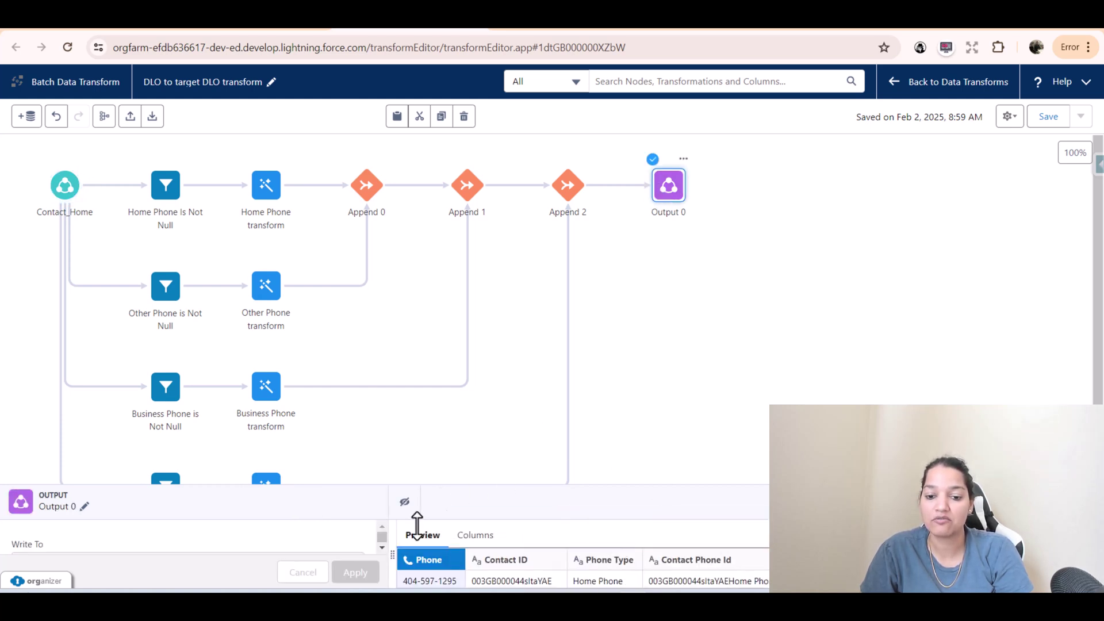